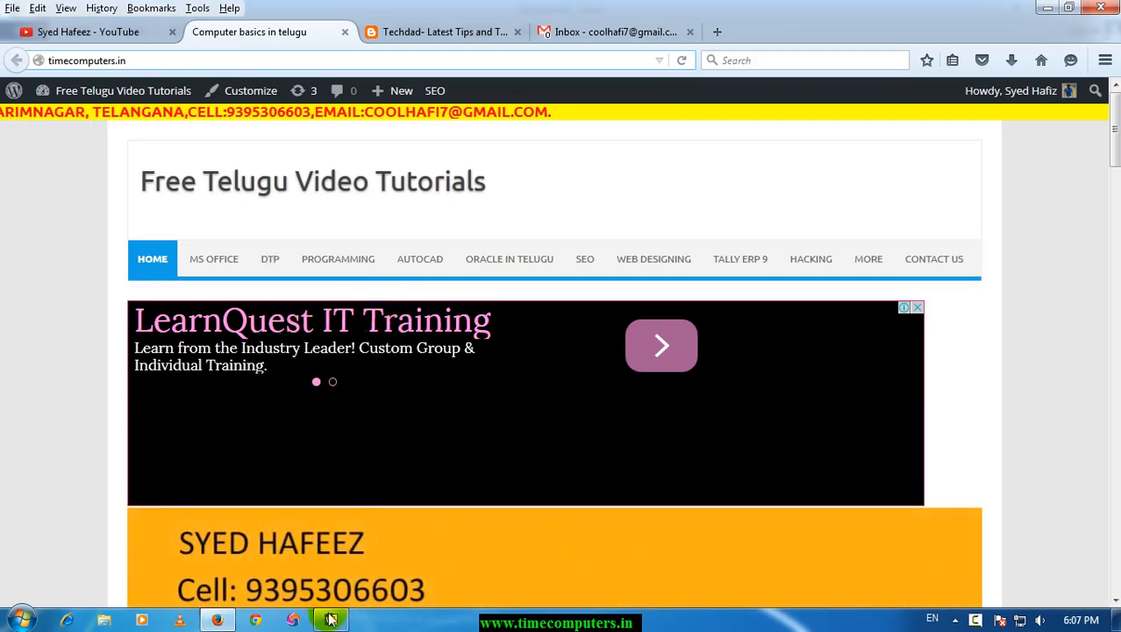
# Switch to the Word document and insert a table with 8 columns and 7 rows.
pyautogui.click(331, 621)
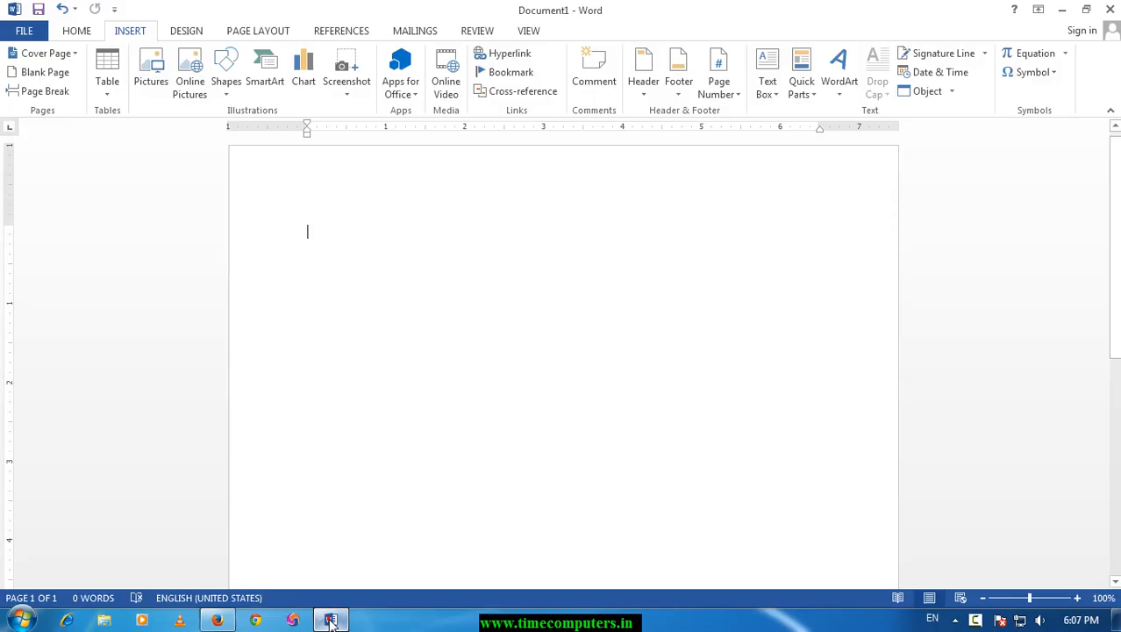
pyautogui.click(107, 92)
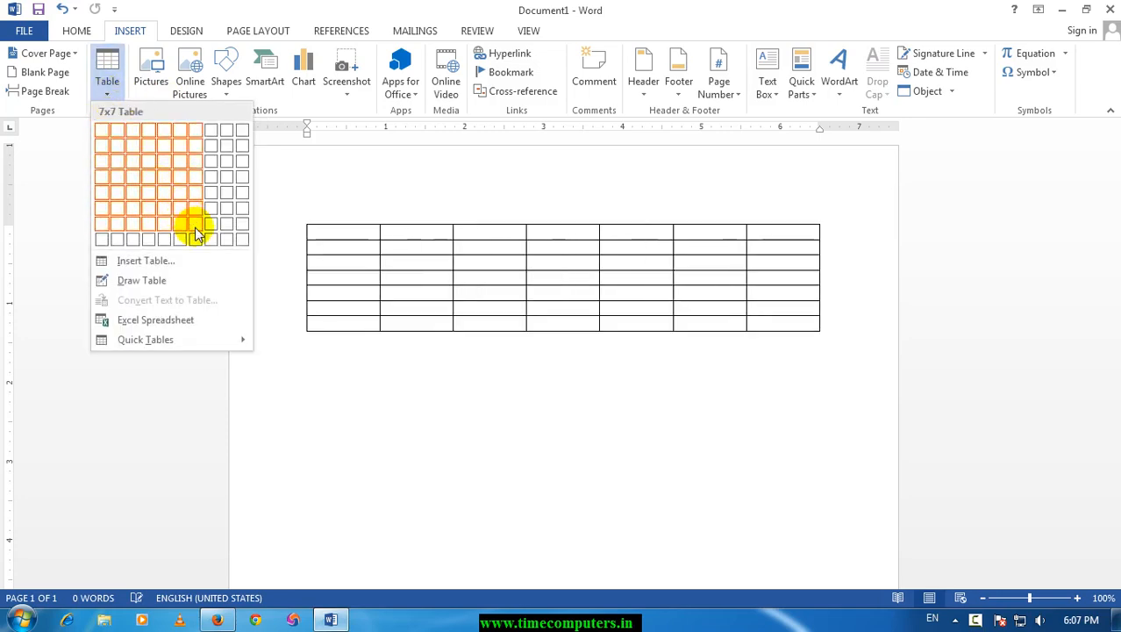
pyautogui.click(211, 233)
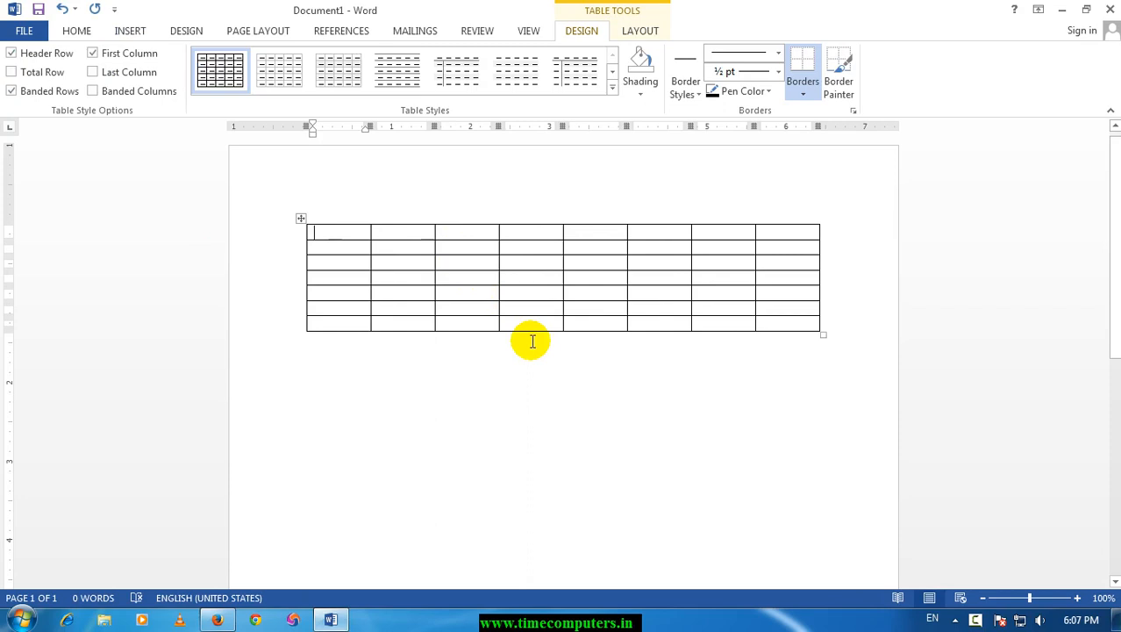
# Fill the first three cells of the table's top row with the person's name entries.
pyautogui.write('HAFIZ SYED')
pyautogui.press('Tab')
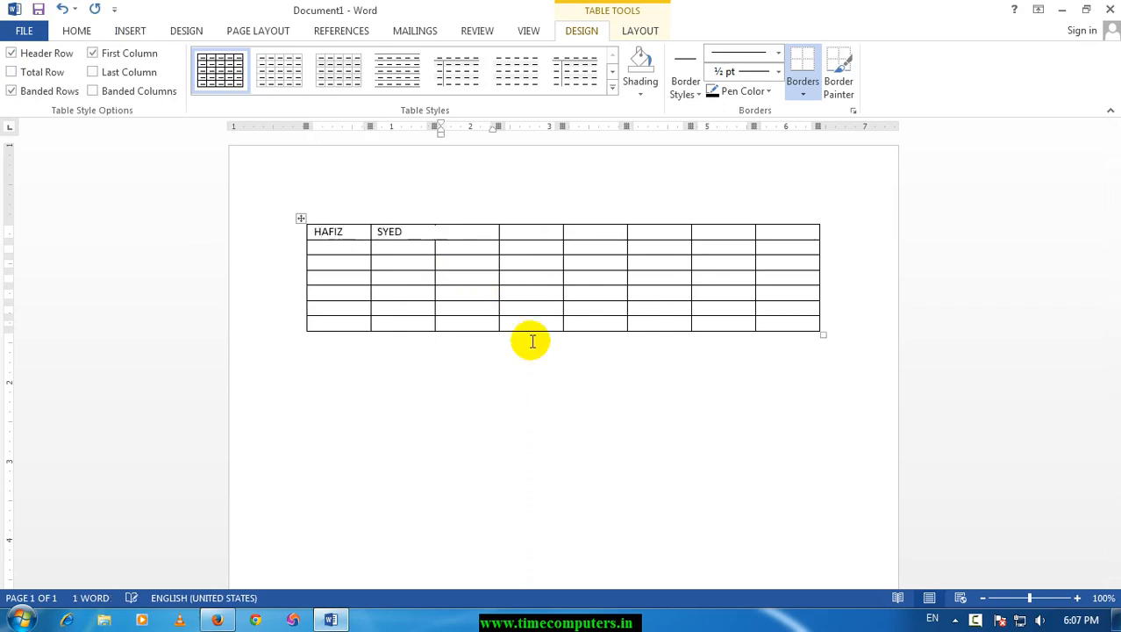
pyautogui.write('HAFIZ')
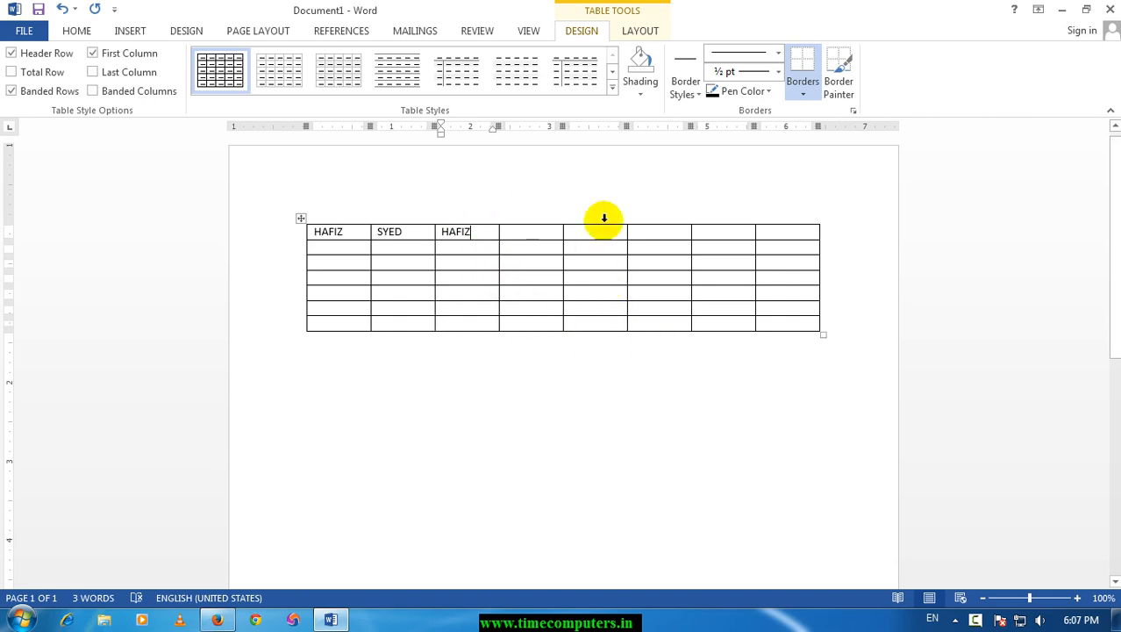
# Try a green banded table style on the table and undo it.
pyautogui.click(613, 79)
pyautogui.click(574, 72)
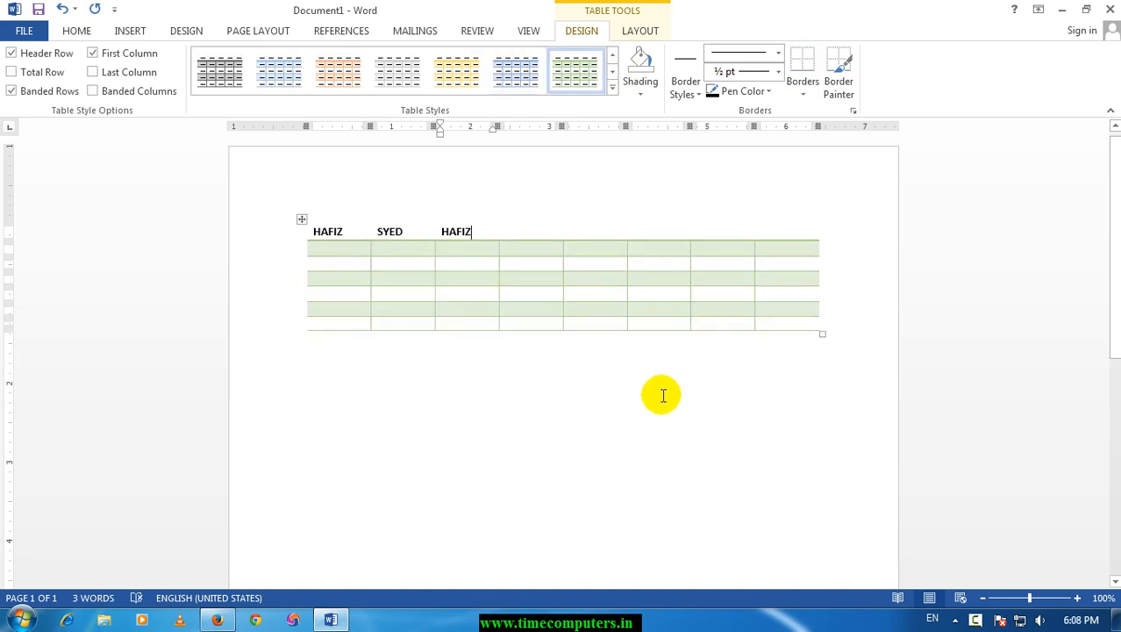
pyautogui.hotkey('ctrl', 'z')
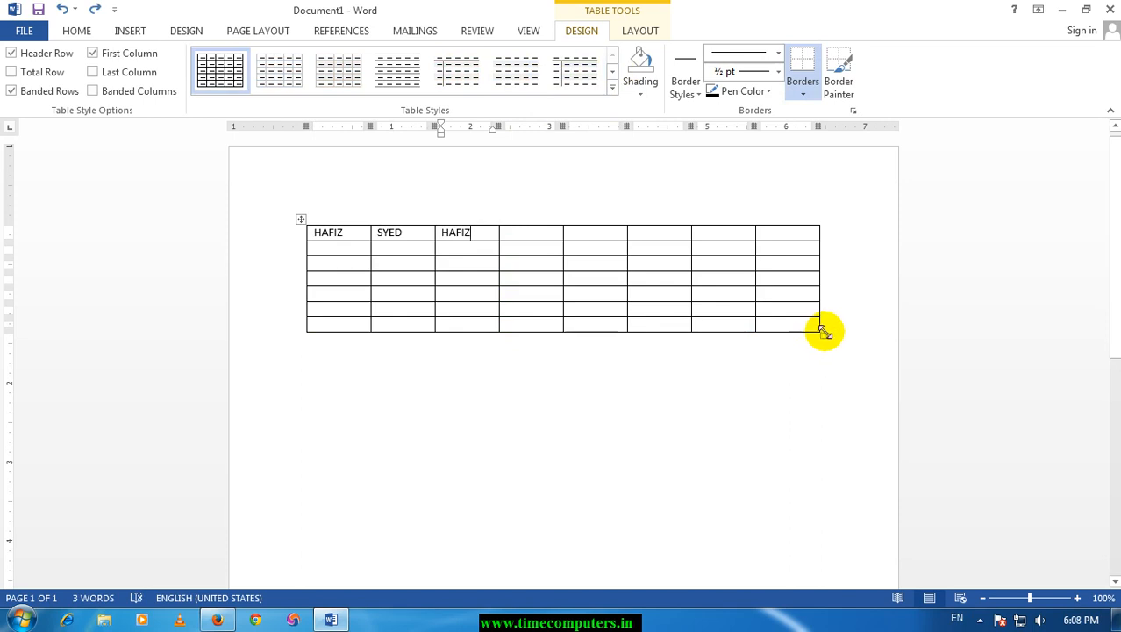
# Enlarge the whole table to about twice its height and narrow its second column to fit its text.
pyautogui.moveTo(823, 332); pyautogui.dragTo(831, 441)
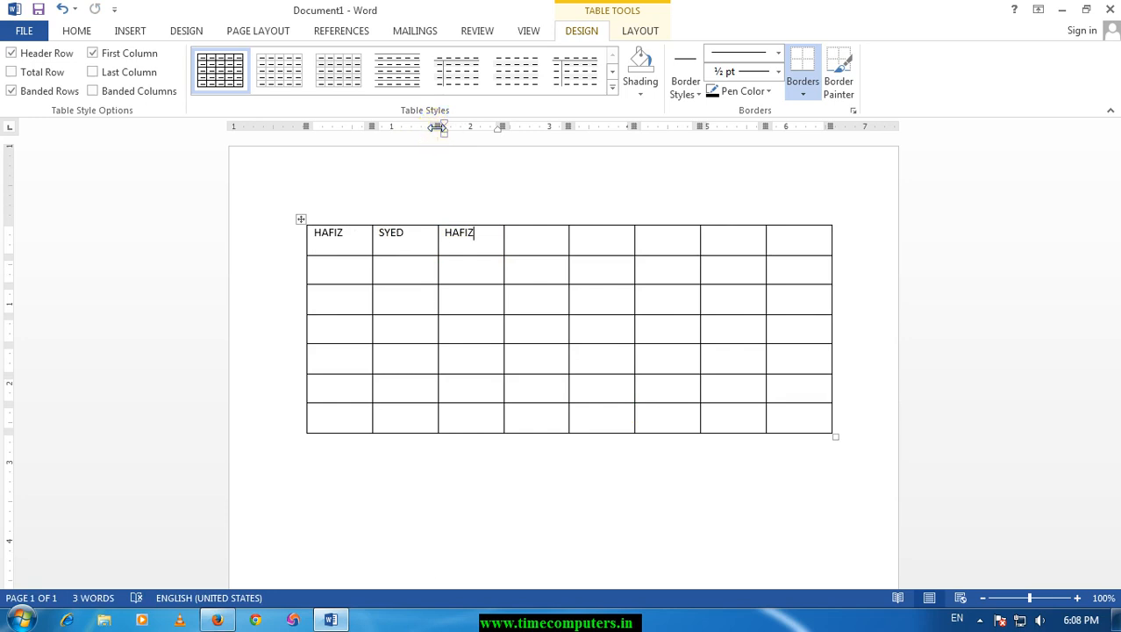
pyautogui.moveTo(437, 126); pyautogui.dragTo(411, 126)
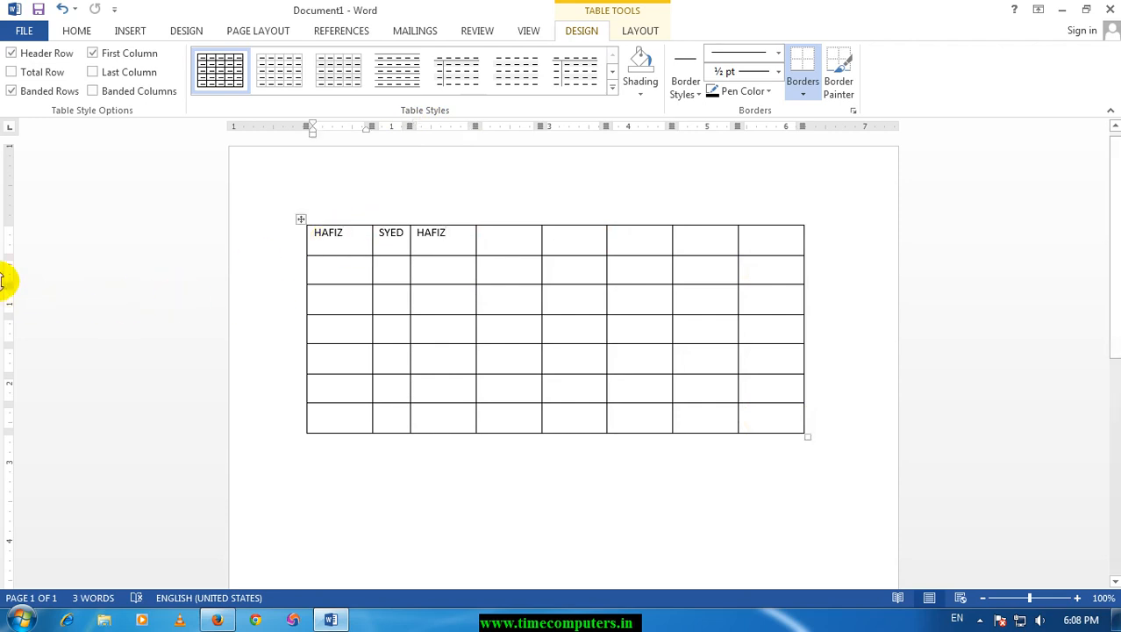
# Increase the heights of the table's first and second rows, making the second row the tallest.
pyautogui.moveTo(11, 263)
pyautogui.mouseDown()
pyautogui.moveTo(11, 321)
pyautogui.moveTo(10, 298)
pyautogui.mouseUp()
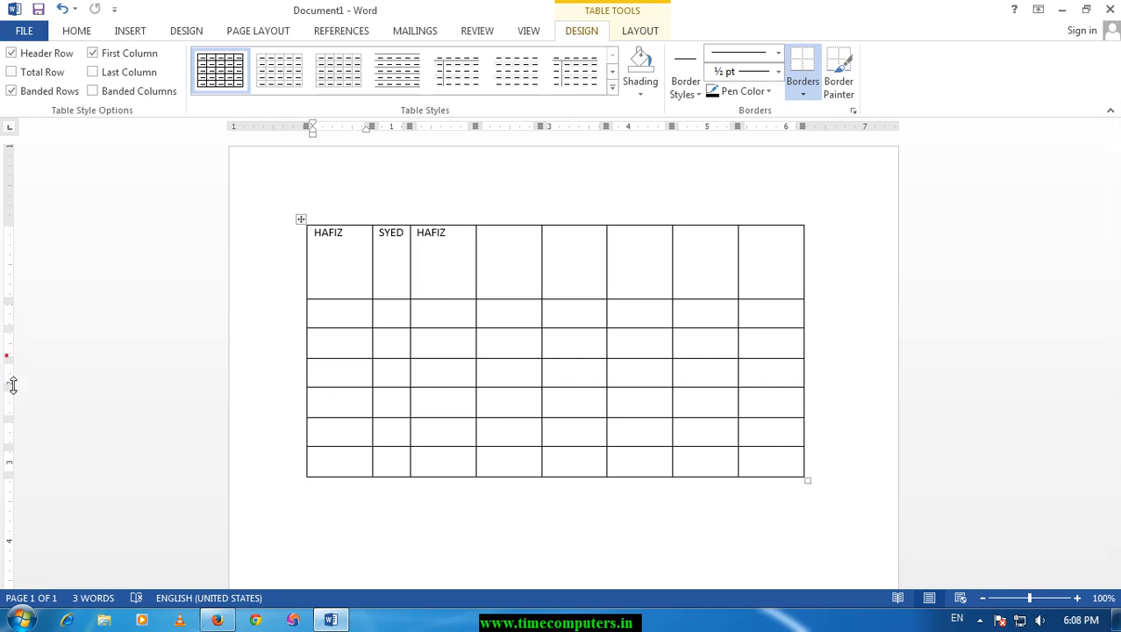
pyautogui.moveTo(10, 336); pyautogui.dragTo(12, 352)
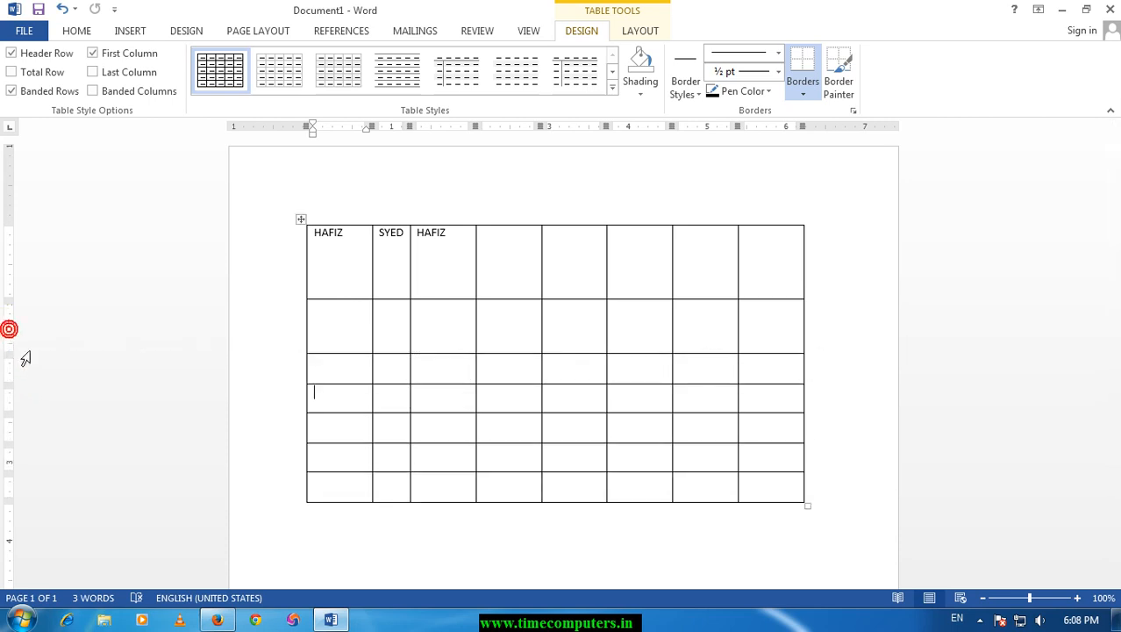
pyautogui.moveTo(458, 353); pyautogui.dragTo(458, 397)
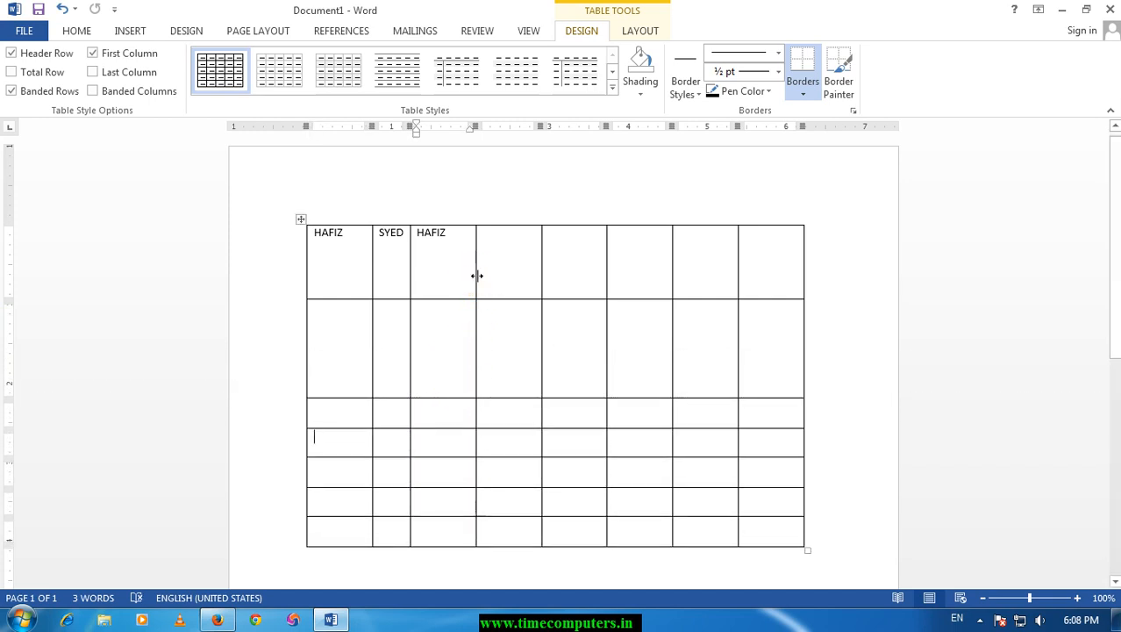
# Widen the table's third column and, with the whole table selected, narrow the fifth column.
pyautogui.moveTo(476, 276); pyautogui.dragTo(503, 277)
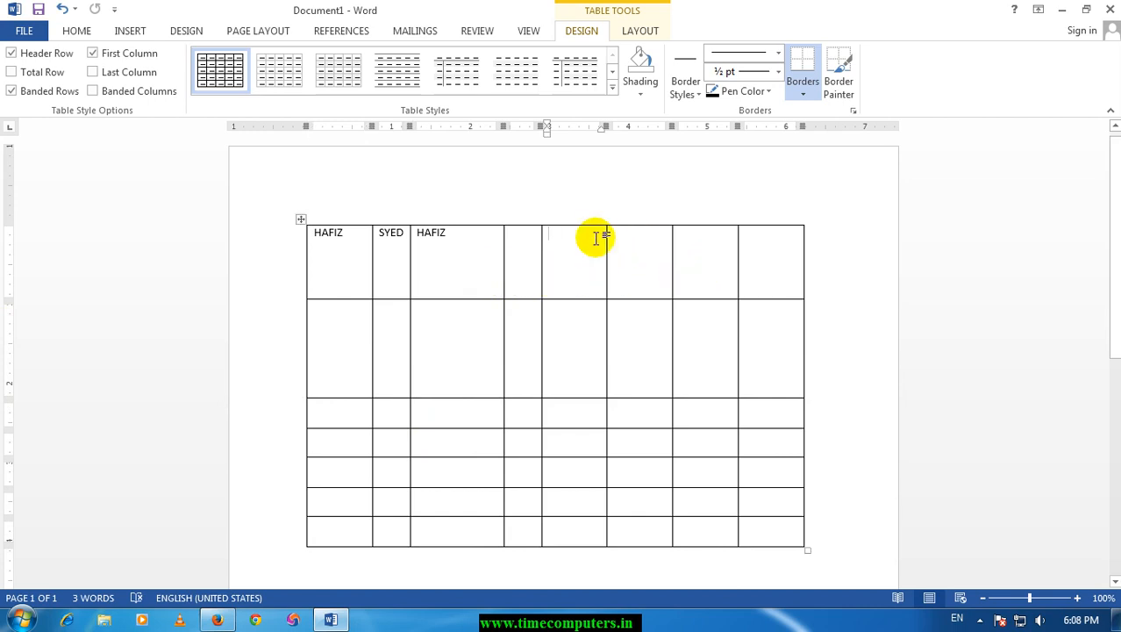
pyautogui.click(299, 219)
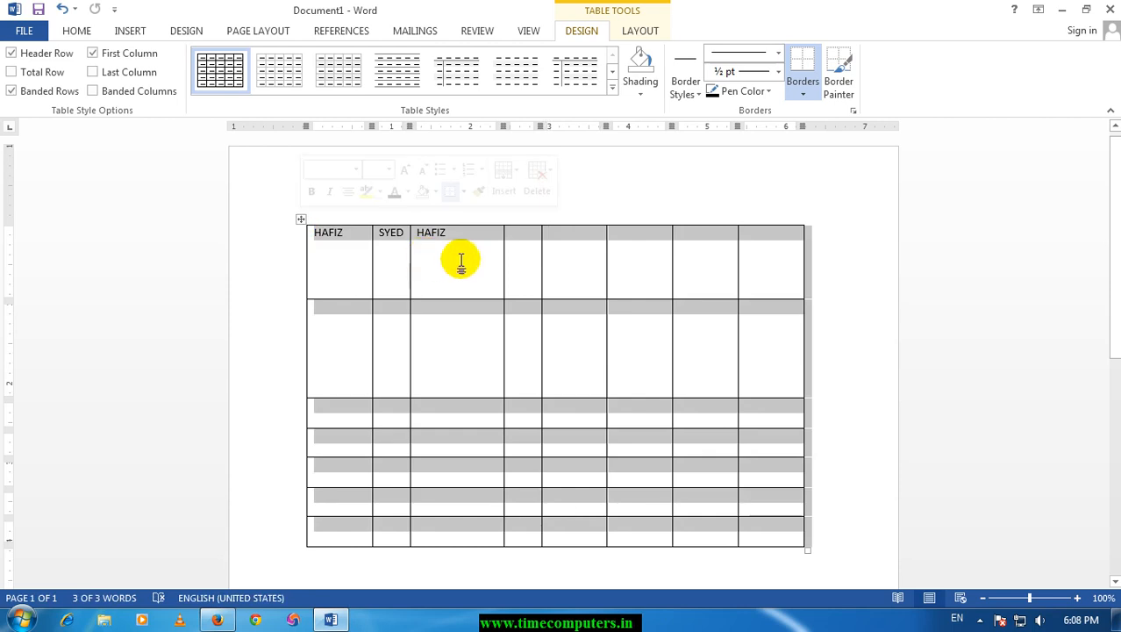
pyautogui.moveTo(605, 127); pyautogui.dragTo(563, 128)
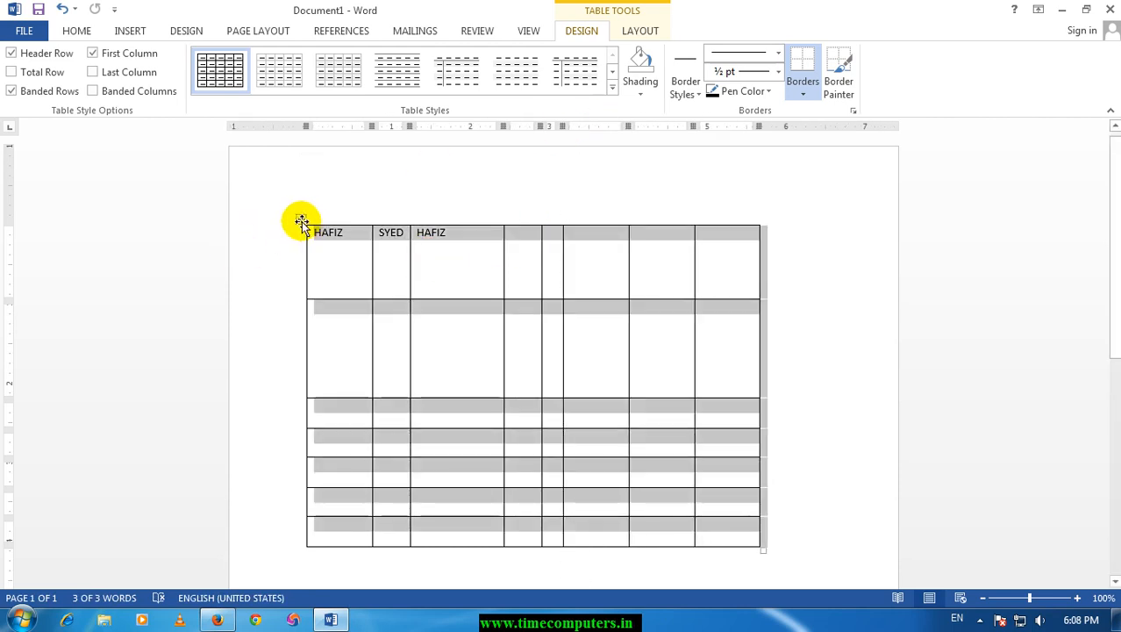
# Move the whole table slightly upward on the page and deselect it.
pyautogui.moveTo(301, 221)
pyautogui.mouseDown()
pyautogui.moveTo(437, 313)
pyautogui.moveTo(495, 313)
pyautogui.moveTo(285, 175)
pyautogui.moveTo(289, 294)
pyautogui.moveTo(310, 243)
pyautogui.moveTo(304, 207)
pyautogui.mouseUp()
pyautogui.click(302, 173)
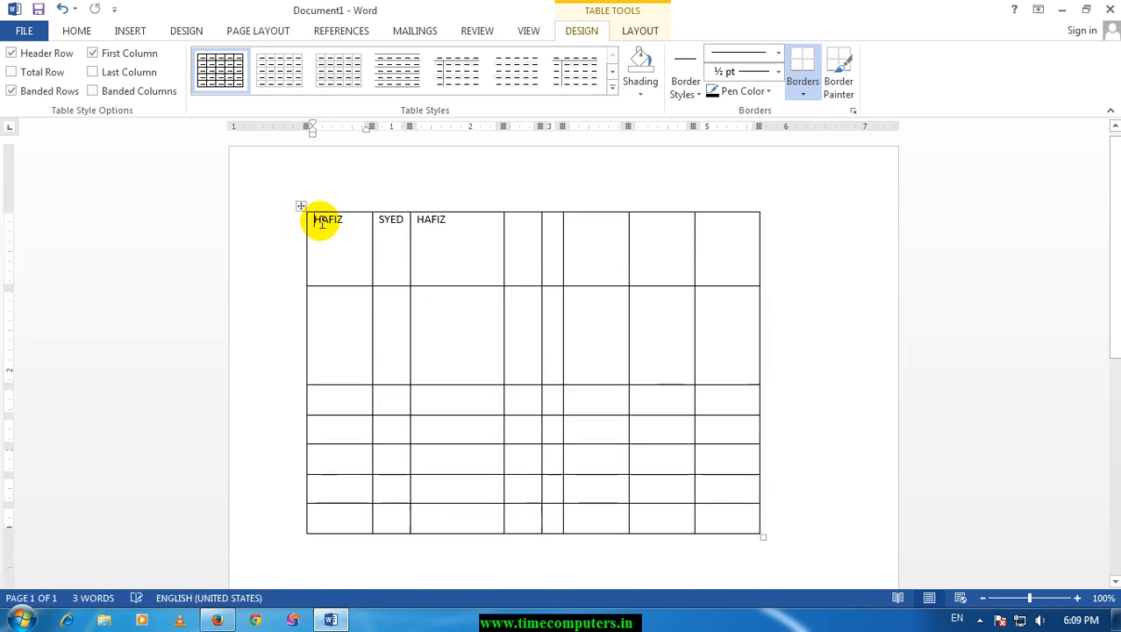
# Narrow the table's sixth column and slightly reduce the height of the whole table.
pyautogui.click(603, 239)
pyautogui.moveTo(628, 125); pyautogui.dragTo(613, 126)
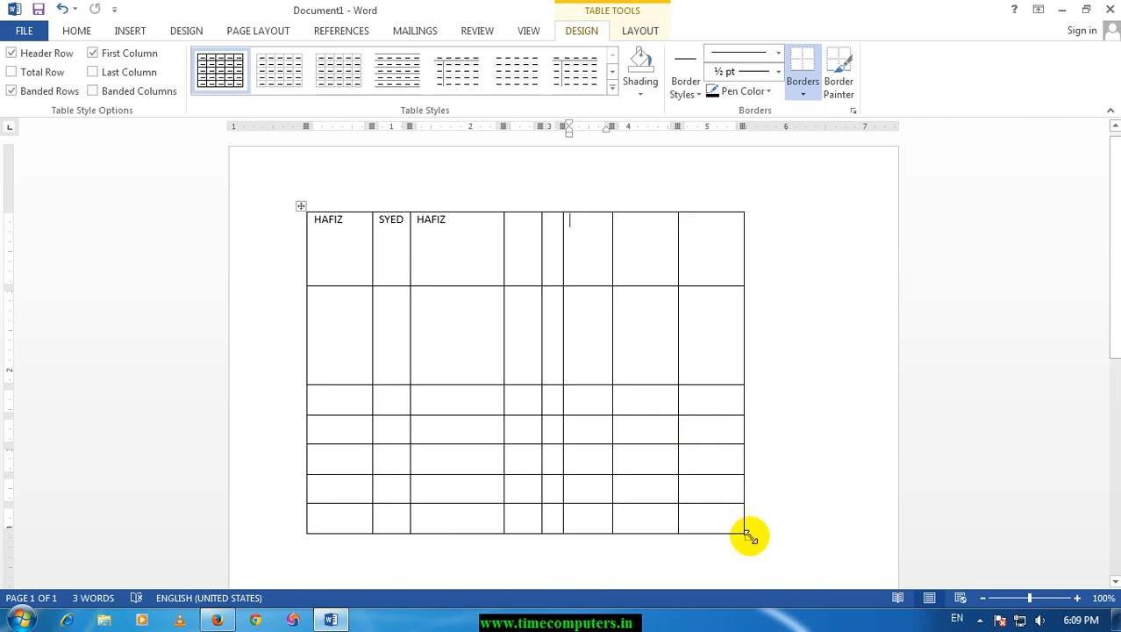
pyautogui.moveTo(748, 534); pyautogui.dragTo(748, 507)
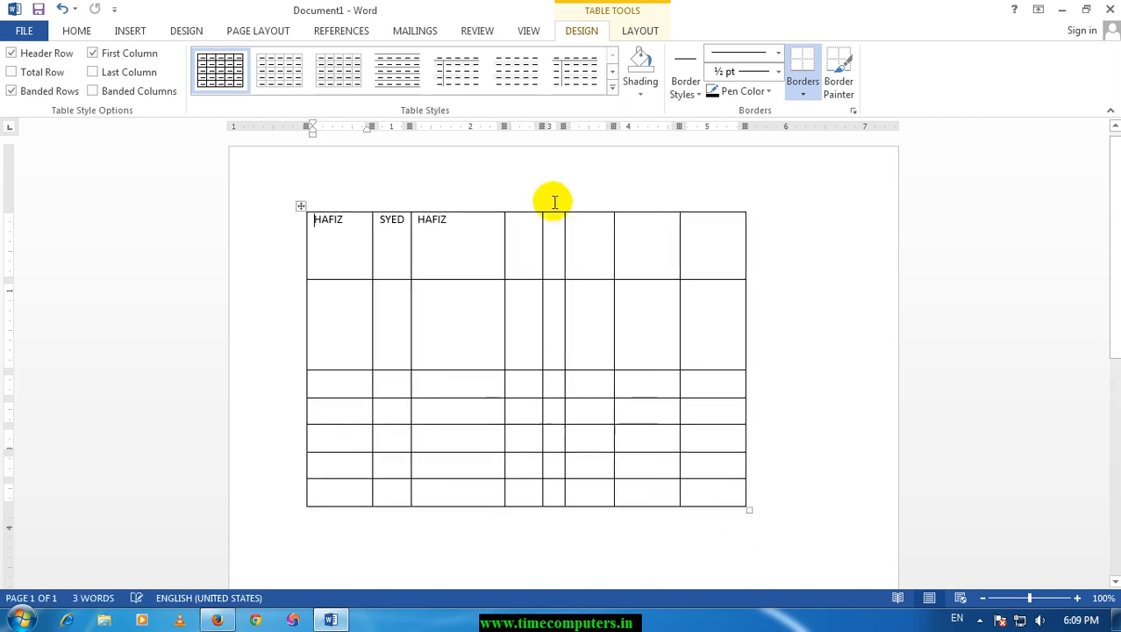
# Apply the dark blue grid table style with a solid header row and first column.
pyautogui.click(613, 73)
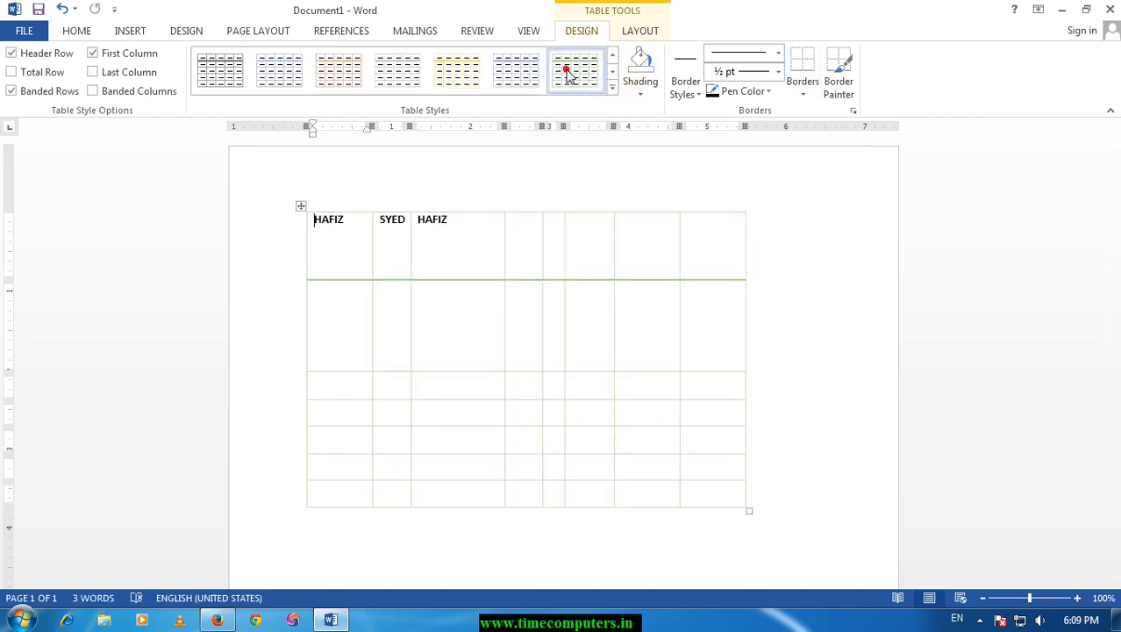
pyautogui.click(613, 75)
pyautogui.click(613, 74)
pyautogui.click(612, 74)
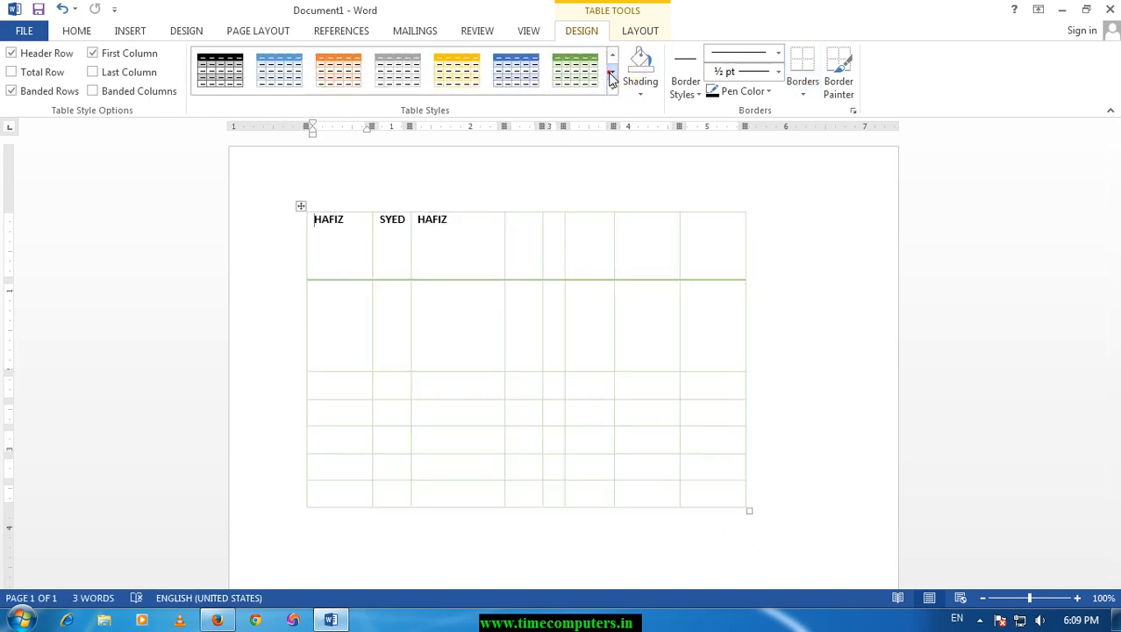
pyautogui.click(612, 74)
pyautogui.click(498, 77)
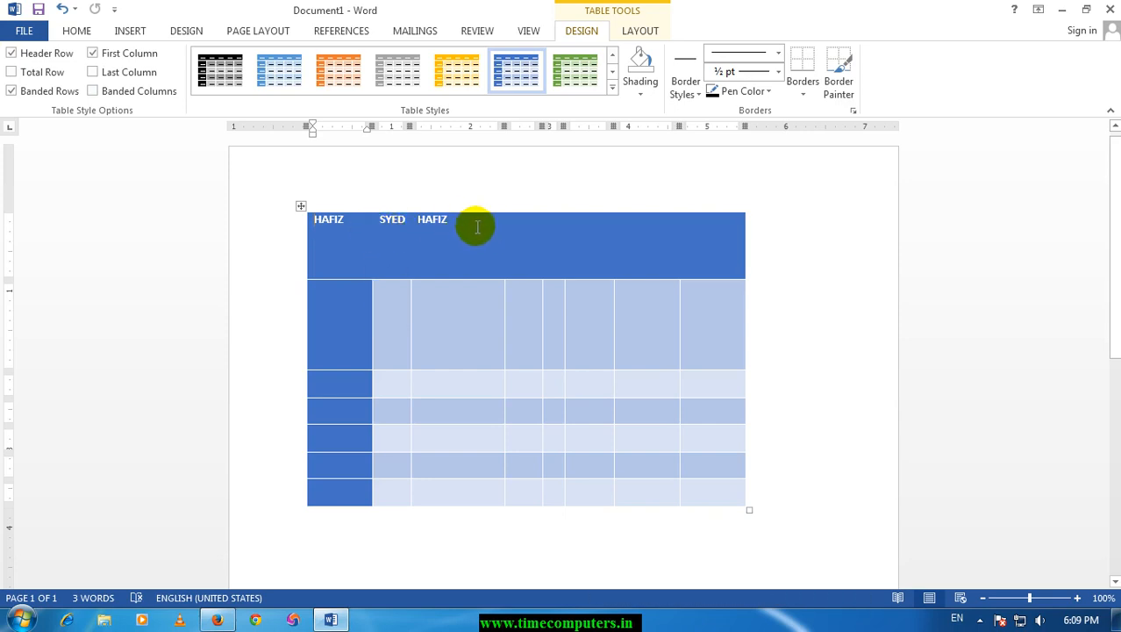
# Turn off the Header Row and First Column style options for the table.
pyautogui.click(11, 54)
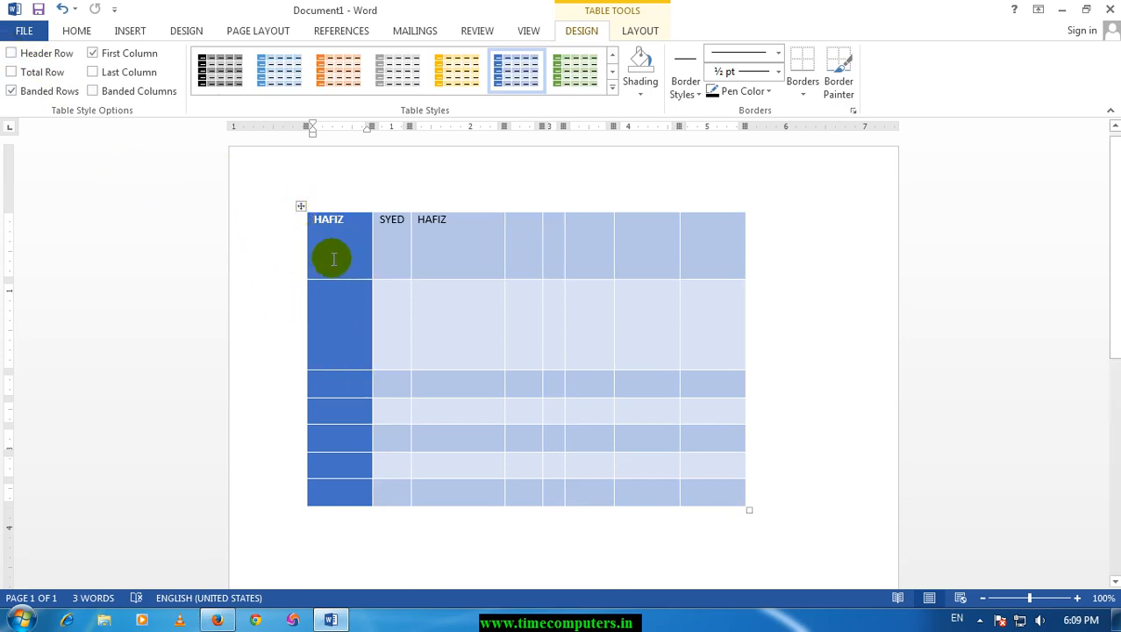
pyautogui.click(126, 58)
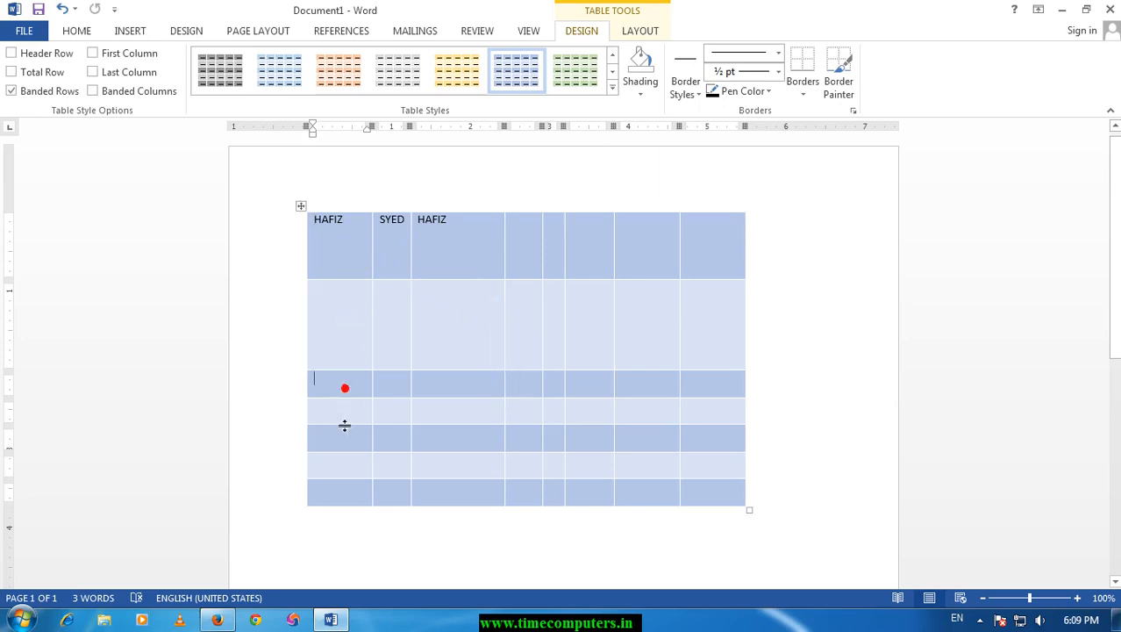
# Switch the Banded Rows option off and back on, and the Last Column option on and back off.
pyautogui.click(37, 96)
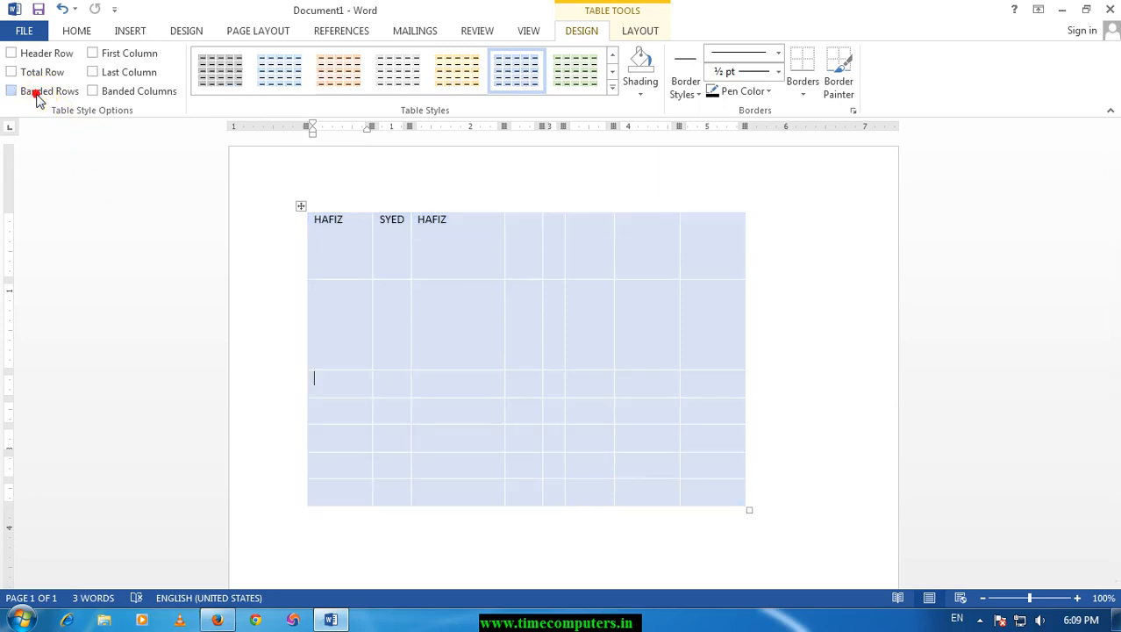
pyautogui.click(37, 98)
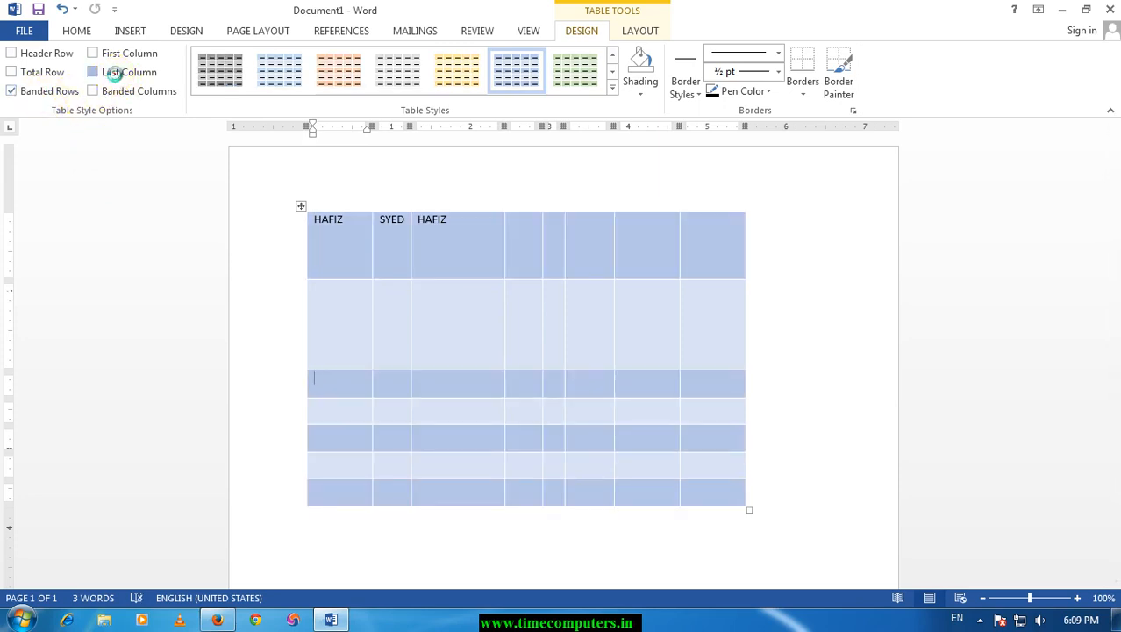
pyautogui.click(114, 72)
pyautogui.click(104, 72)
# Try the Banded Columns and Last Column style options one at a time, turning each back off.
pyautogui.click(97, 92)
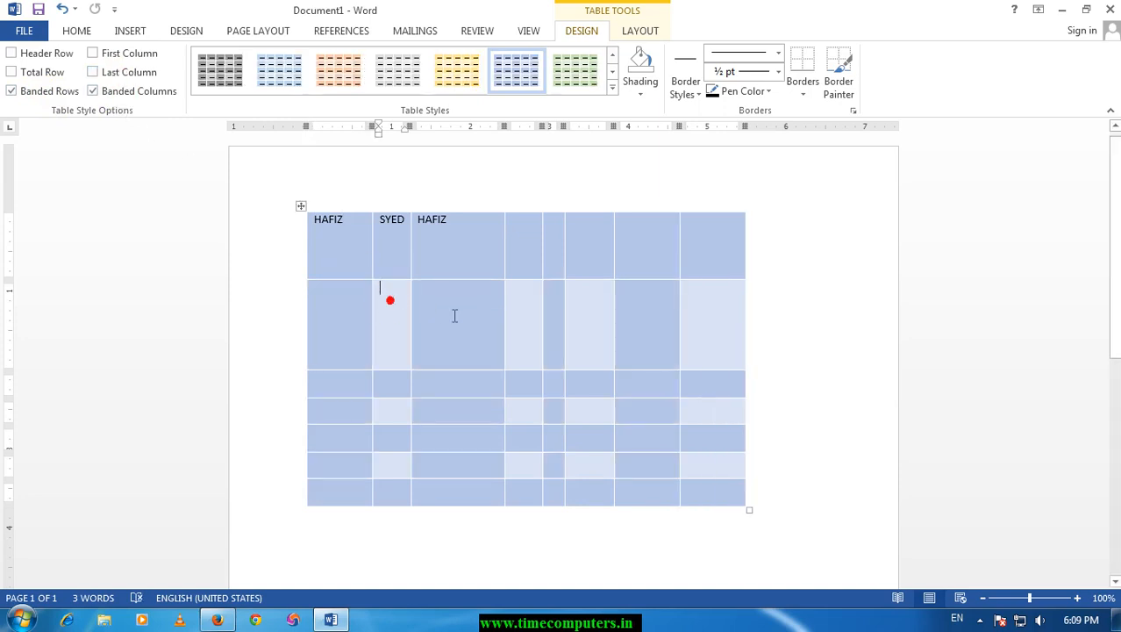
pyautogui.click(125, 96)
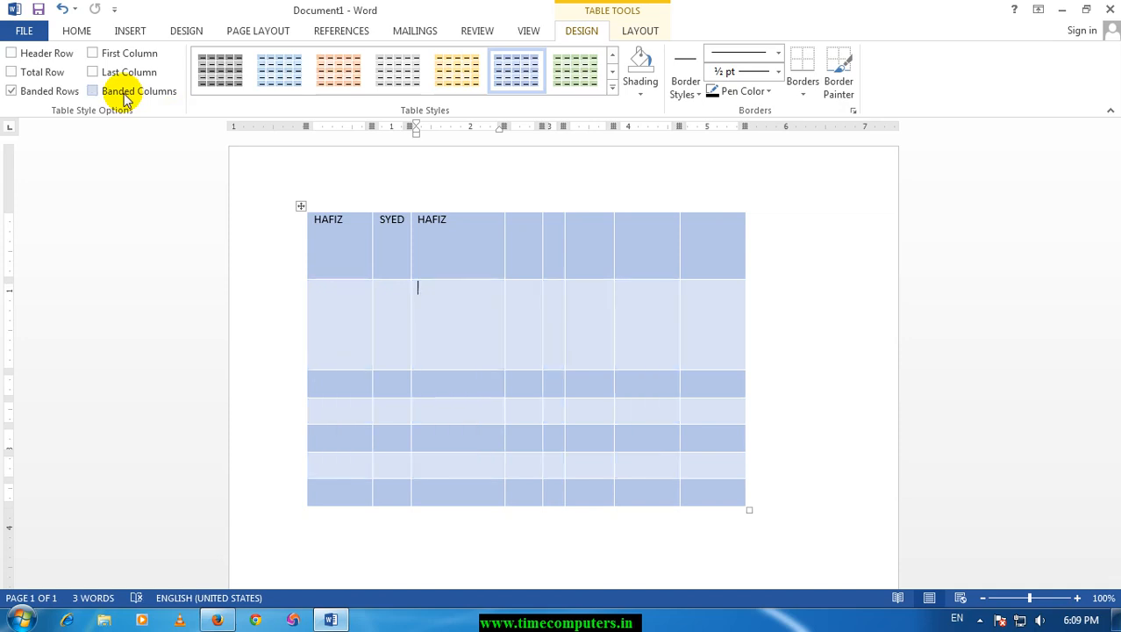
pyautogui.click(121, 77)
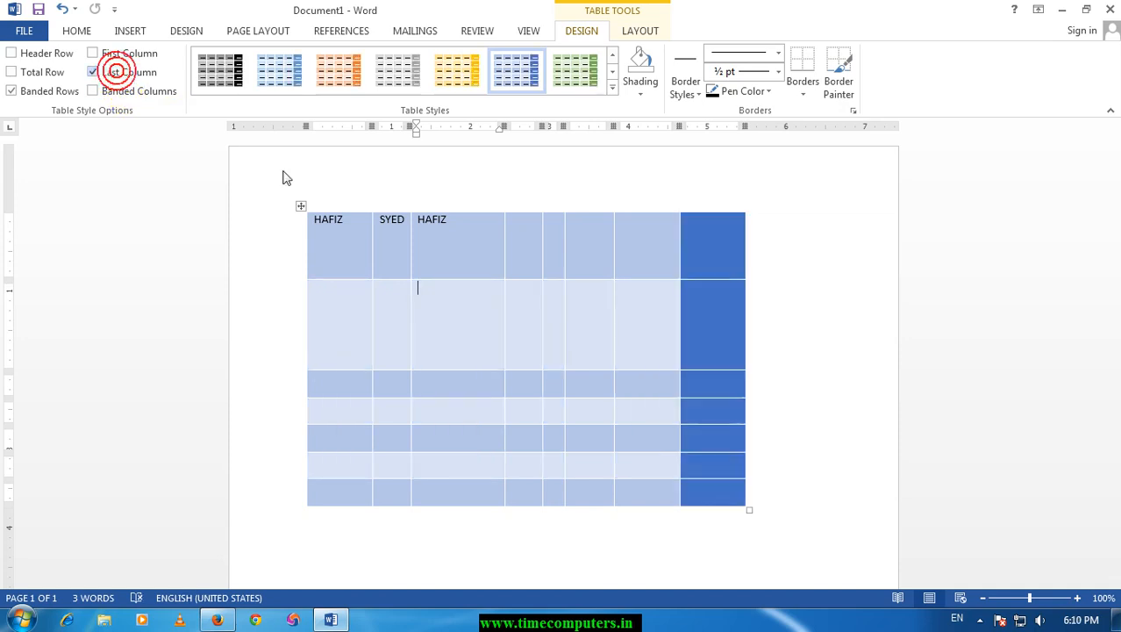
pyautogui.click(110, 73)
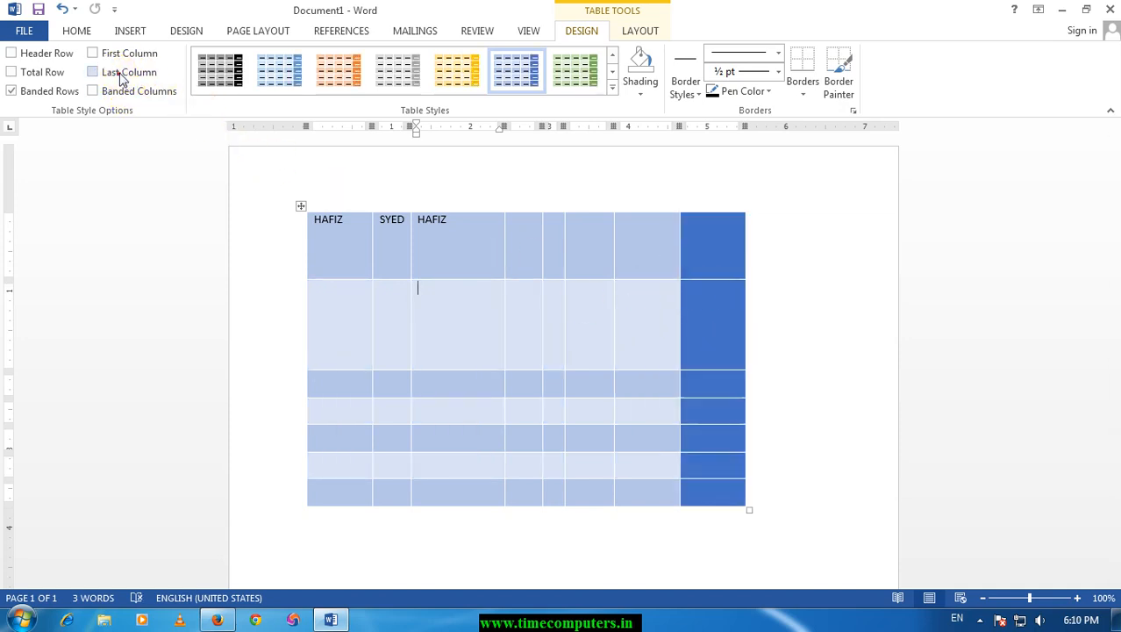
# Try the First Column and Total Row style options one at a time, turning each back off.
pyautogui.click(119, 55)
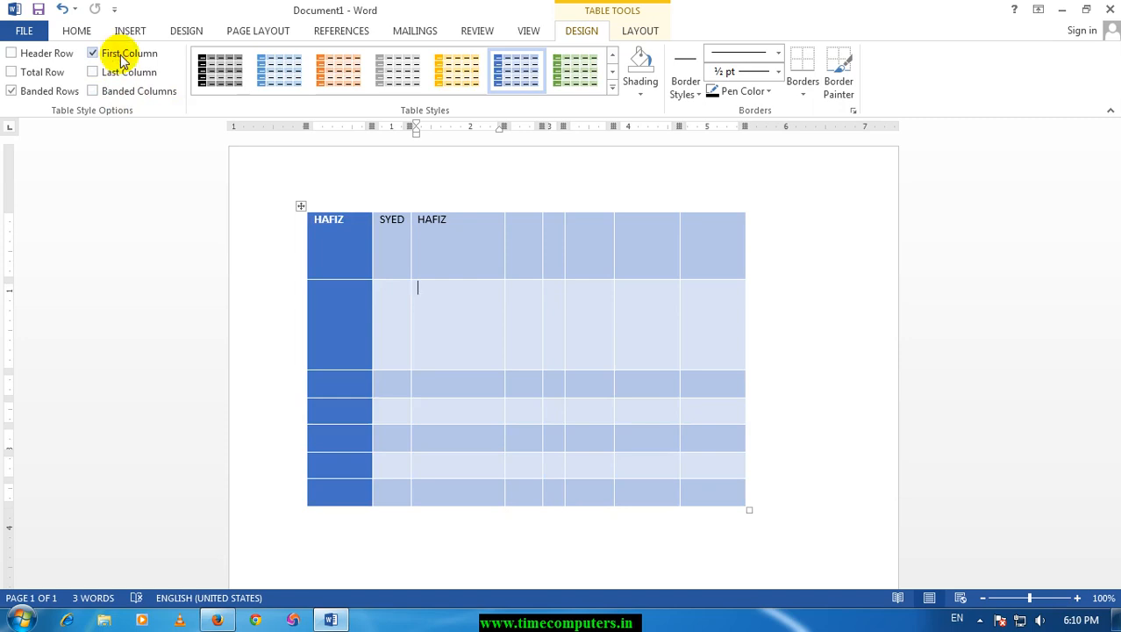
pyautogui.click(121, 55)
pyautogui.click(25, 73)
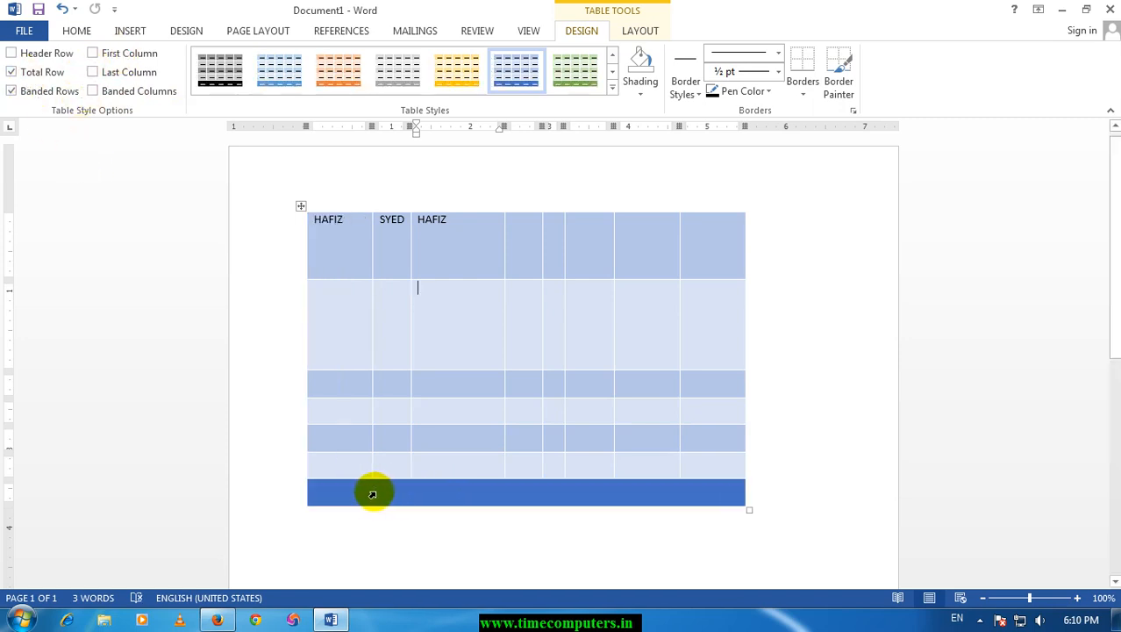
pyautogui.click(41, 73)
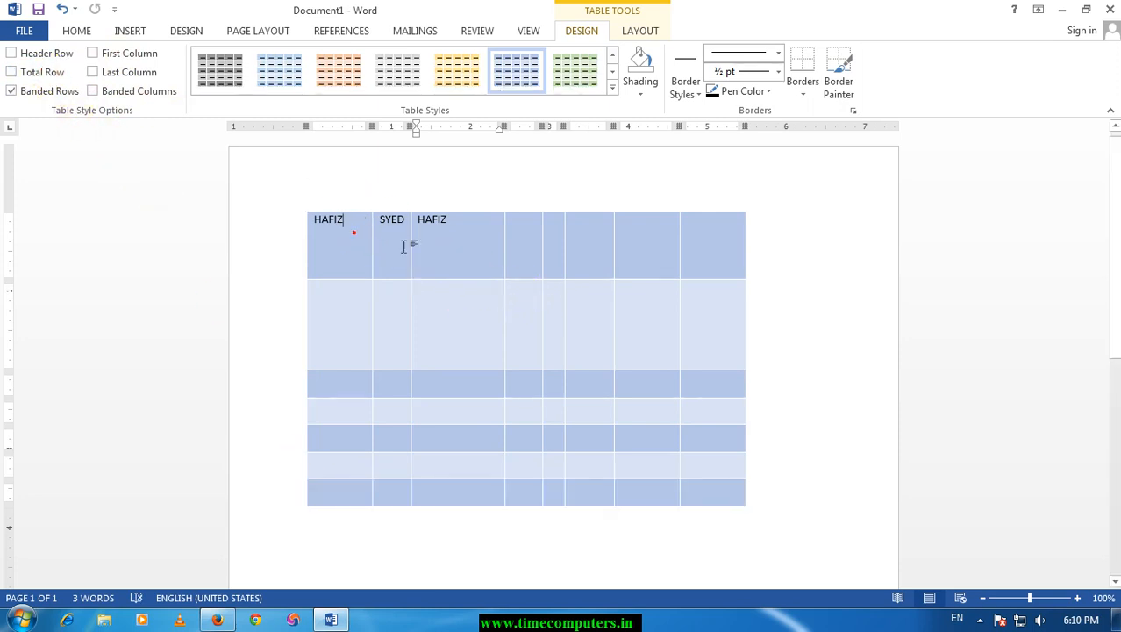
# Select the table's first row and preview shading colours on it, including light blue, without applying one.
pyautogui.moveTo(404, 246); pyautogui.dragTo(696, 251)
pyautogui.click(641, 87)
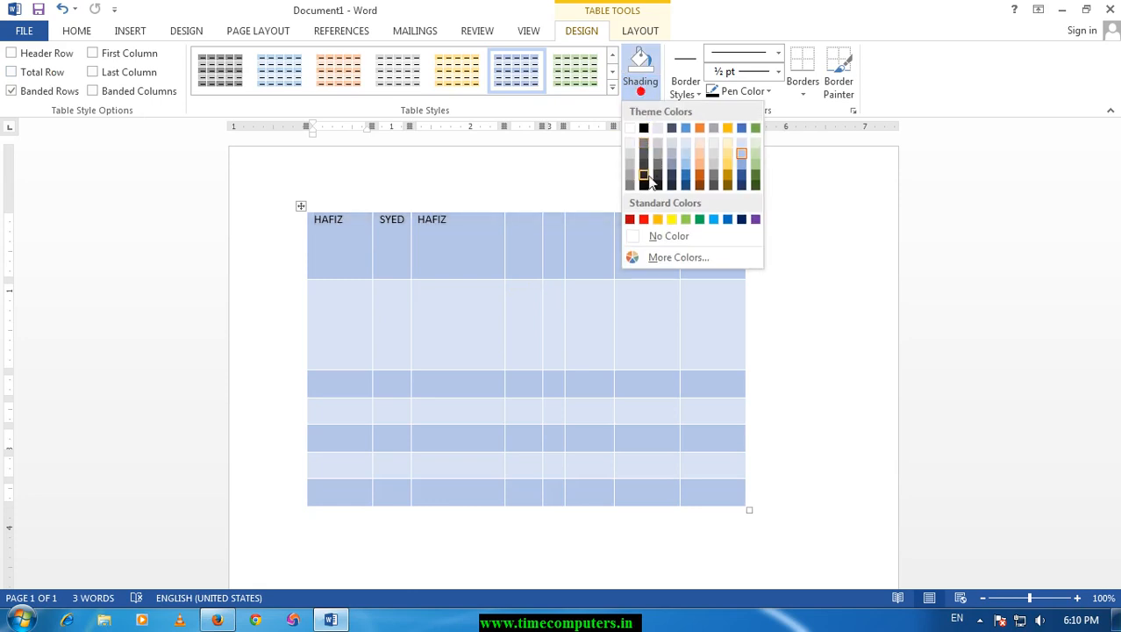
pyautogui.click(648, 177)
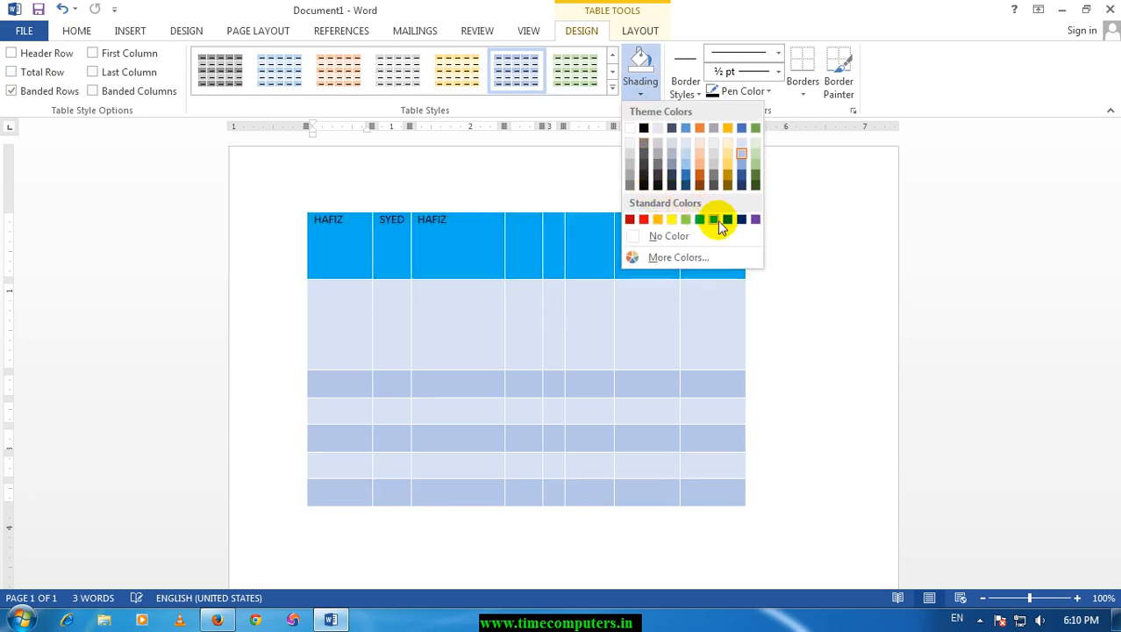
pyautogui.click(634, 343)
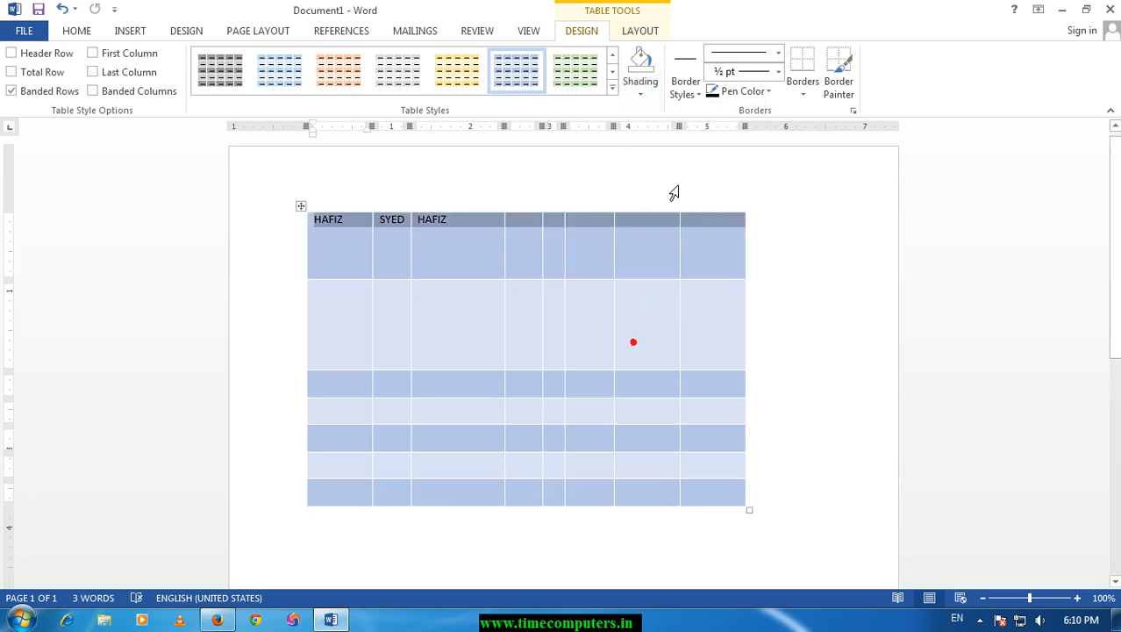
# Paint solid black 1½ pt borders along both sides of the third column in the top two rows and along the first row's bottom edge.
pyautogui.click(700, 95)
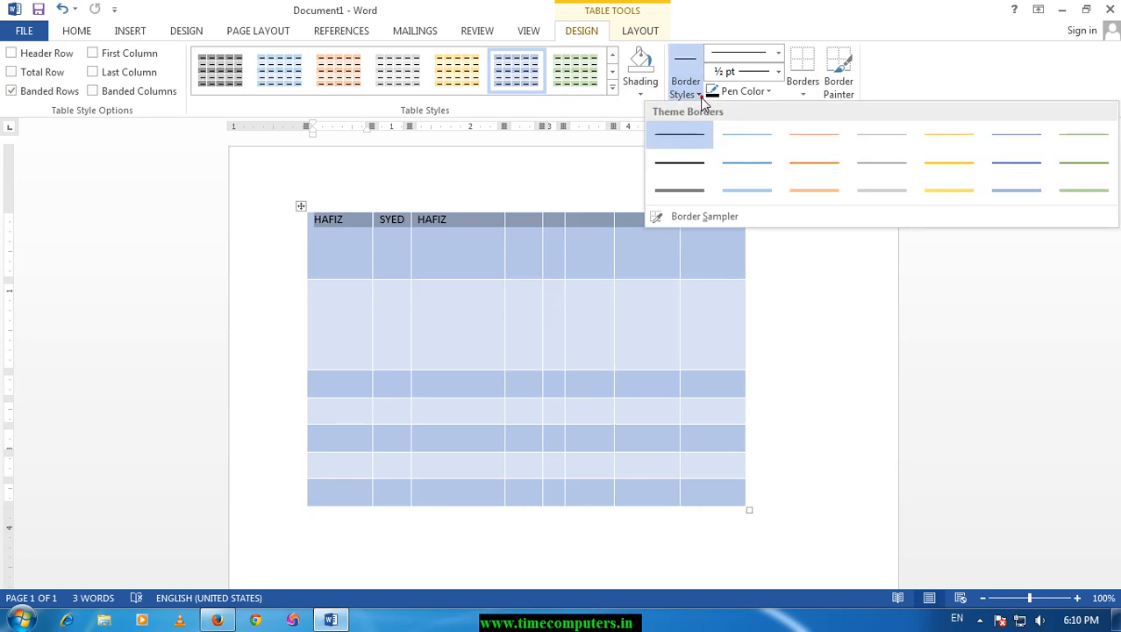
pyautogui.click(683, 164)
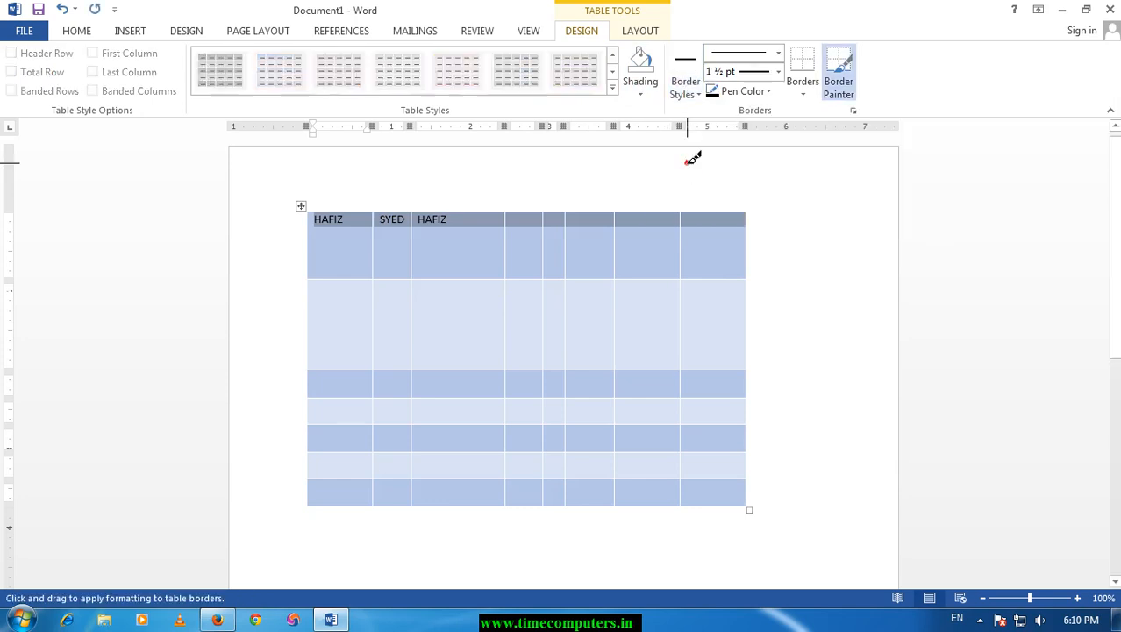
pyautogui.click(359, 227)
pyautogui.moveTo(540, 418); pyautogui.dragTo(514, 418)
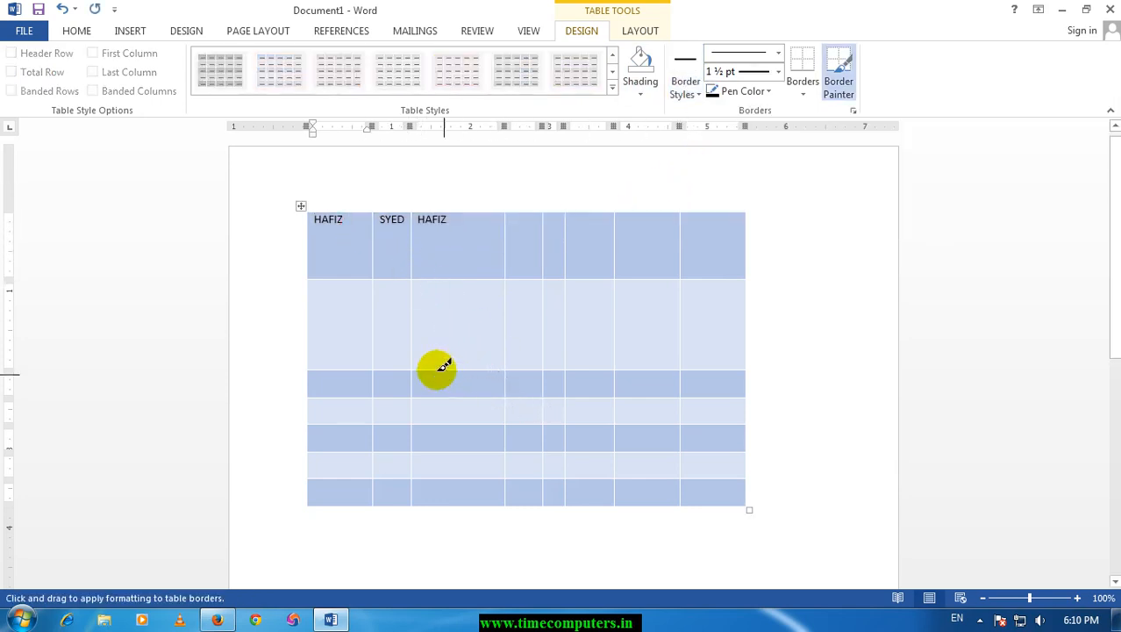
pyautogui.moveTo(483, 373); pyautogui.dragTo(498, 234)
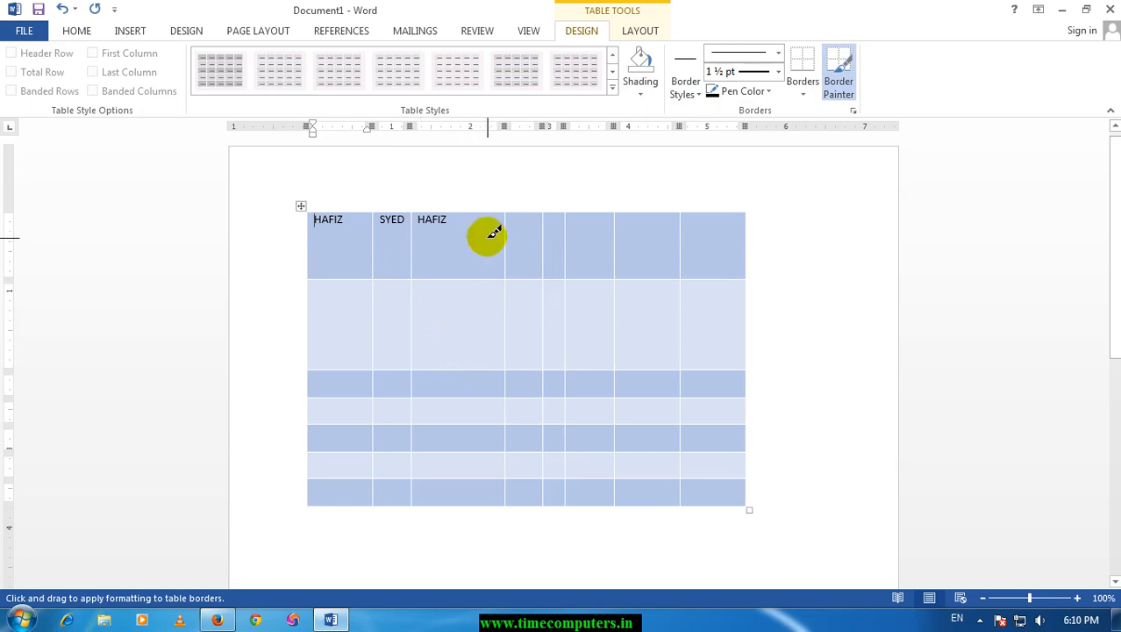
pyautogui.moveTo(520, 274); pyautogui.dragTo(505, 364)
pyautogui.moveTo(340, 272); pyautogui.dragTo(461, 275)
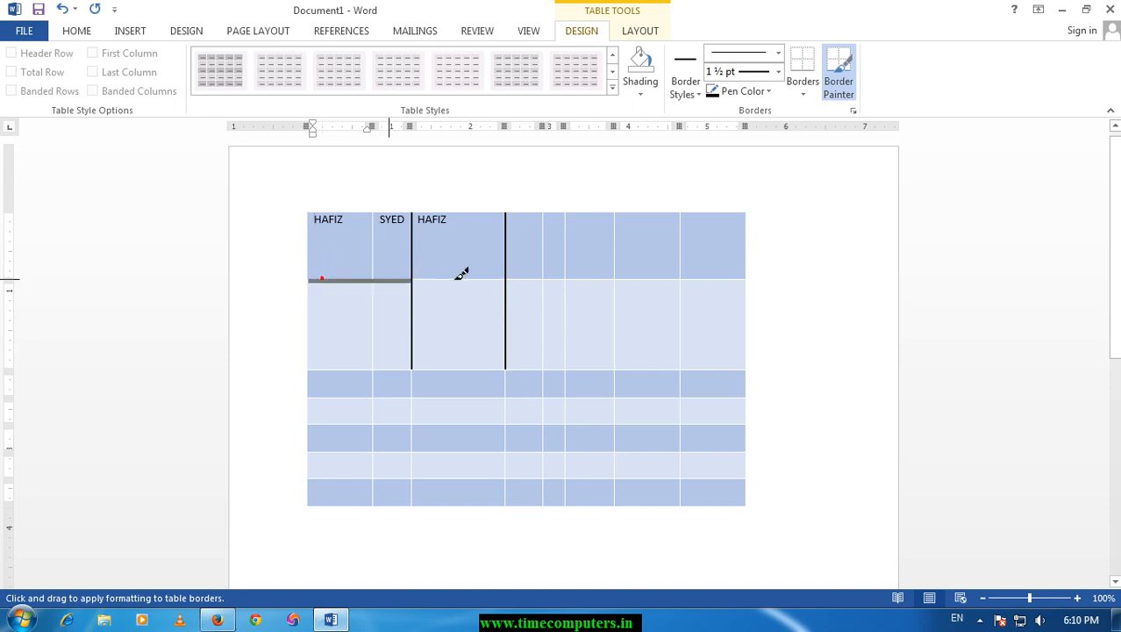
pyautogui.moveTo(687, 274); pyautogui.dragTo(744, 279)
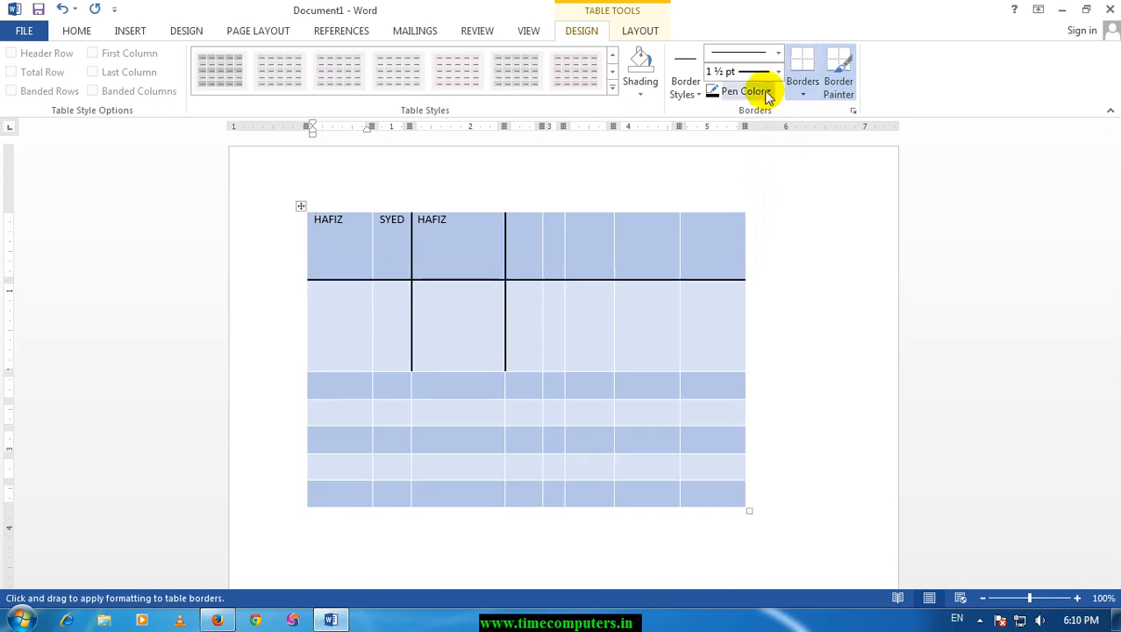
# Paint an orange ½ pt double-line border under the third row, from the third to the fifth column.
pyautogui.click(699, 100)
pyautogui.click(798, 194)
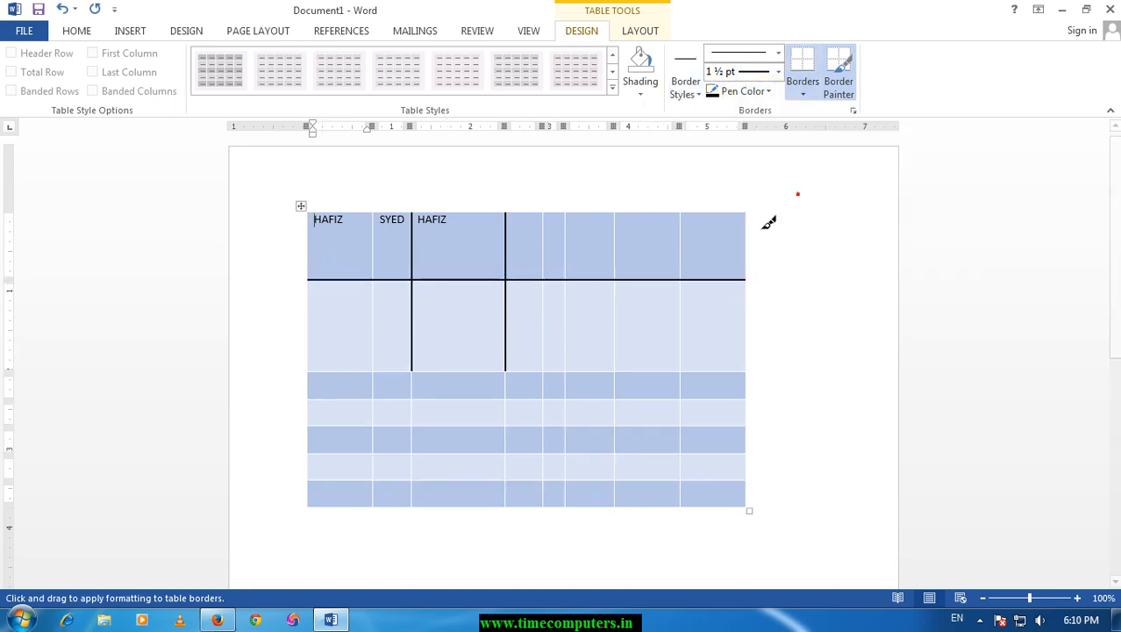
pyautogui.moveTo(434, 393); pyautogui.dragTo(483, 396)
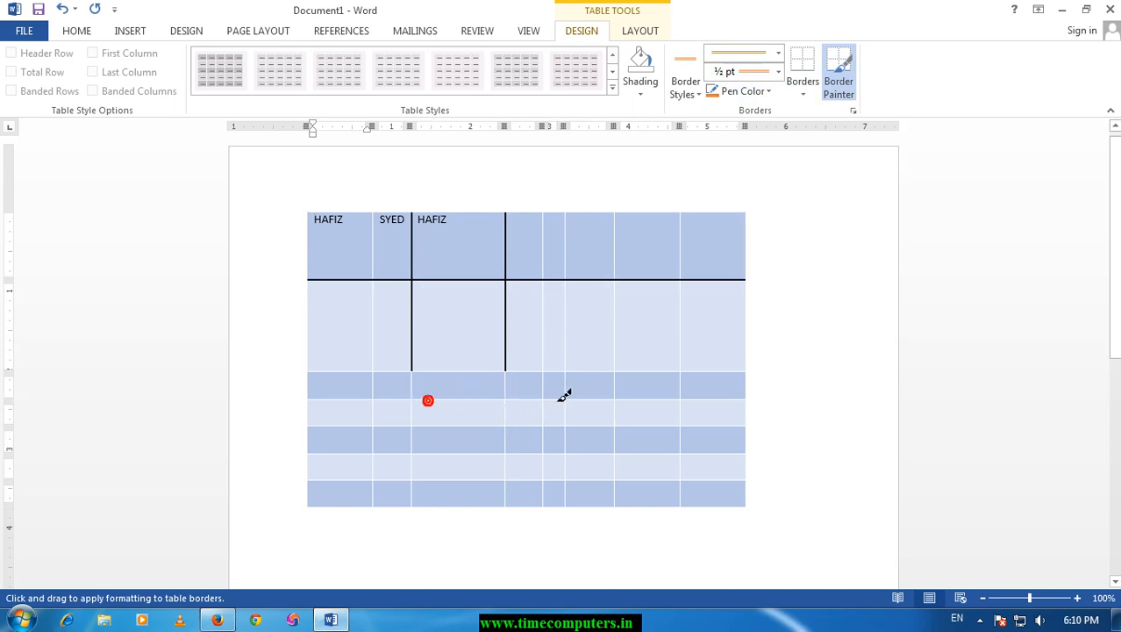
pyautogui.moveTo(564, 396); pyautogui.dragTo(565, 396)
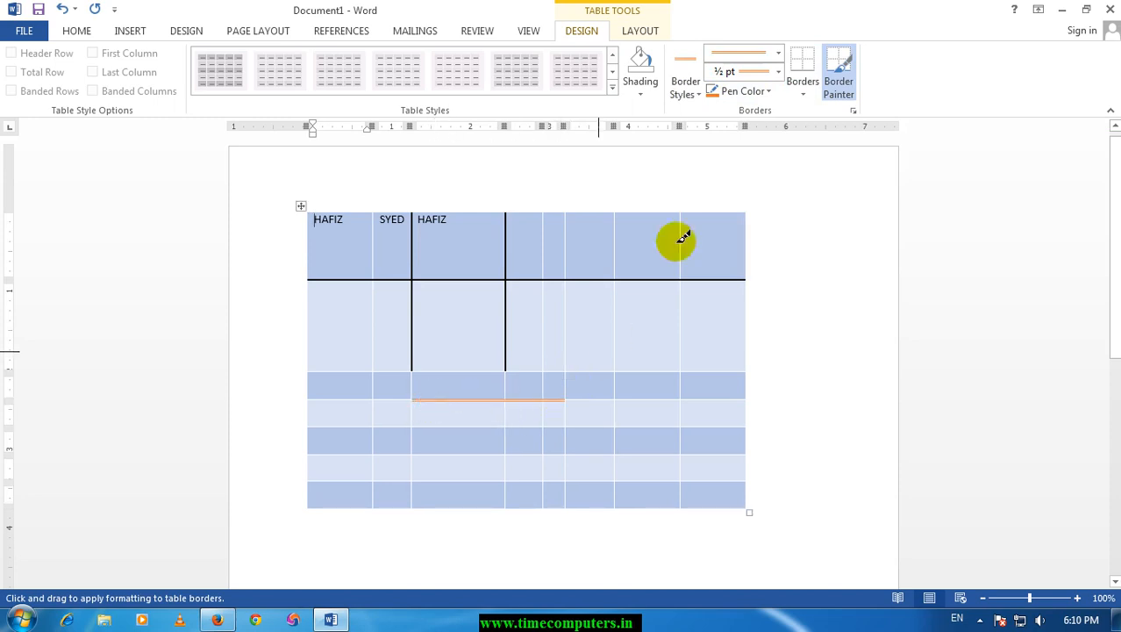
# Paint red ½ pt dash-dot borders on several cell edges in the second to fifth rows, and turn off the Border Painter.
pyautogui.click(780, 52)
pyautogui.click(728, 187)
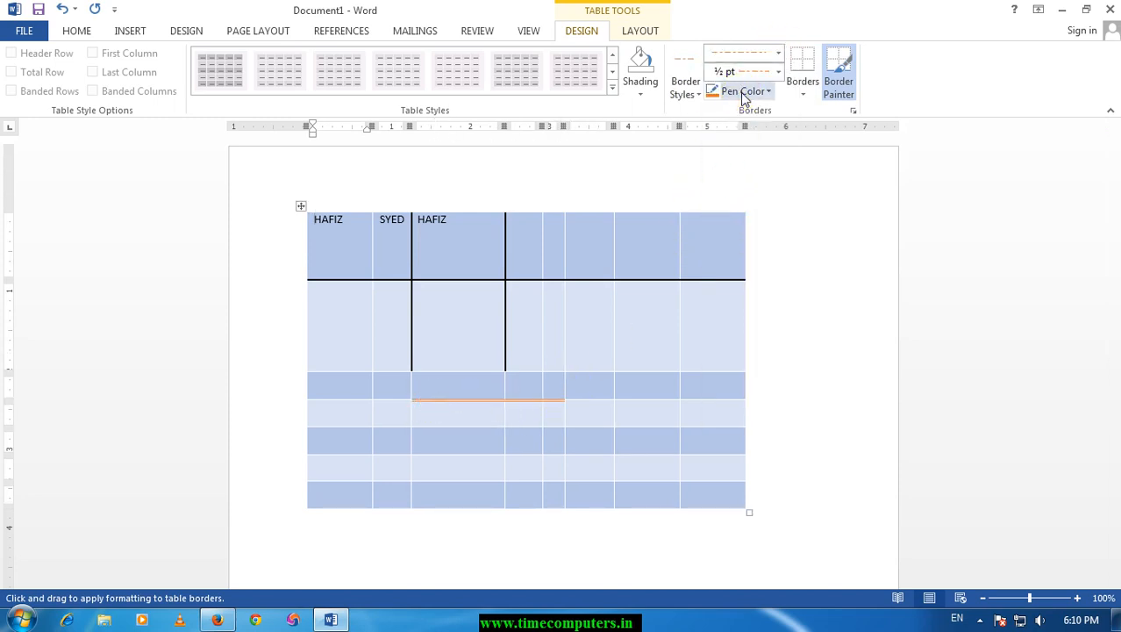
pyautogui.click(743, 91)
pyautogui.click(726, 240)
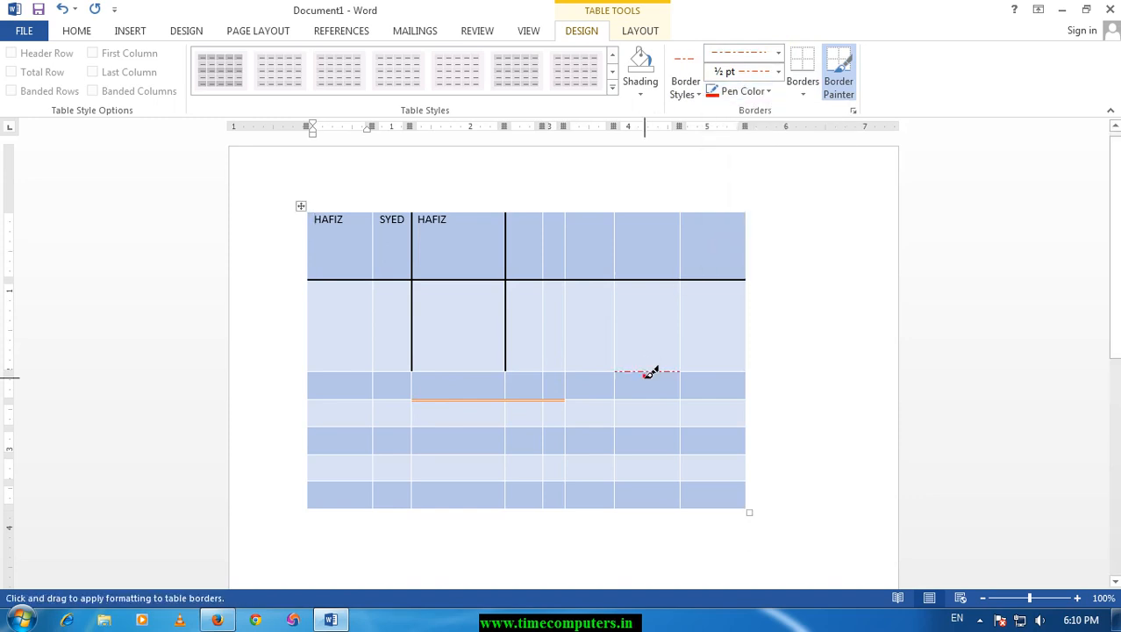
pyautogui.moveTo(621, 405); pyautogui.dragTo(621, 299)
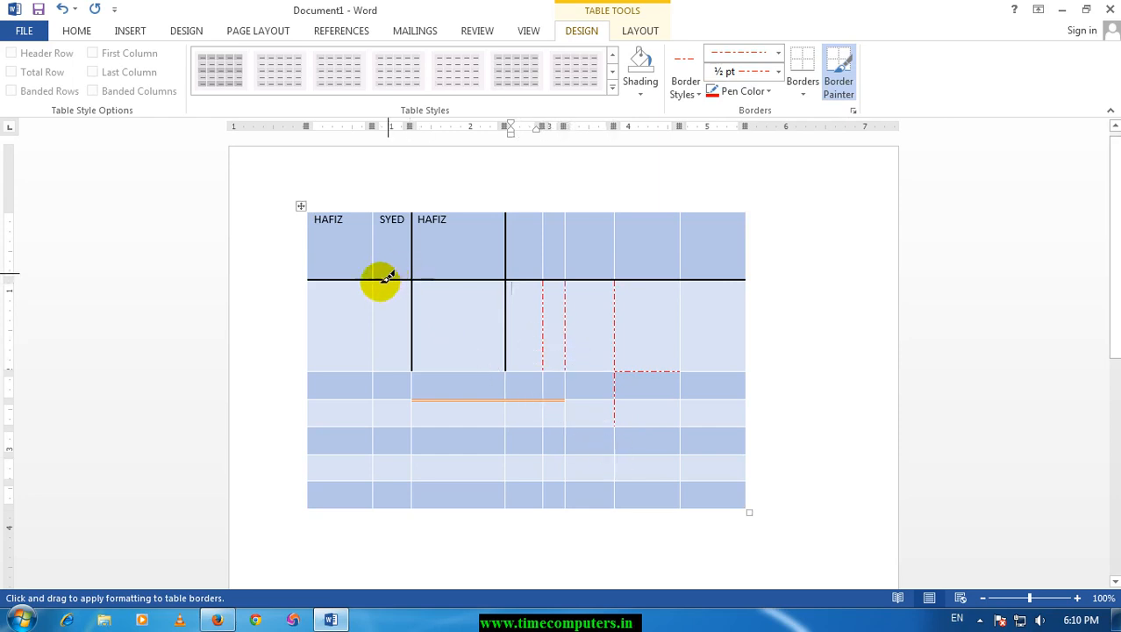
pyautogui.moveTo(378, 310); pyautogui.dragTo(533, 439)
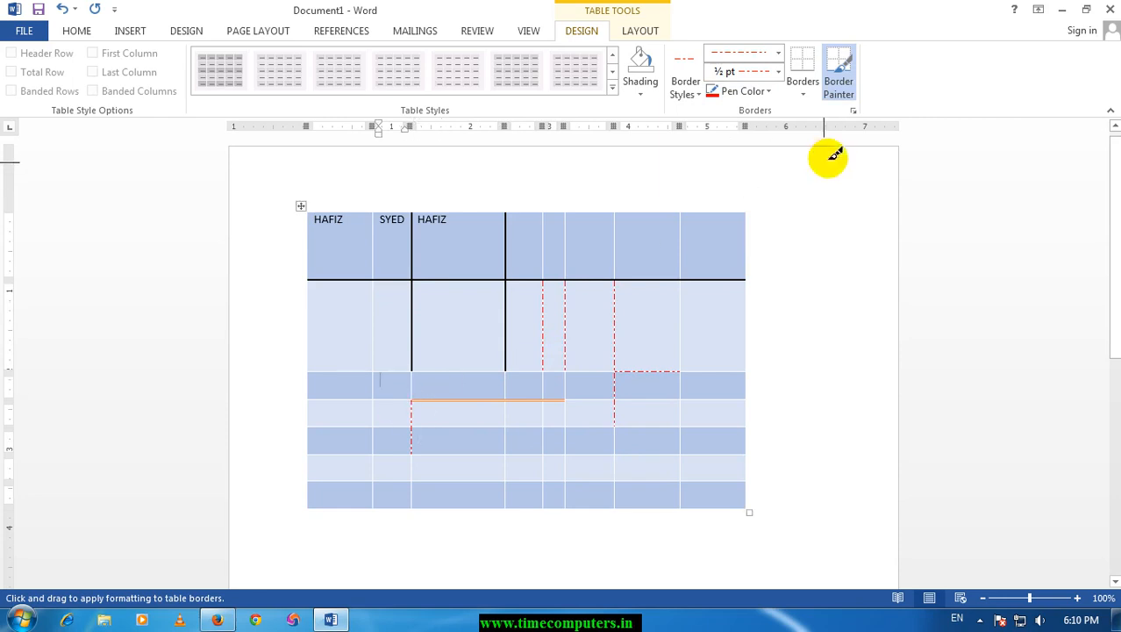
pyautogui.click(850, 96)
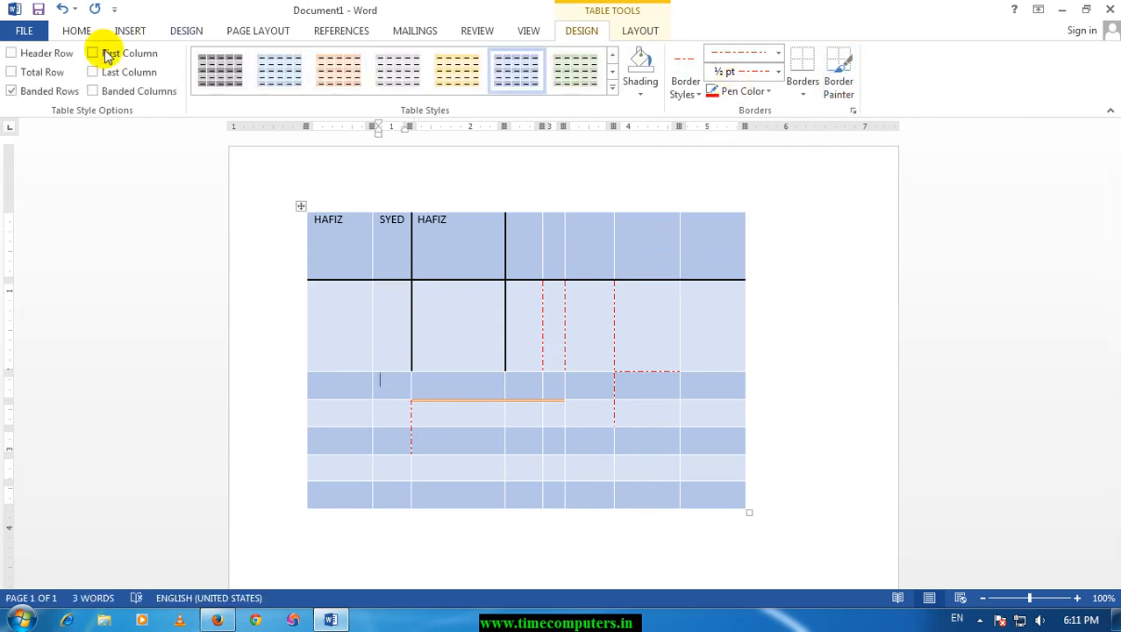
# Select the entire document content and delete it together with the table.
pyautogui.click(127, 31)
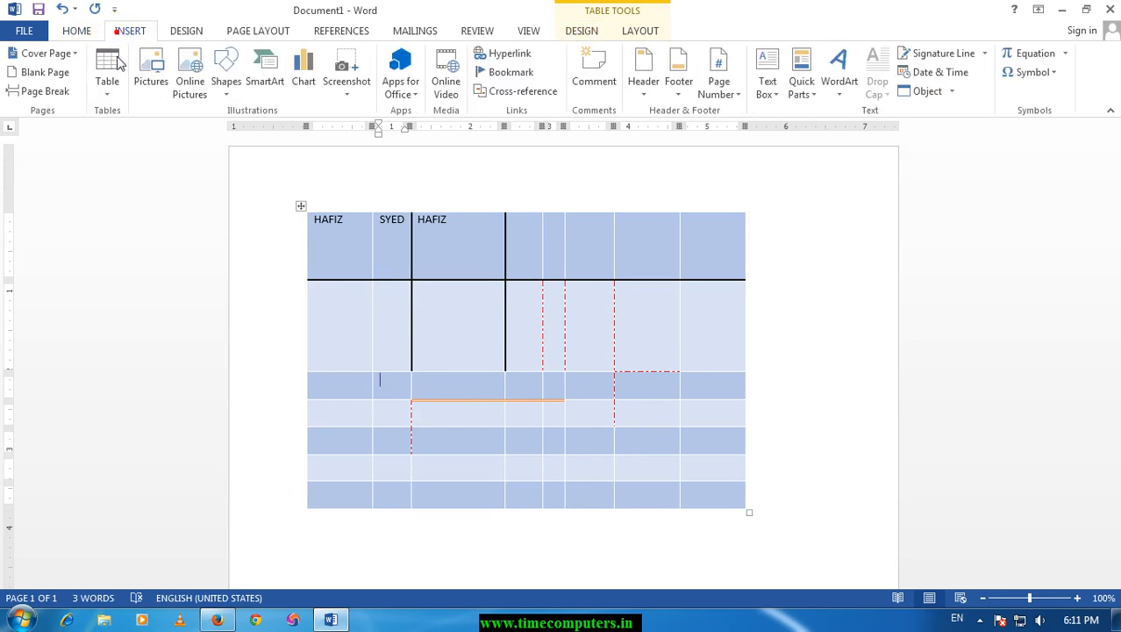
pyautogui.click(108, 92)
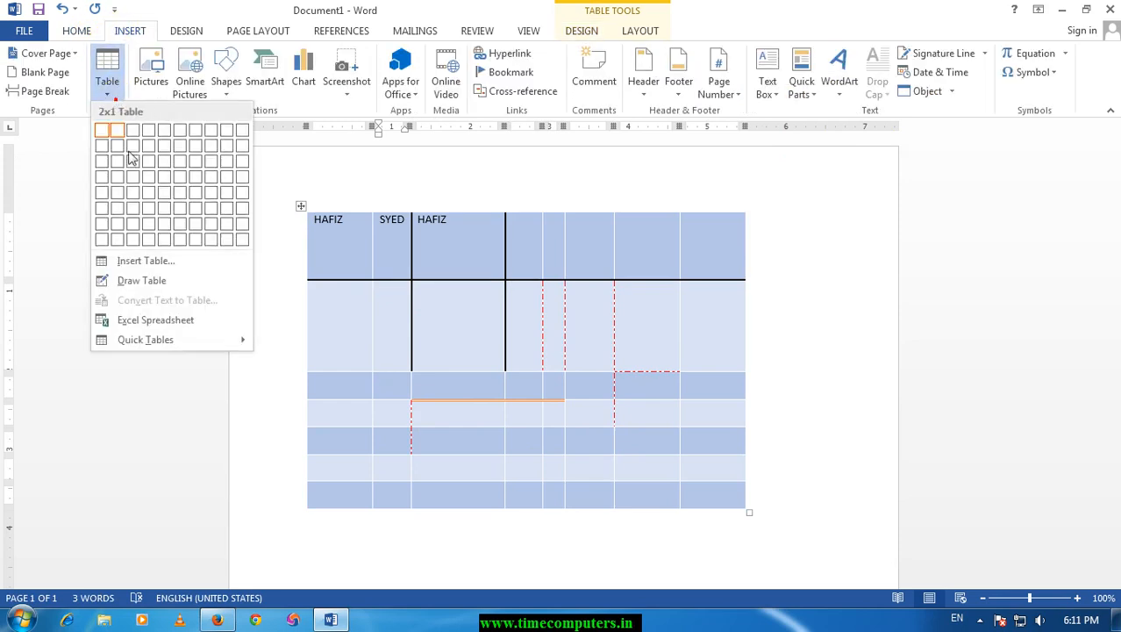
pyautogui.click(776, 394)
pyautogui.hotkey('ctrl', 'a')
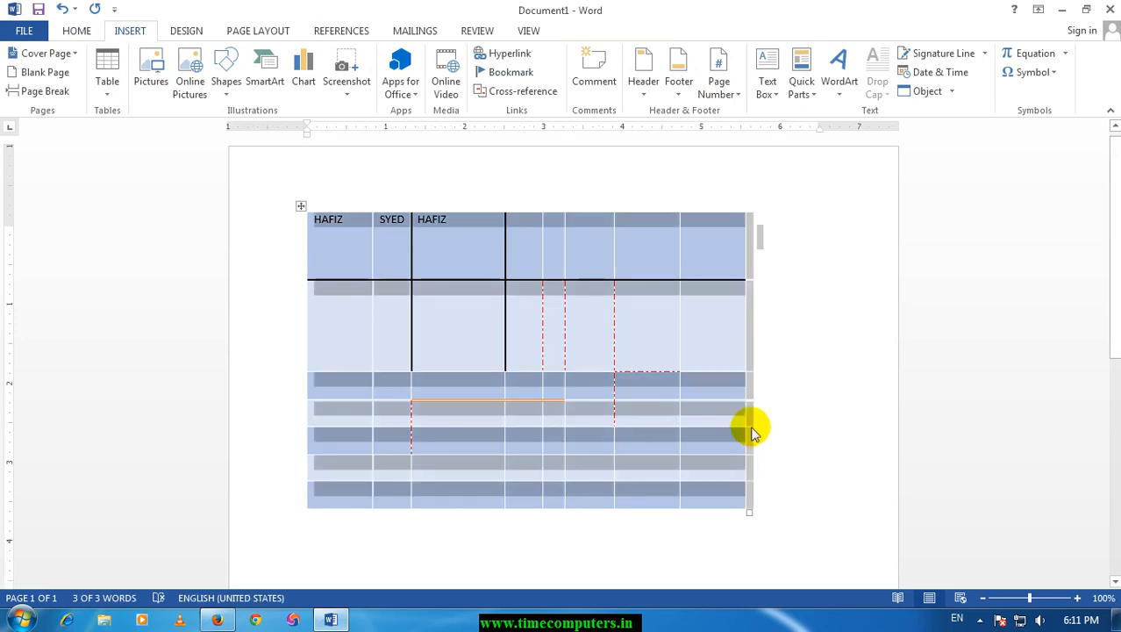
pyautogui.press('Delete')
# Insert a new table with 10 columns and 10 rows, keeping the fixed automatic column width.
pyautogui.click(104, 79)
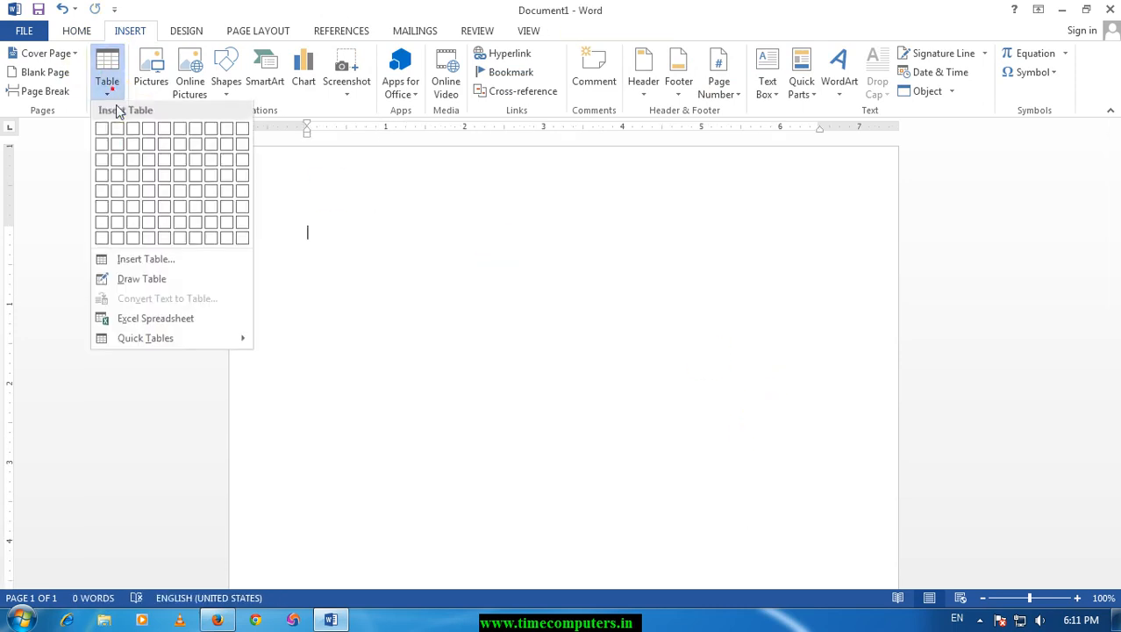
pyautogui.click(150, 263)
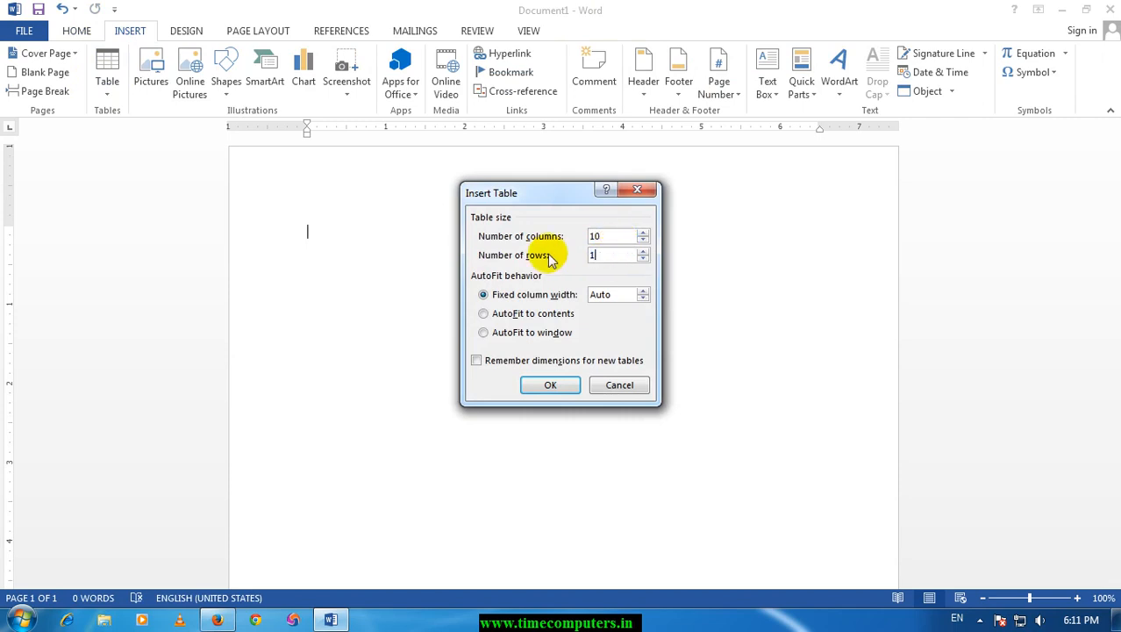
pyautogui.click(550, 386)
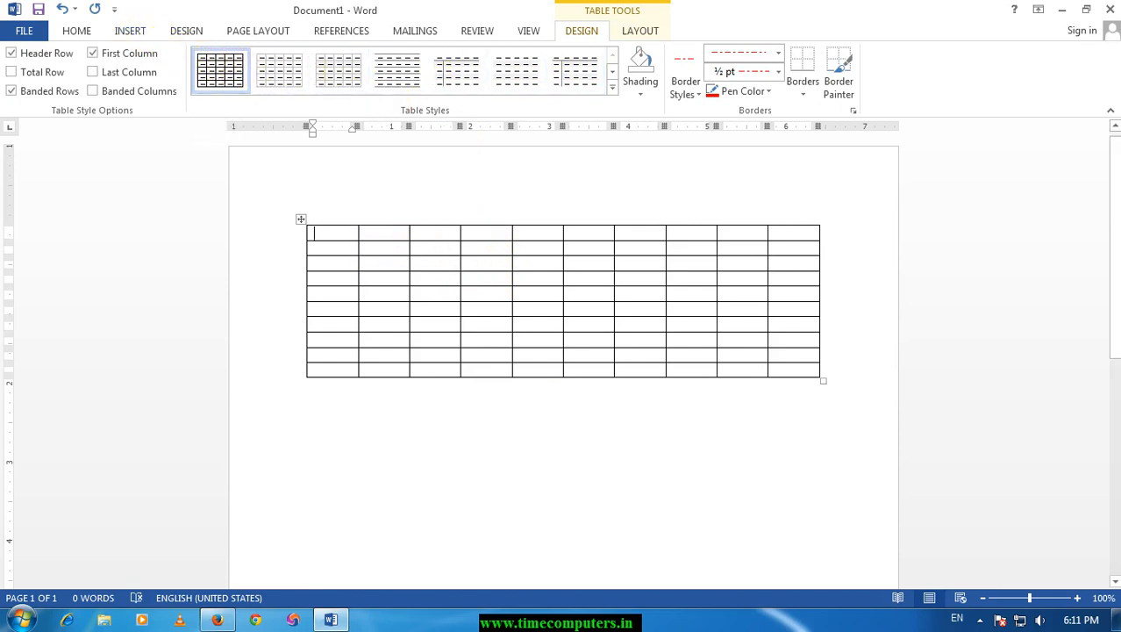
# Fill the first row with two names and TIME, and number the first column's cells below 1 to 4.
pyautogui.write('SYED')
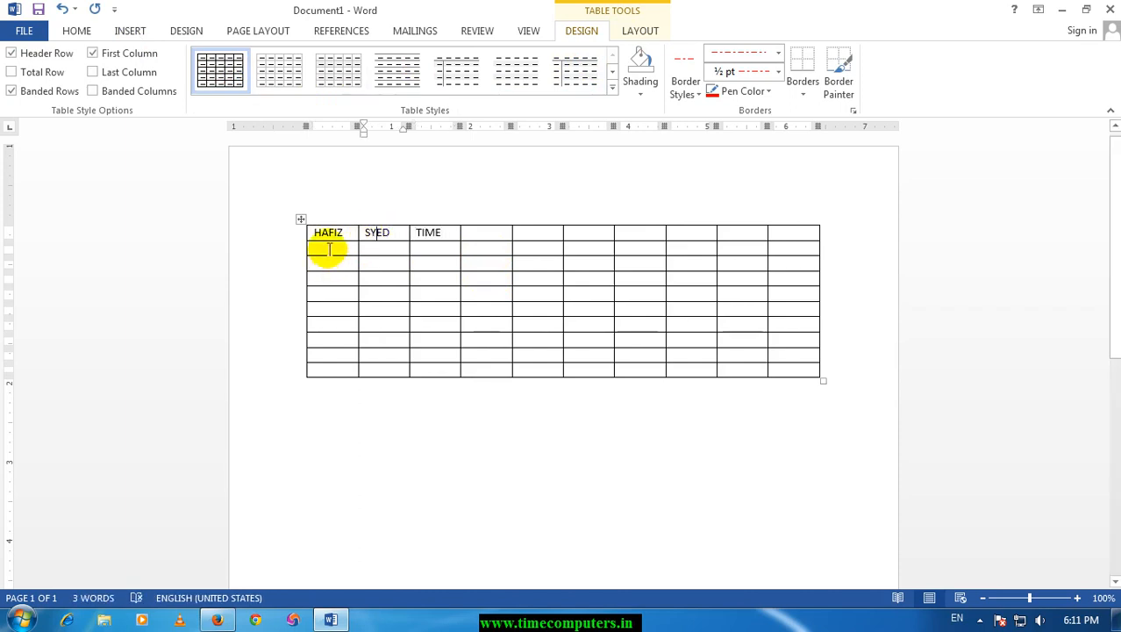
pyautogui.click(329, 250)
pyautogui.write('1')
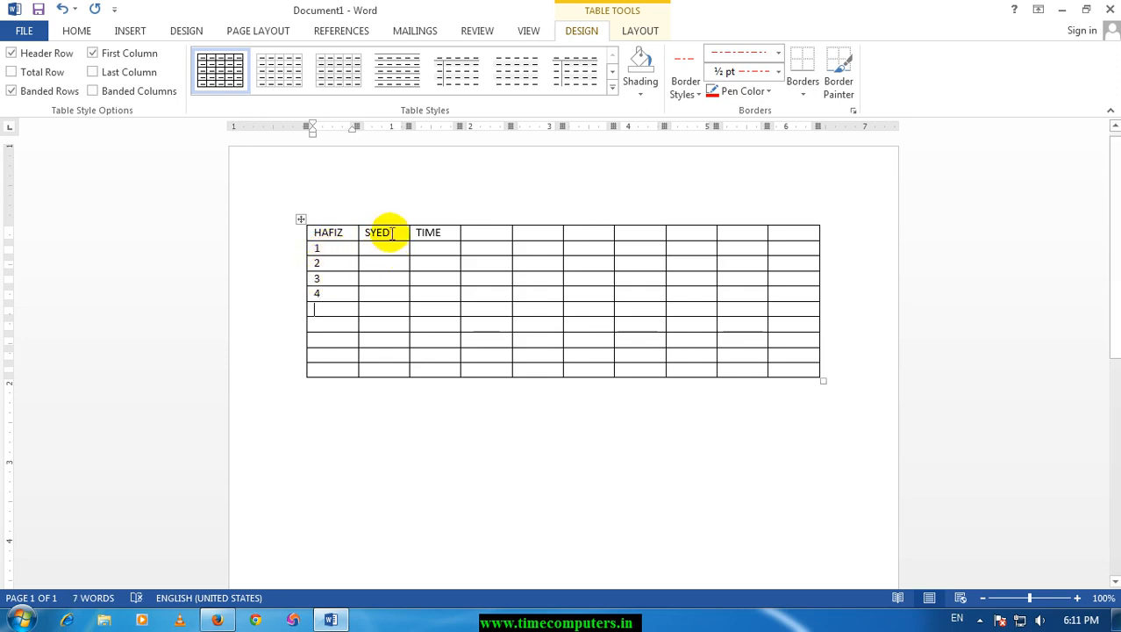
# Insert an empty row above the table's heading row.
pyautogui.click(406, 217)
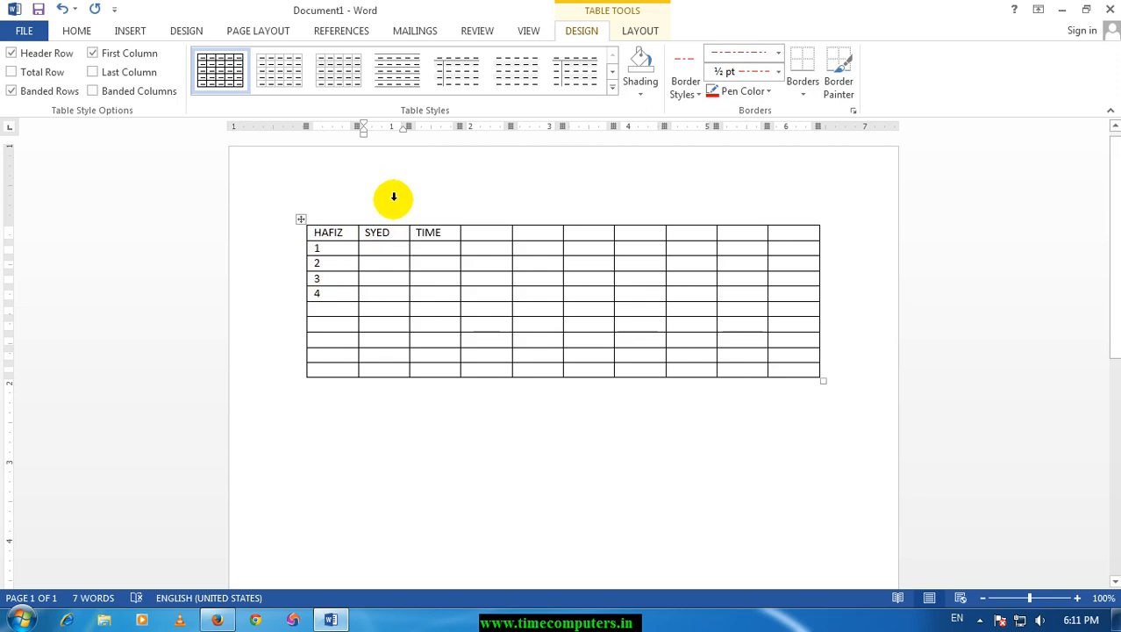
pyautogui.rightClick(398, 232)
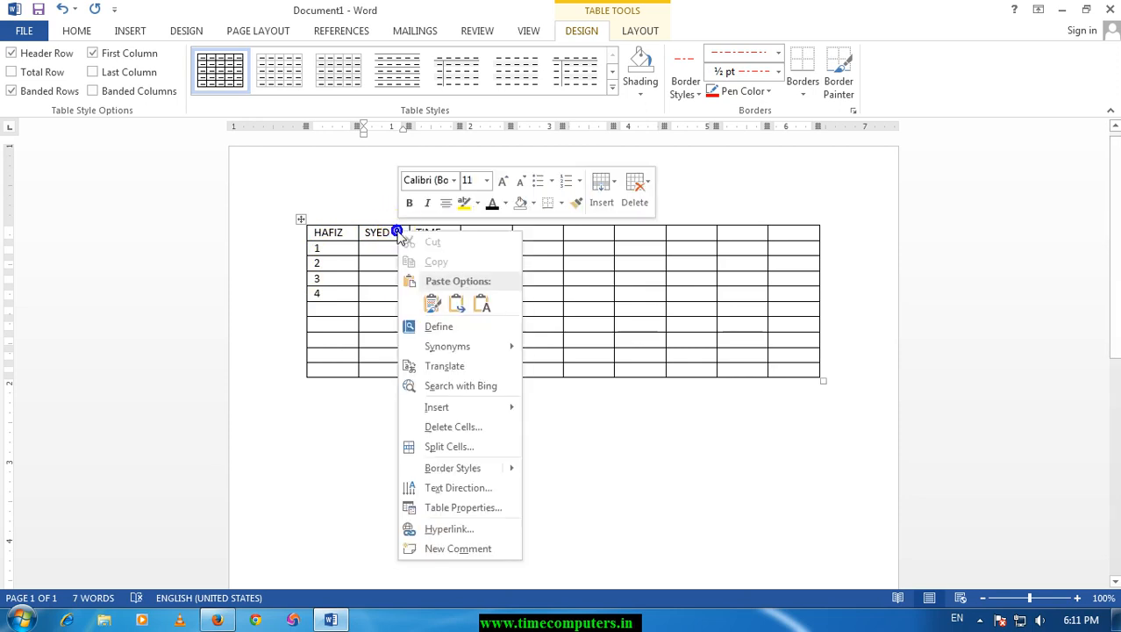
pyautogui.moveTo(464, 407)
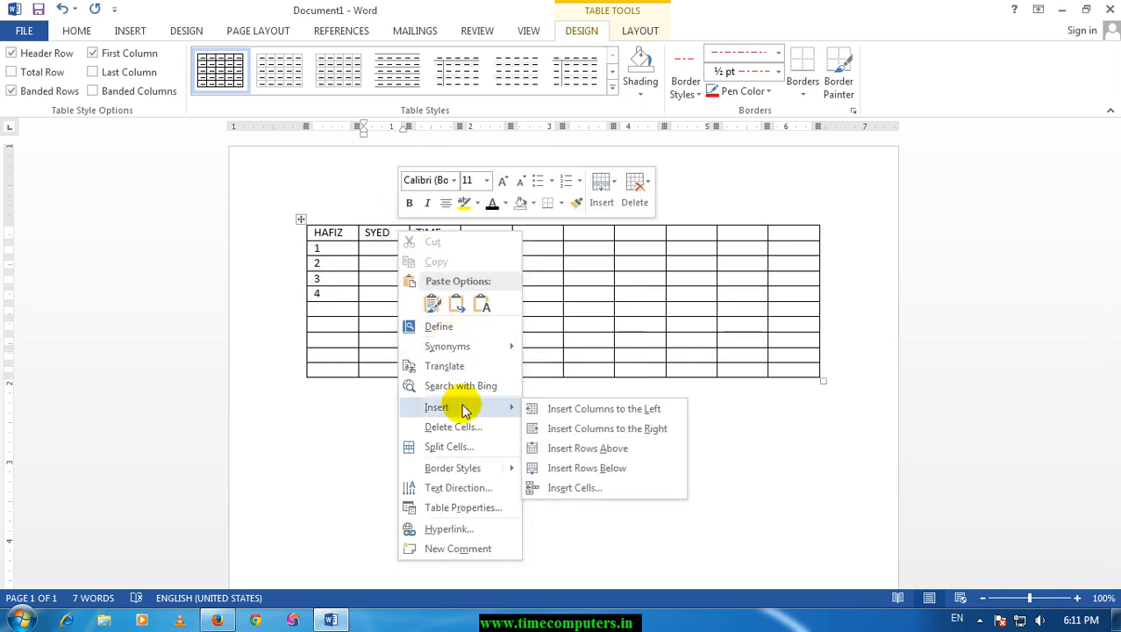
pyautogui.click(609, 452)
pyautogui.click(422, 237)
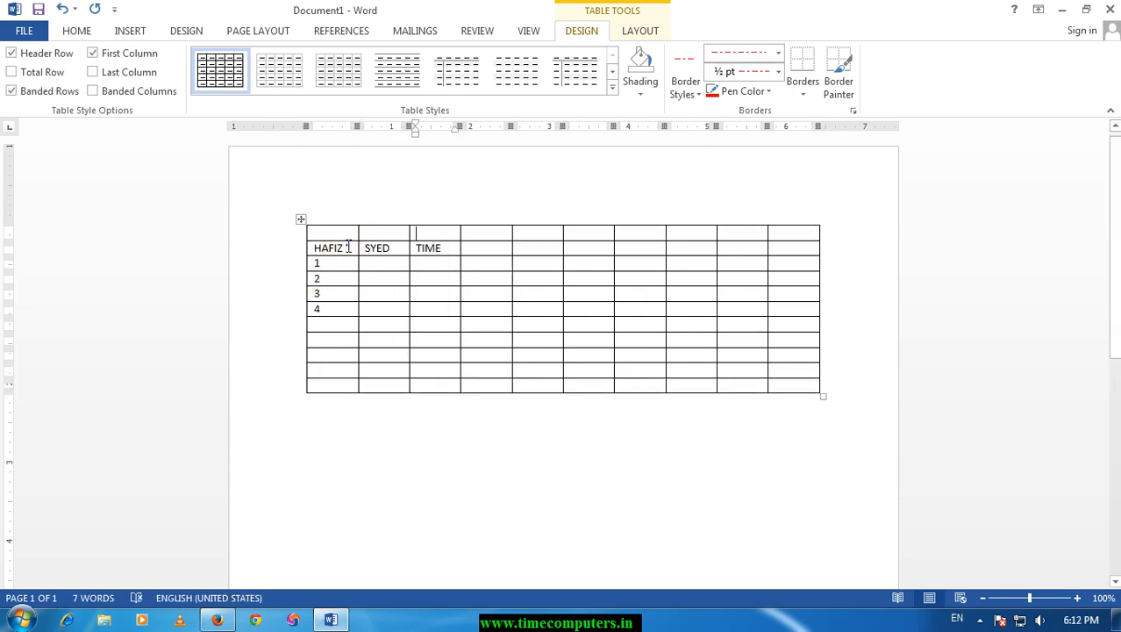
# Insert an empty row directly below the heading row, above the row numbered 1.
pyautogui.rightClick(348, 248)
pyautogui.moveTo(388, 421)
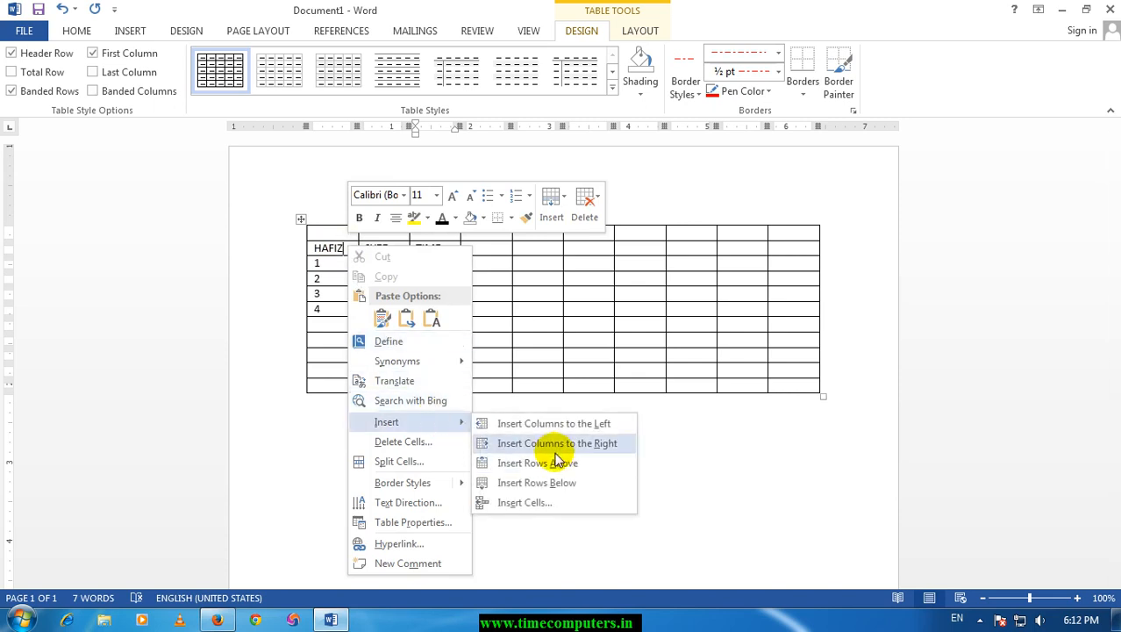
pyautogui.click(555, 481)
pyautogui.click(363, 262)
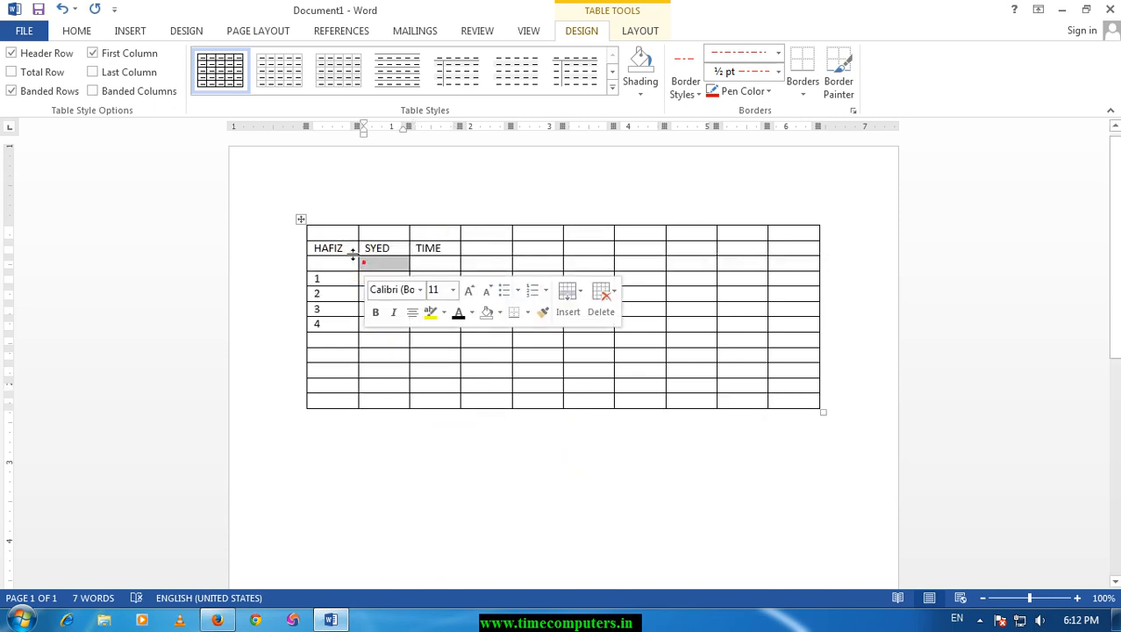
# Insert an empty column to the left of the column numbered 1 to 4.
pyautogui.click(345, 248)
pyautogui.click(353, 248)
pyautogui.rightClick(344, 250)
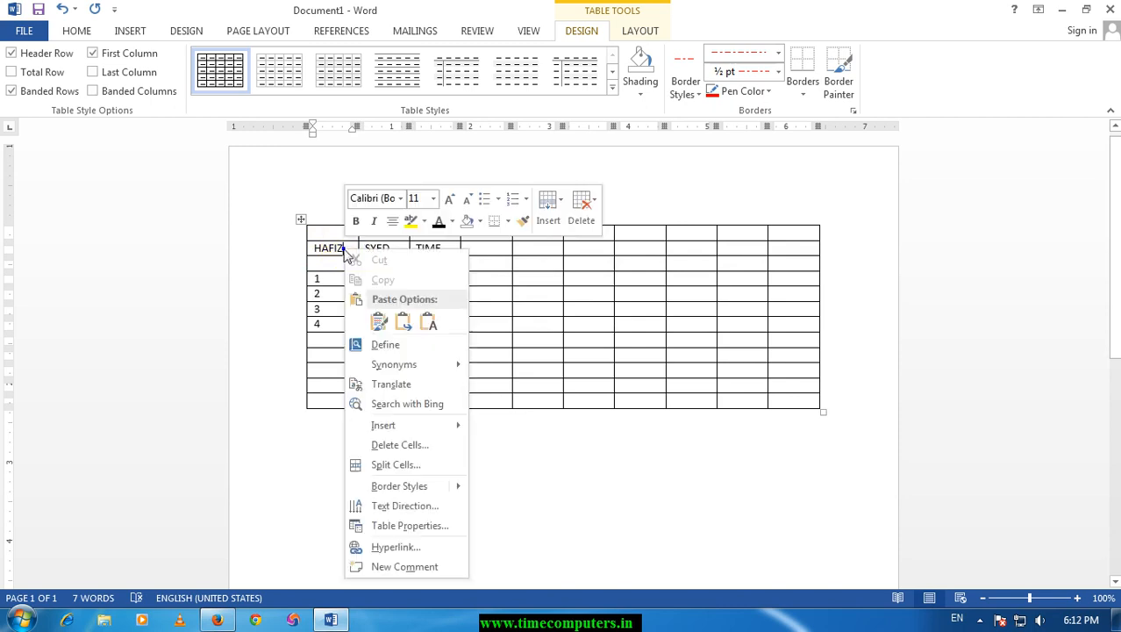
pyautogui.moveTo(465, 426)
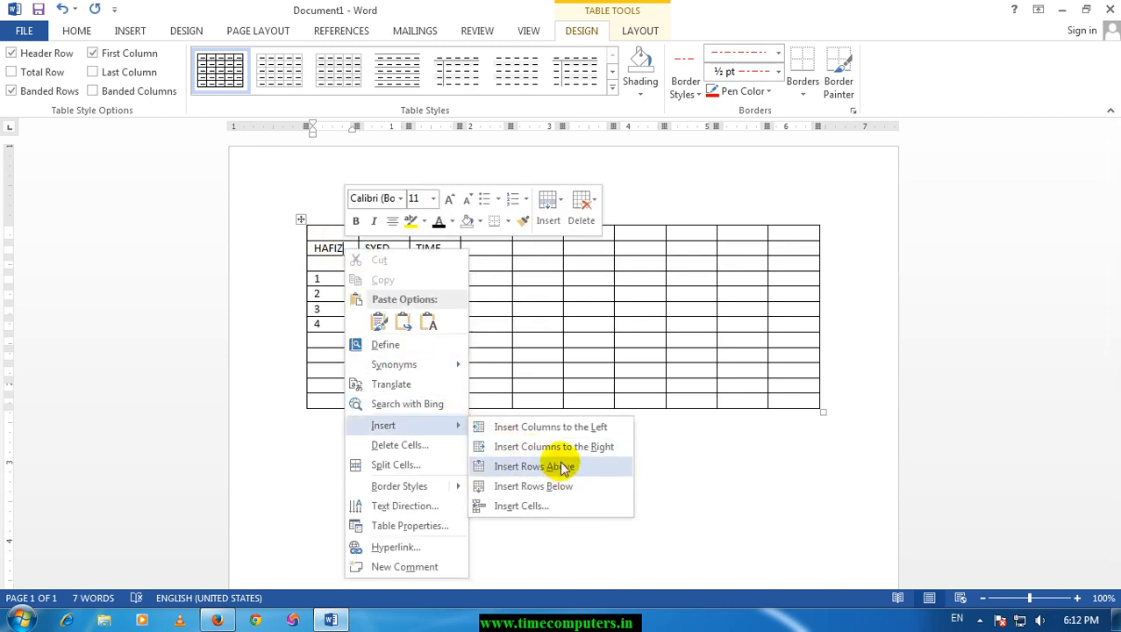
pyautogui.click(559, 428)
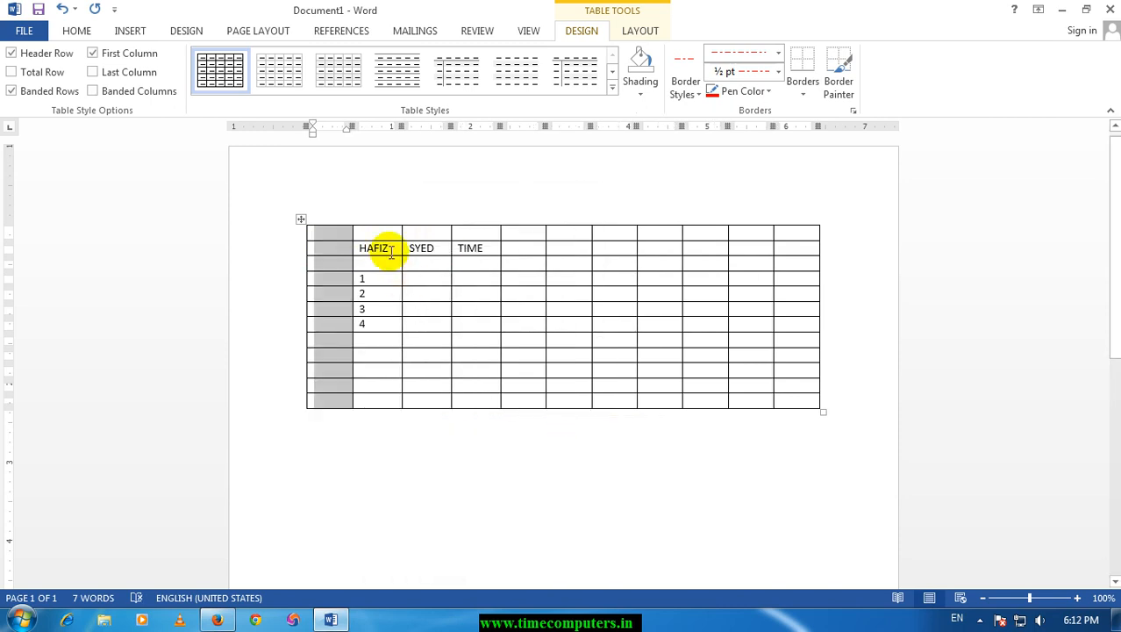
# Insert an empty column to the right of the column numbered 1 to 4.
pyautogui.click(389, 249)
pyautogui.rightClick(391, 249)
pyautogui.moveTo(505, 430)
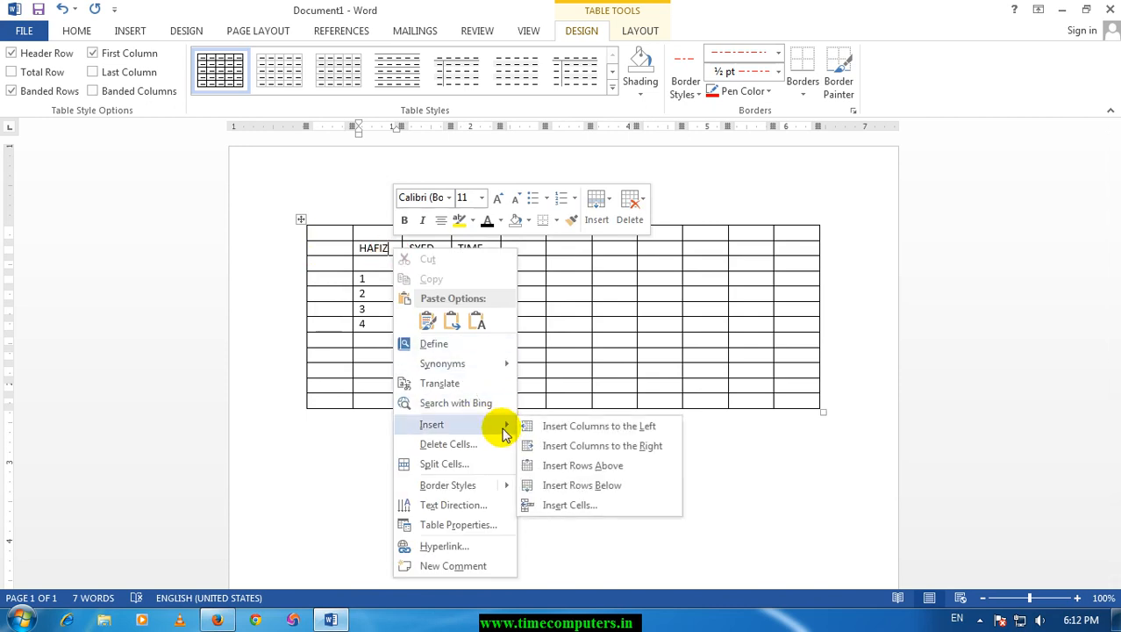
pyautogui.click(579, 443)
pyautogui.click(428, 261)
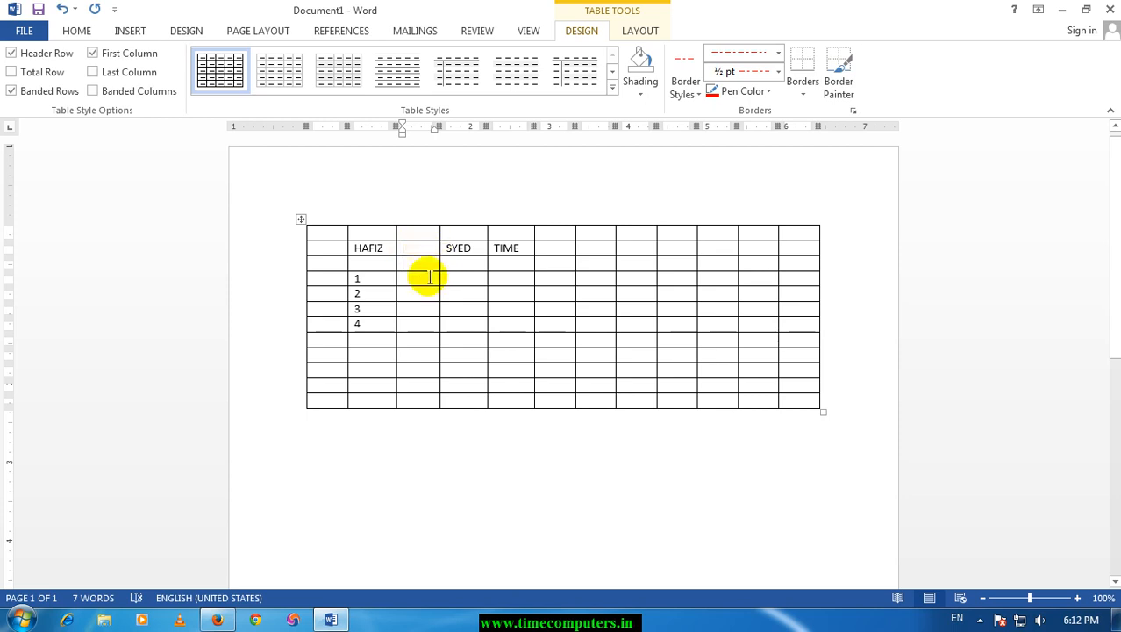
# Delete the entire empty first column of the table.
pyautogui.rightClick(327, 234)
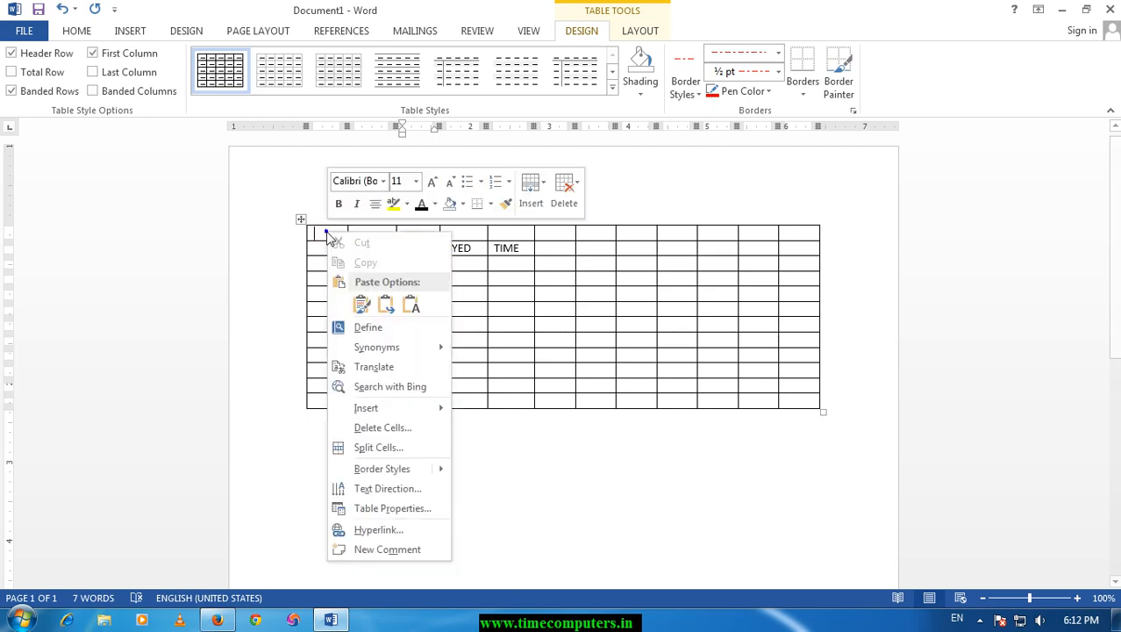
pyautogui.click(386, 427)
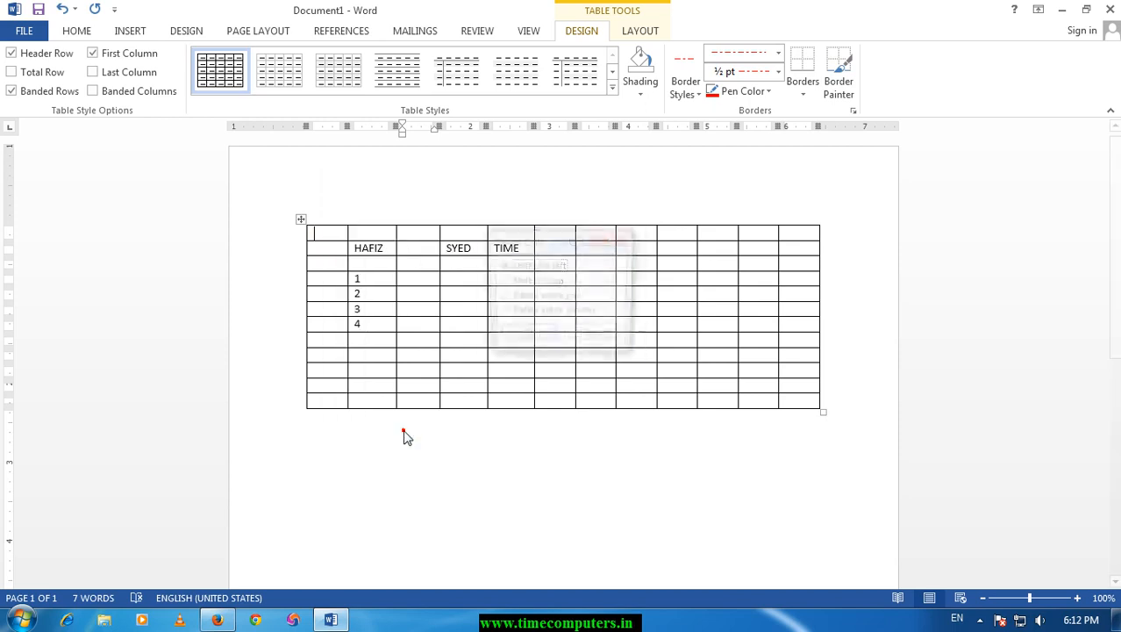
pyautogui.click(558, 313)
pyautogui.click(528, 339)
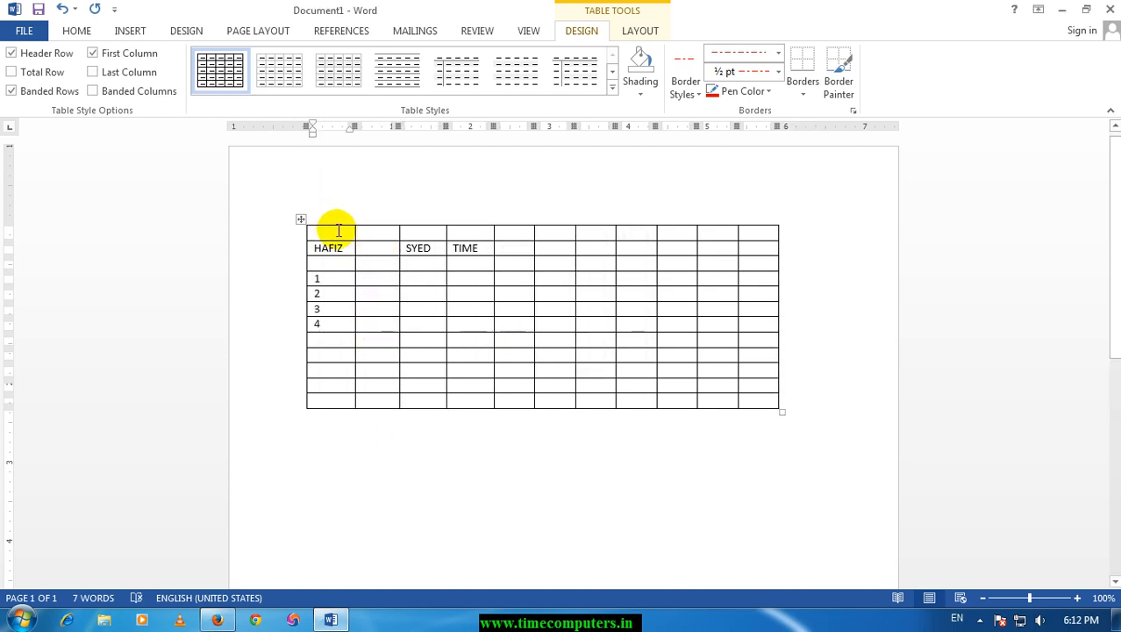
# Delete the entire empty row above the table's heading row.
pyautogui.rightClick(339, 230)
pyautogui.click(409, 433)
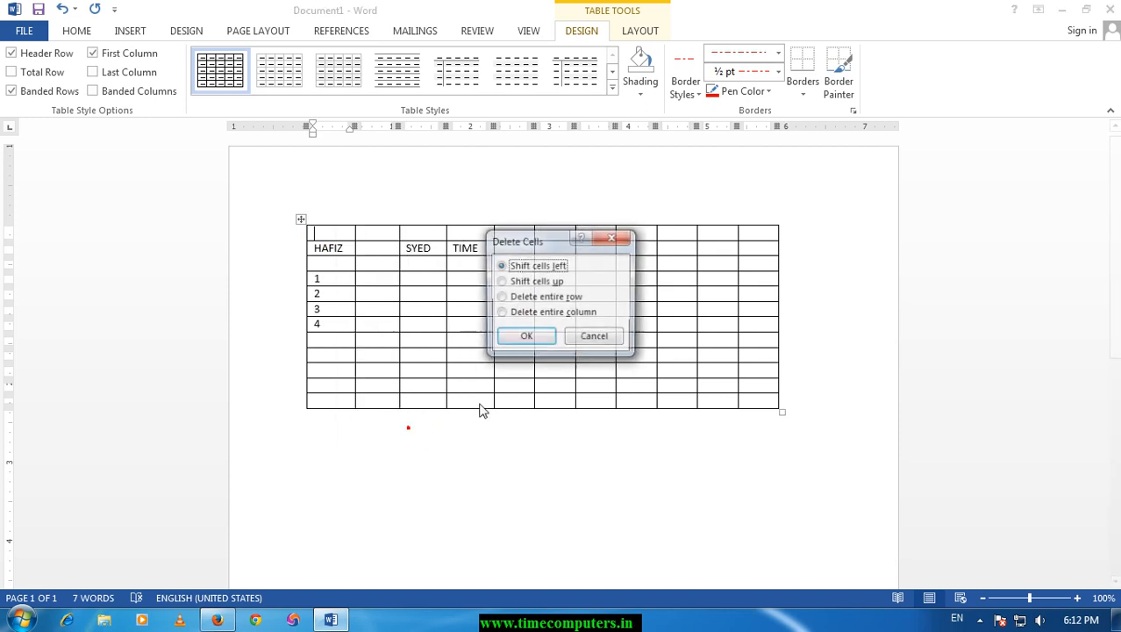
pyautogui.click(516, 296)
pyautogui.click(525, 339)
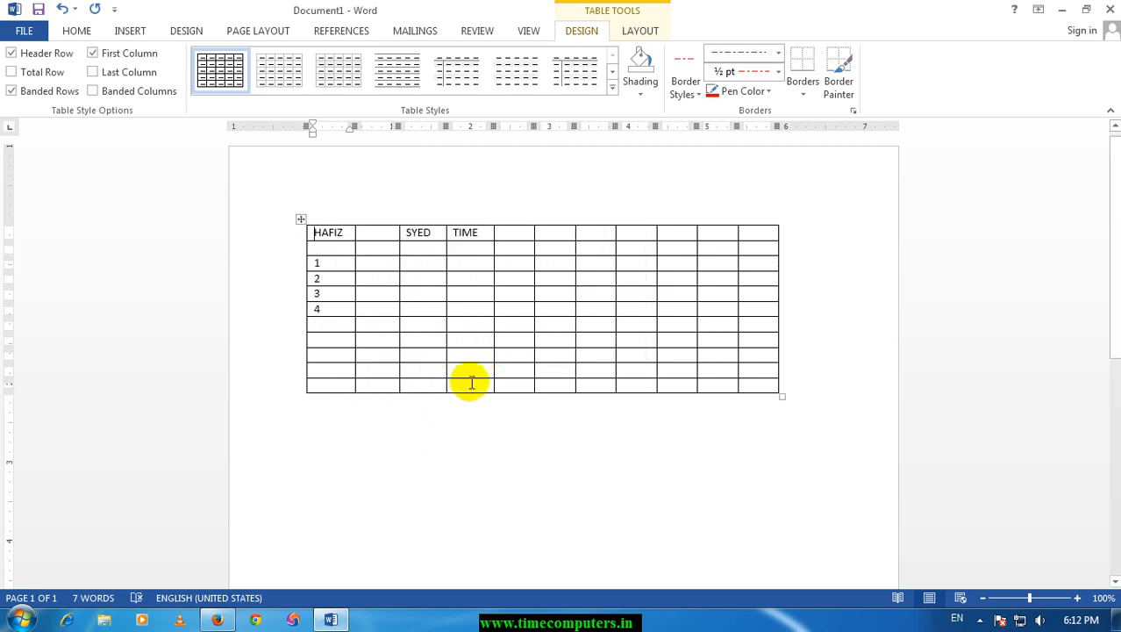
# Merge all cells of the table's bottom row into one cell.
pyautogui.moveTo(339, 386); pyautogui.dragTo(373, 386)
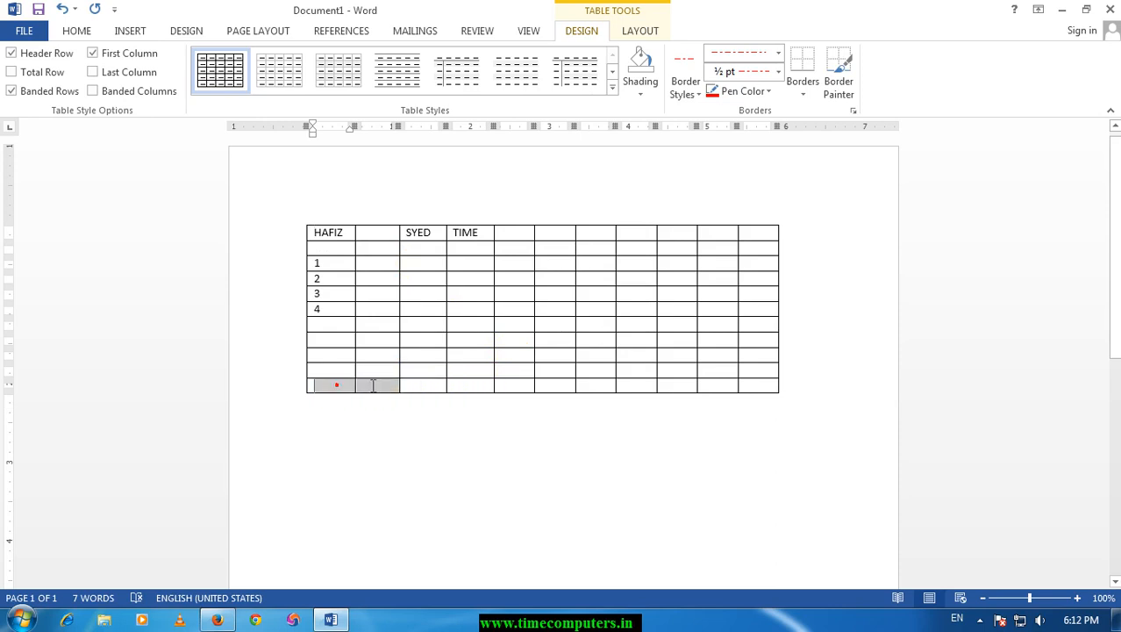
pyautogui.moveTo(508, 386); pyautogui.dragTo(740, 383)
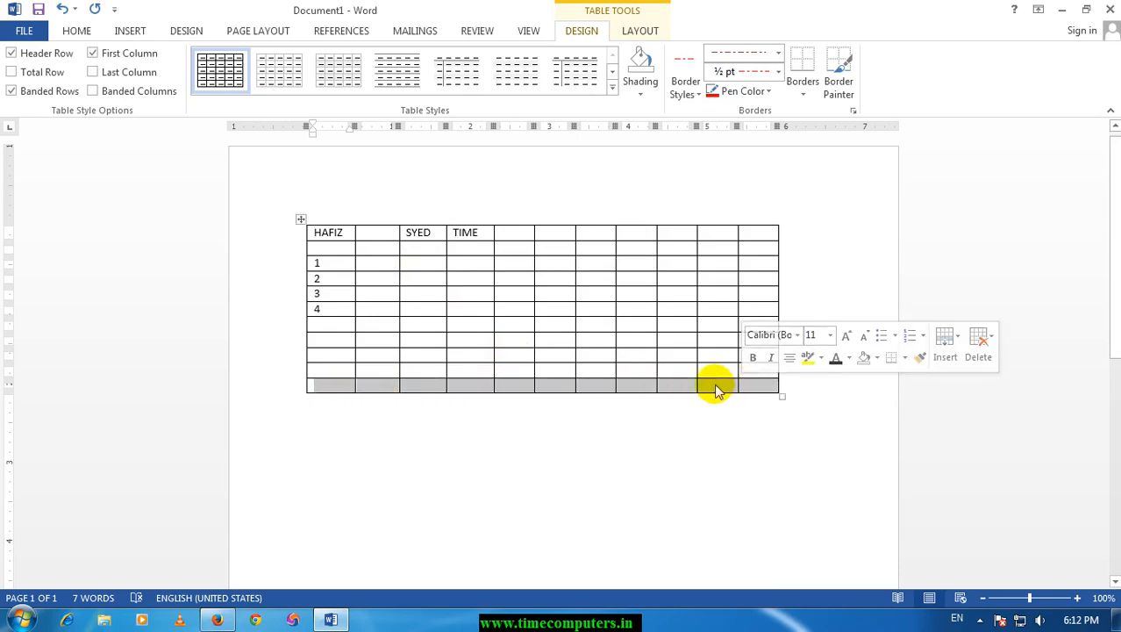
pyautogui.rightClick(716, 387)
pyautogui.click(785, 290)
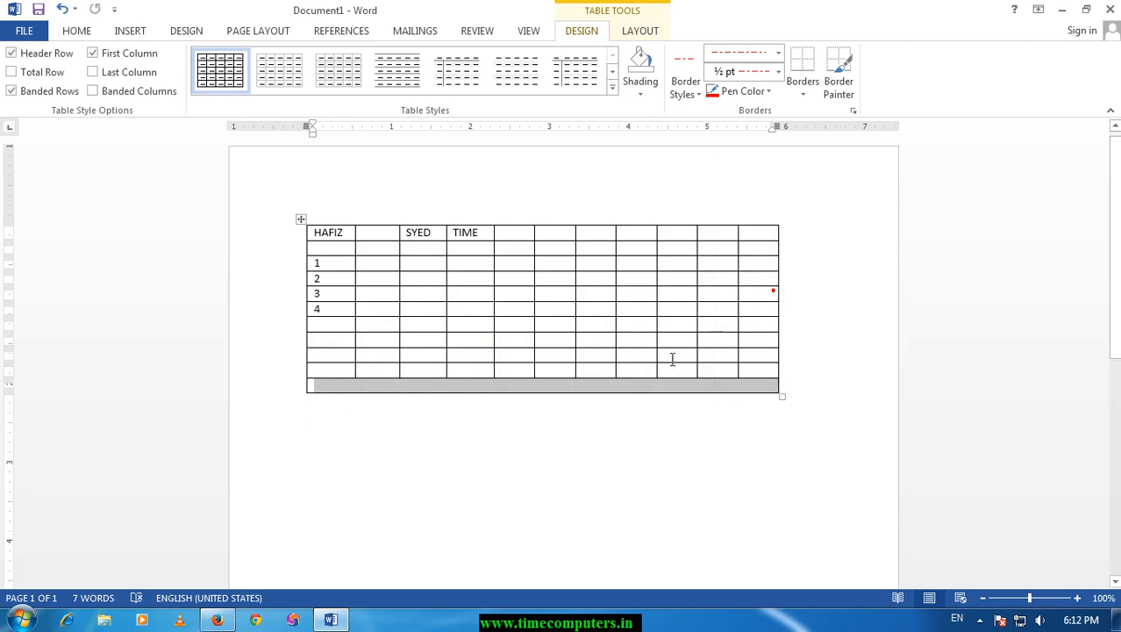
# Enlarge the heading row's height to about 0.31 inches by moving its lower border down.
pyautogui.click(625, 373)
pyautogui.click(724, 246)
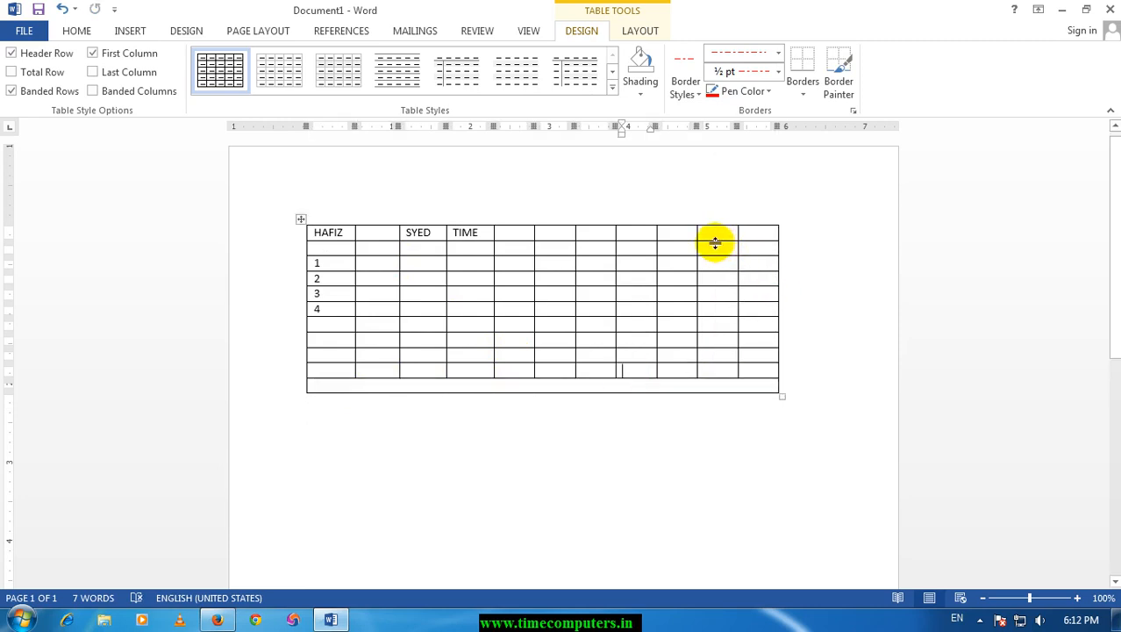
pyautogui.moveTo(715, 243)
pyautogui.mouseDown()
pyautogui.moveTo(721, 279)
pyautogui.moveTo(715, 252)
pyautogui.mouseUp()
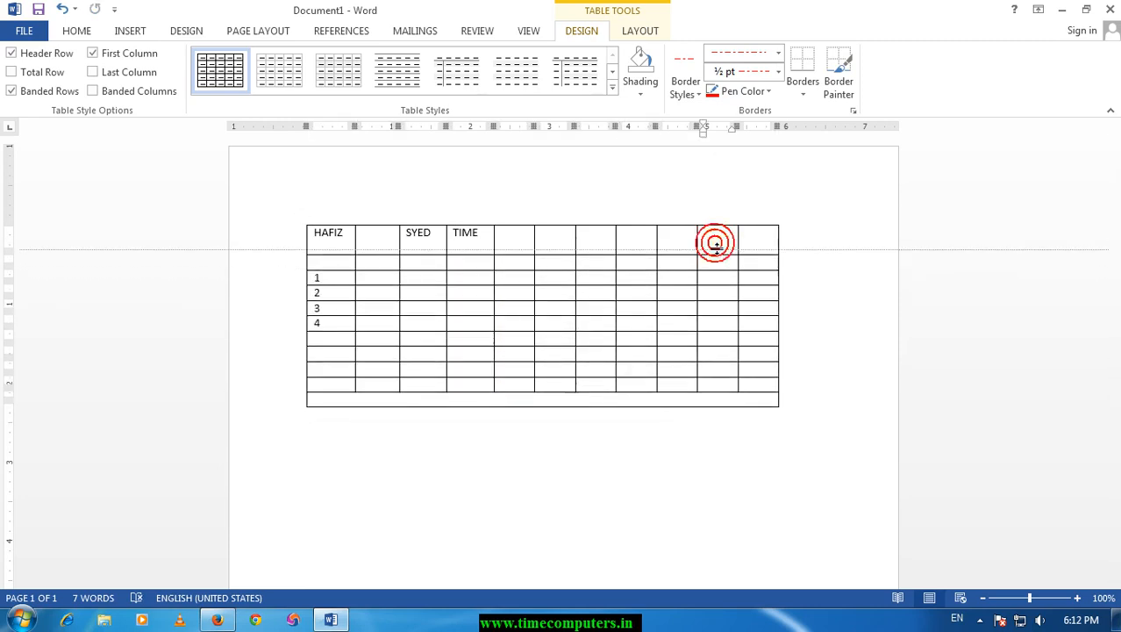
# Merge the five cells of the eighth column from the row numbered 1 to the row below 4.
pyautogui.moveTo(633, 273); pyautogui.dragTo(637, 336)
pyautogui.rightClick(632, 292)
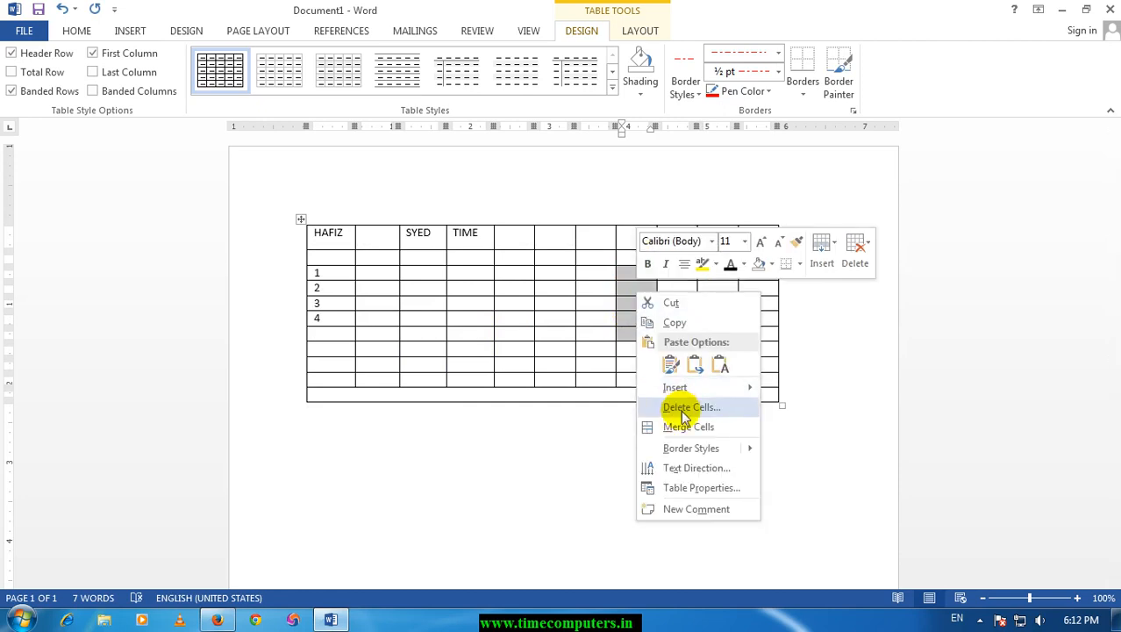
pyautogui.click(684, 426)
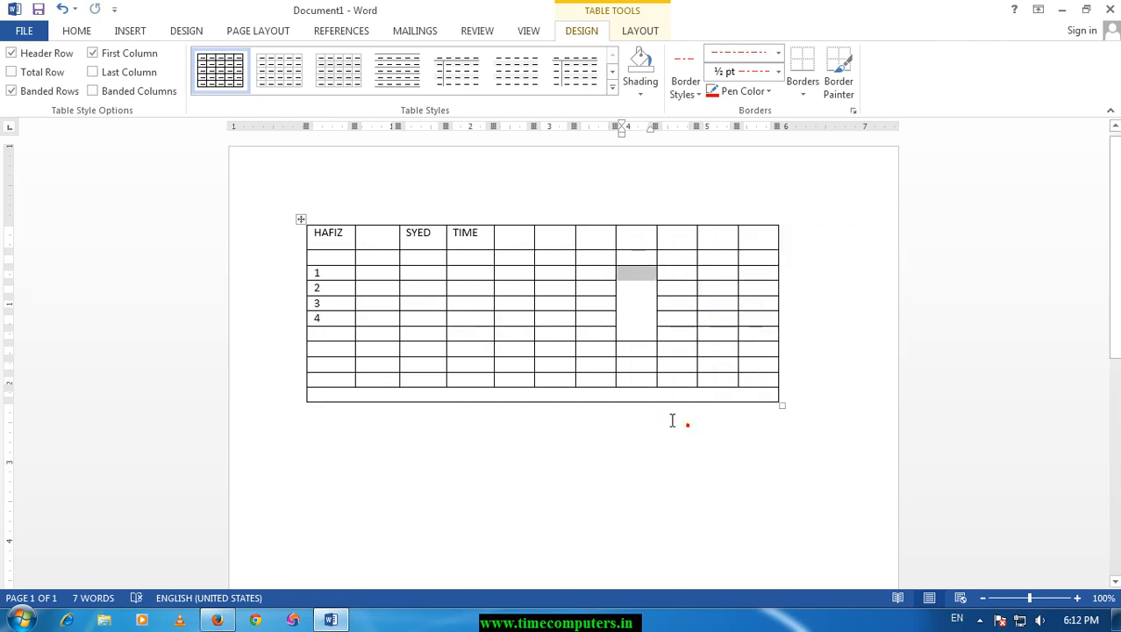
# Split the merged cell in the eighth column into 3 columns and 5 rows.
pyautogui.rightClick(628, 313)
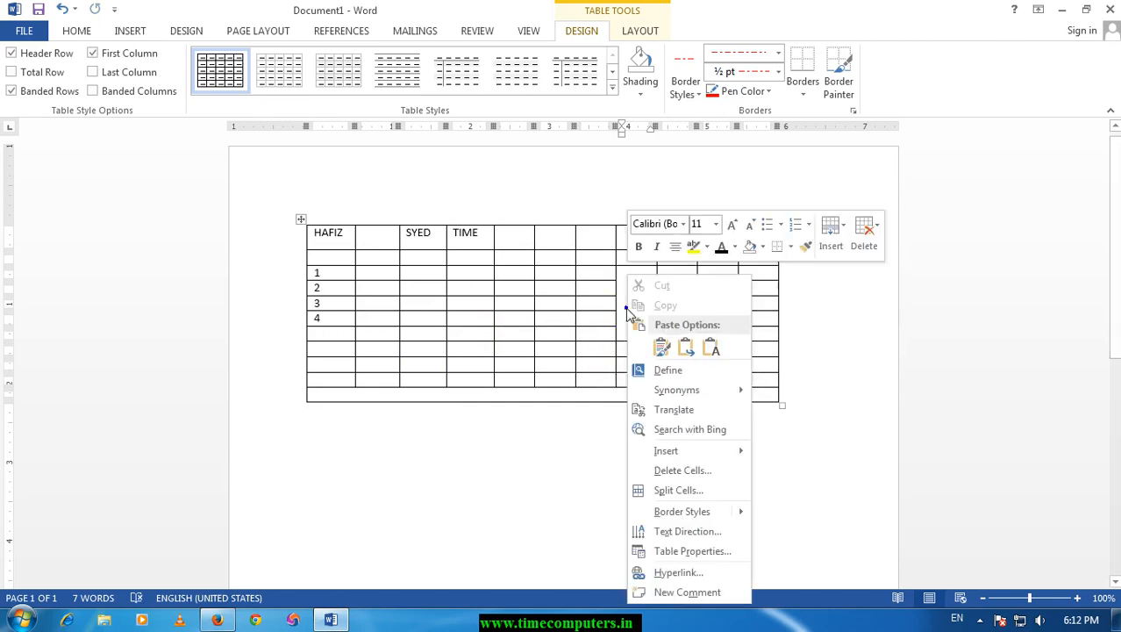
pyautogui.click(678, 493)
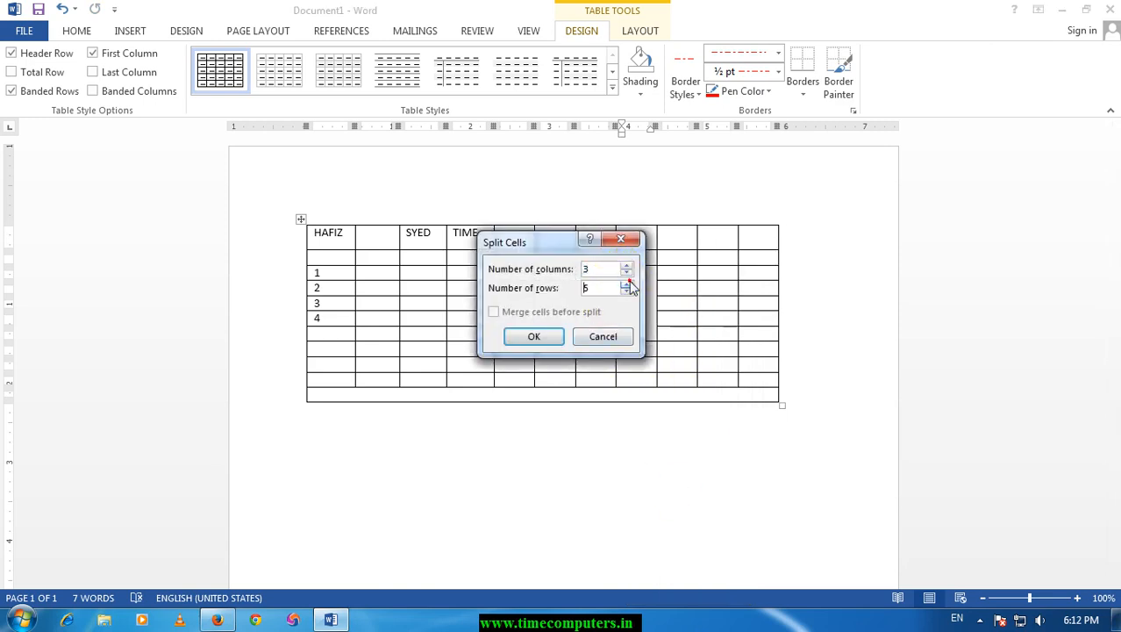
pyautogui.click(534, 336)
pyautogui.click(650, 307)
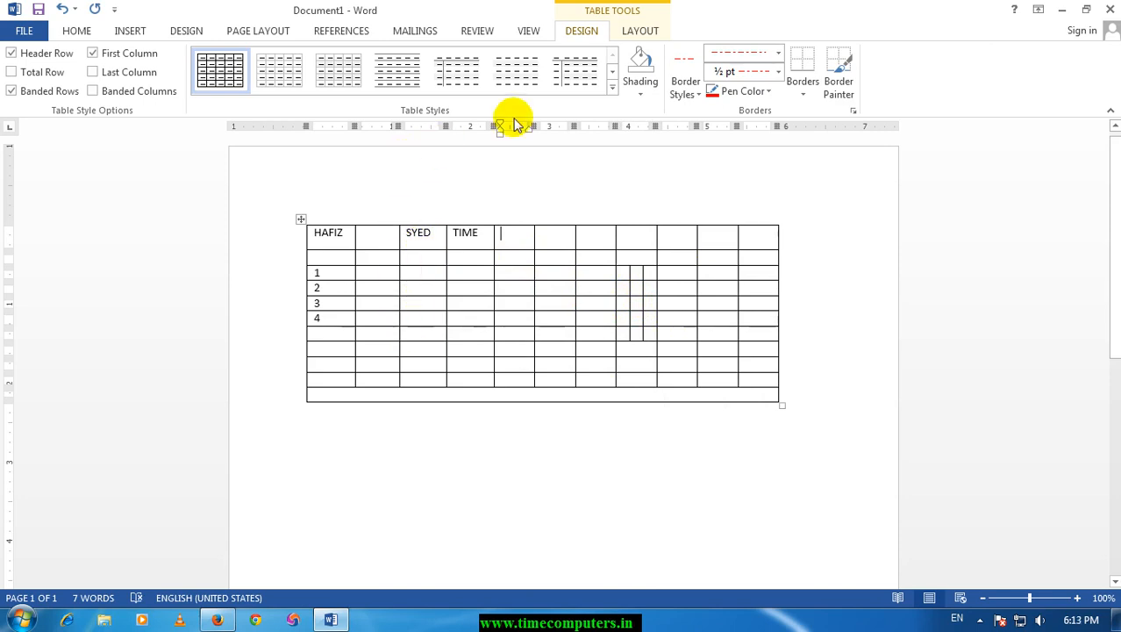
# Insert an empty row above the table's heading row using the table layout commands.
pyautogui.click(642, 32)
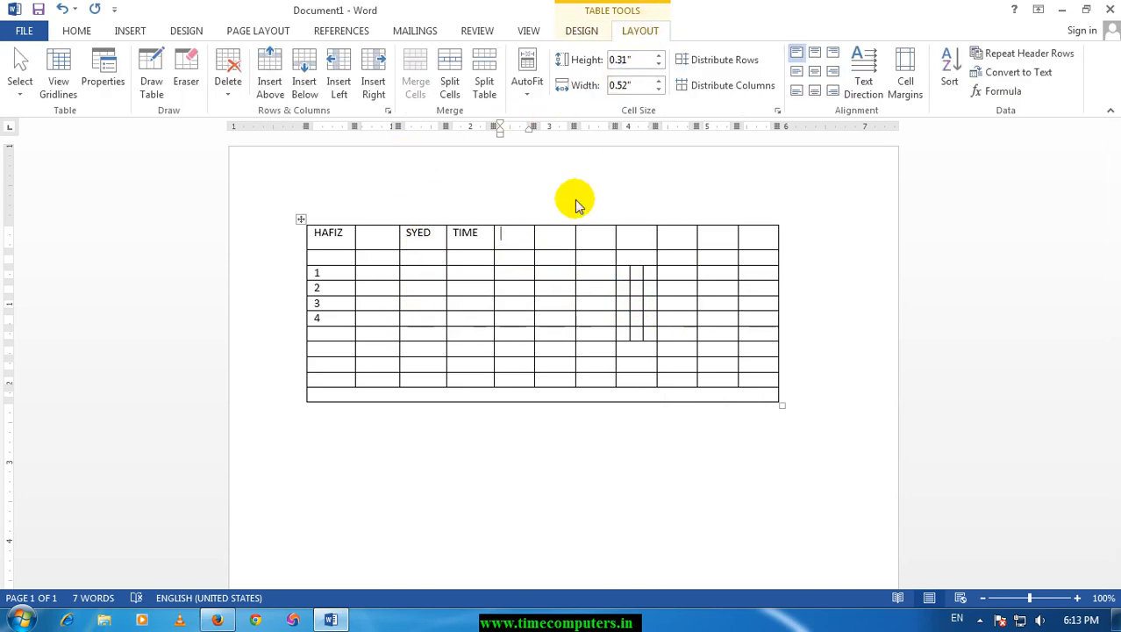
pyautogui.click(543, 233)
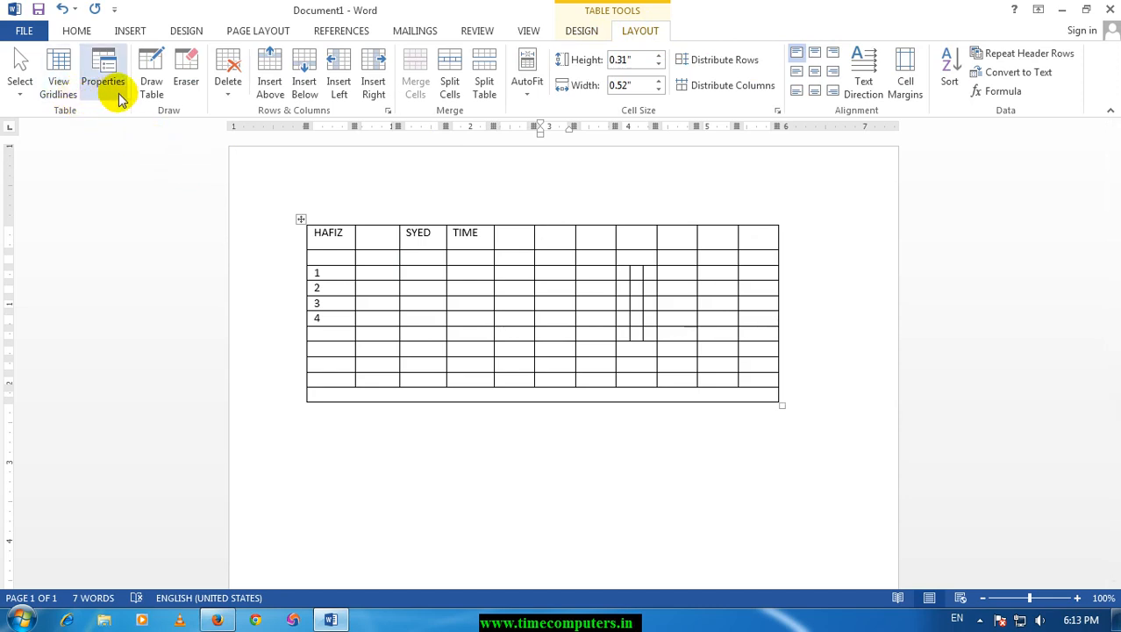
pyautogui.click(279, 97)
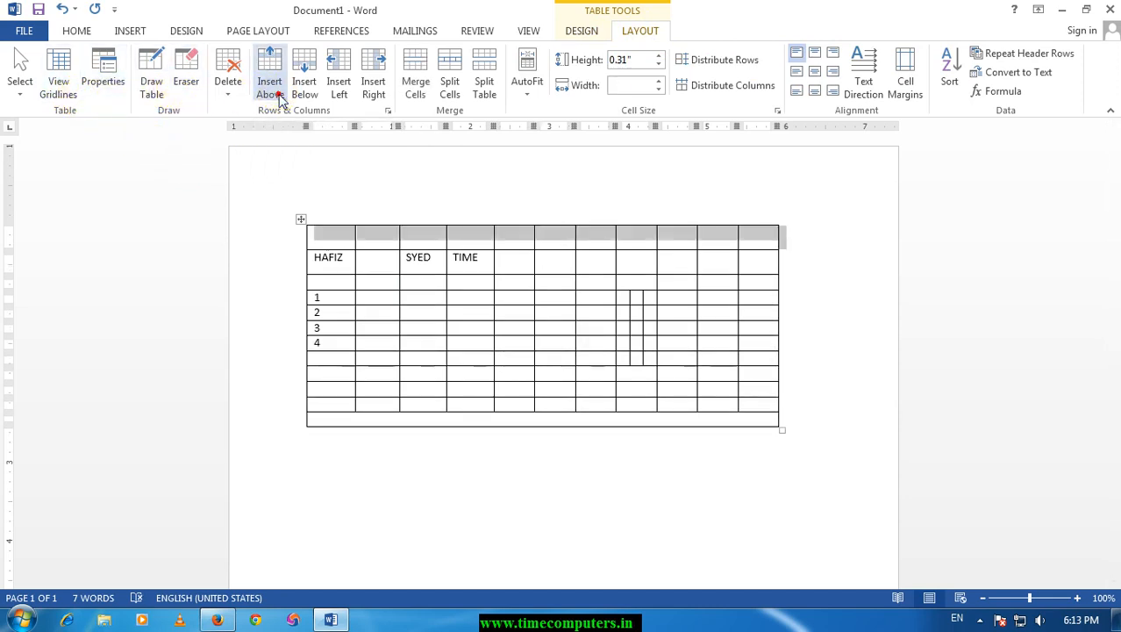
# Try inserting another row below the new top row and eleven columns to the left of the table.
pyautogui.click(311, 96)
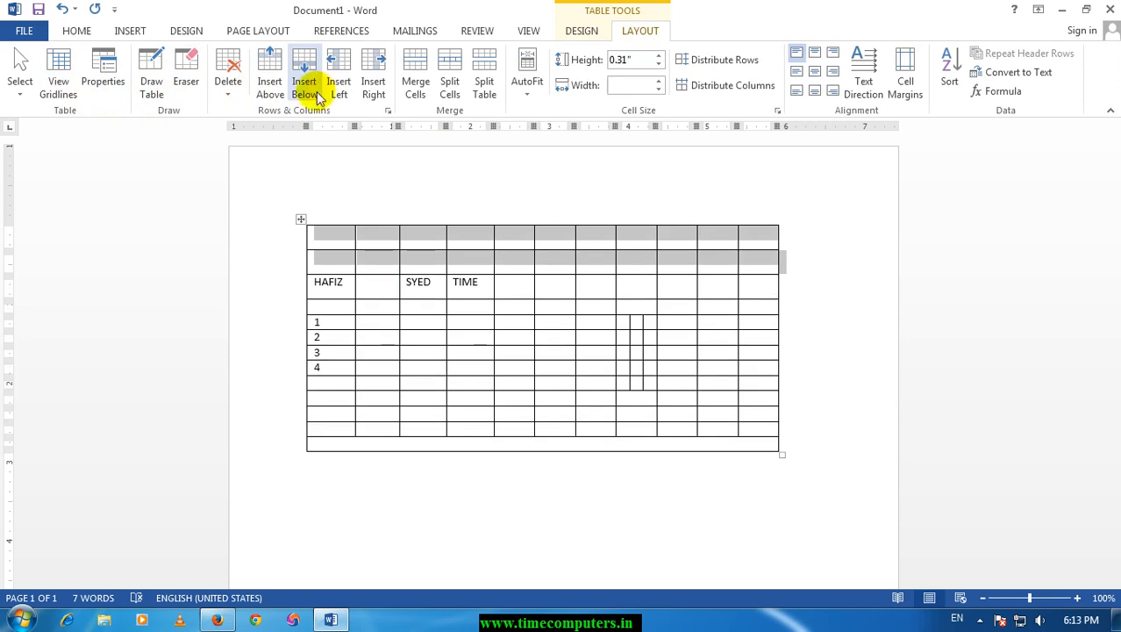
pyautogui.click(344, 84)
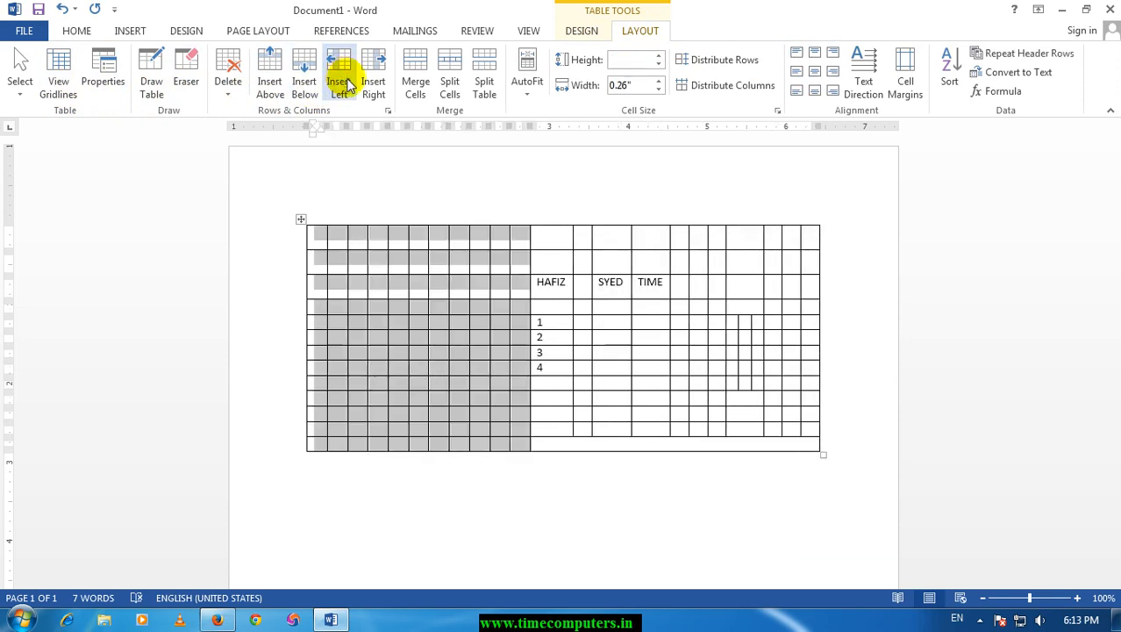
# Undo the insertion of the eleven left columns and of the second empty row.
pyautogui.click(585, 305)
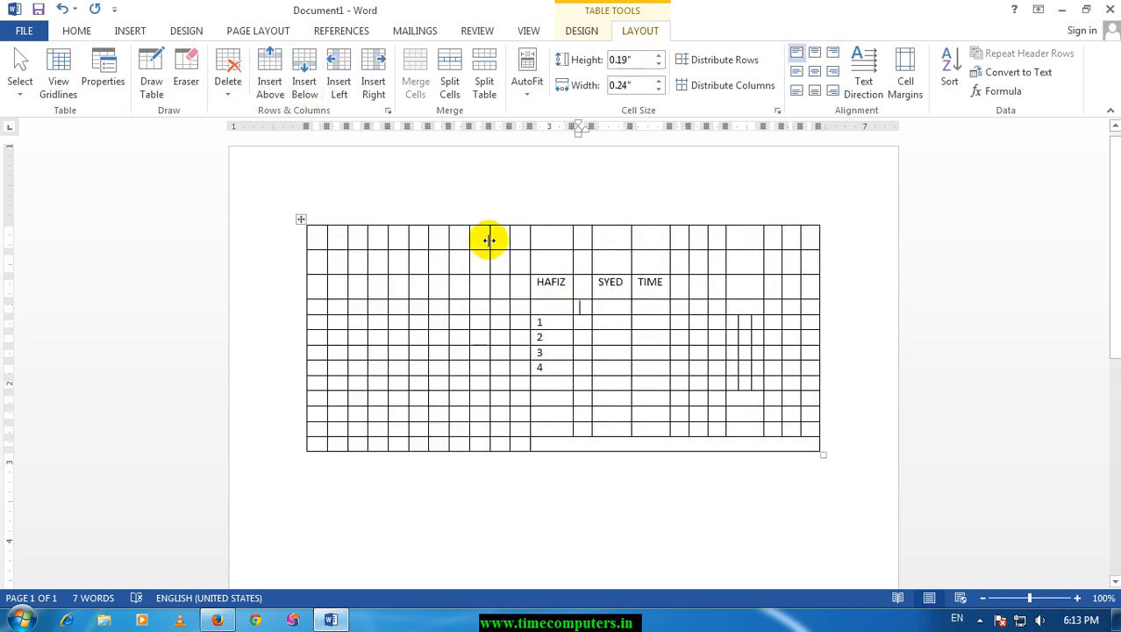
pyautogui.hotkey('ctrl', 'z')
pyautogui.hotkey('ctrl', 'z')
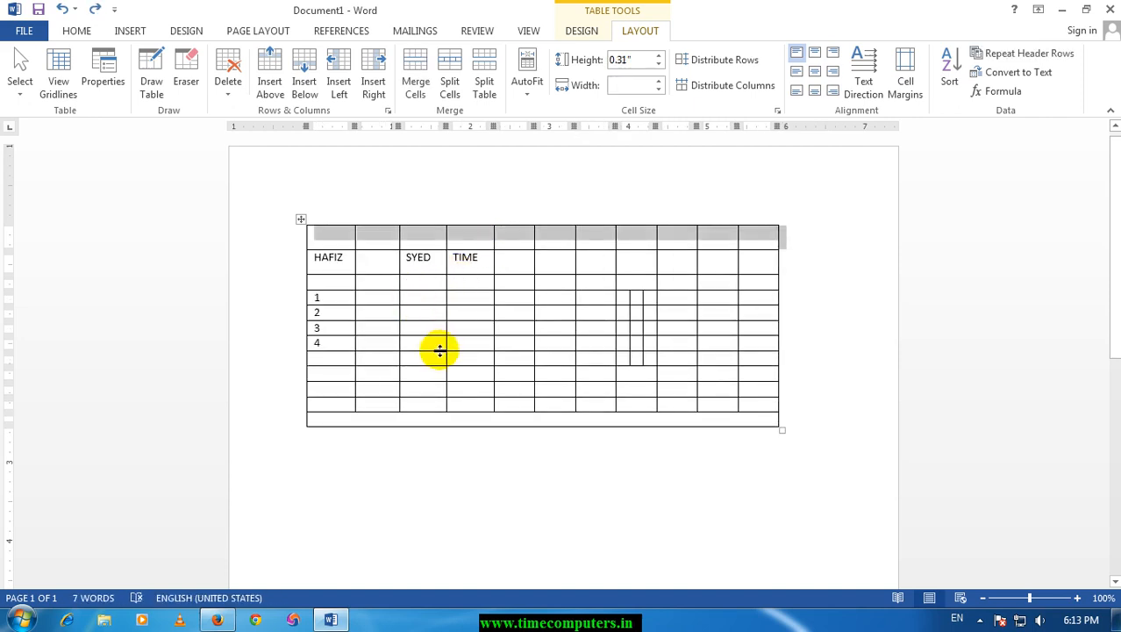
# Insert three columns to the right of the table's last three columns.
pyautogui.rightClick(439, 351)
pyautogui.click(705, 234)
pyautogui.moveTo(680, 237); pyautogui.dragTo(755, 402)
pyautogui.rightClick(720, 242)
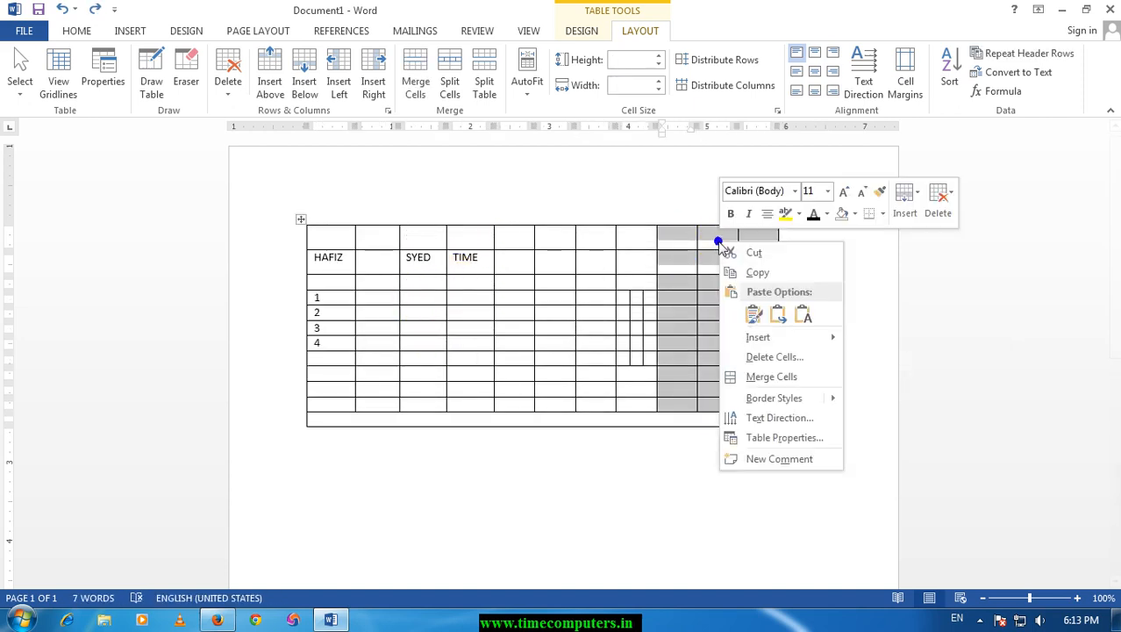
pyautogui.moveTo(770, 342)
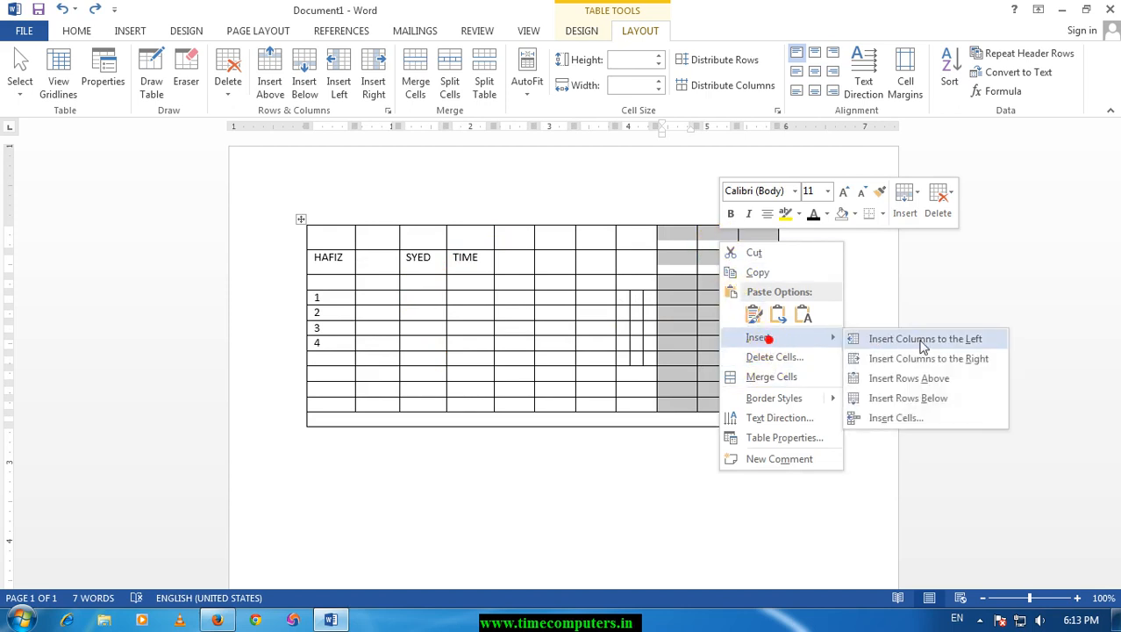
pyautogui.click(992, 356)
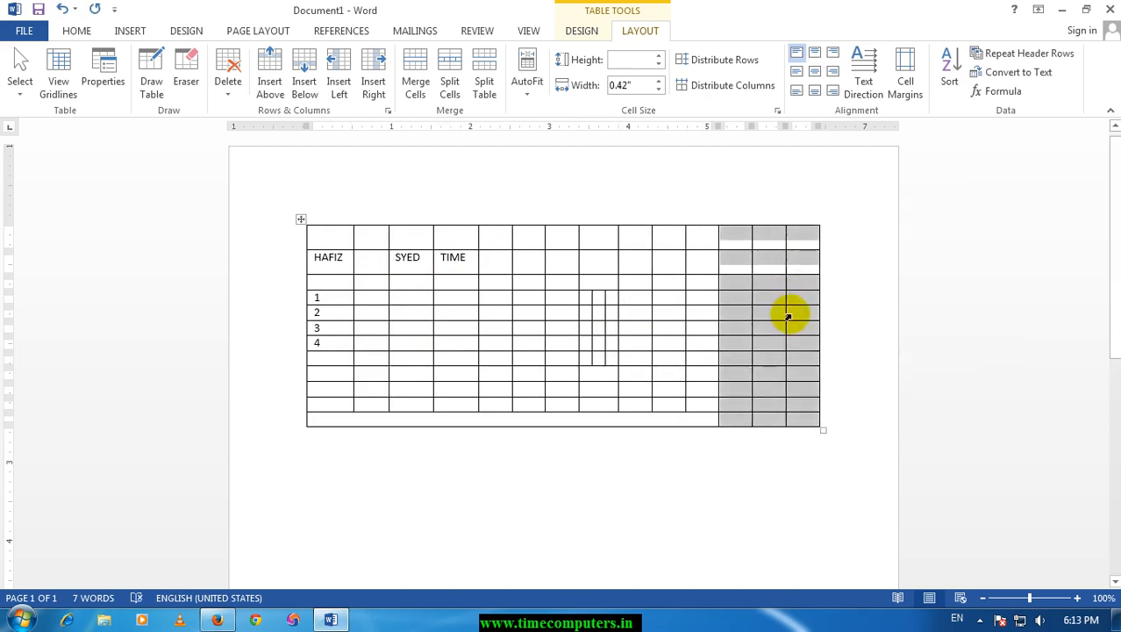
pyautogui.click(572, 279)
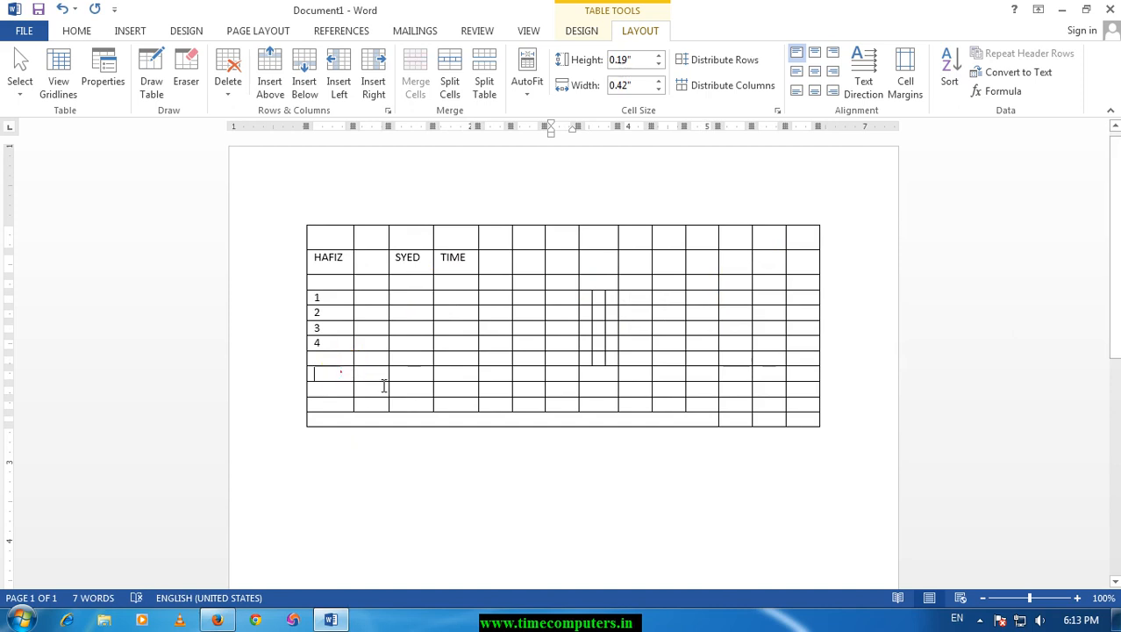
# Insert three rows below the three empty rows that lie just above the merged bottom row.
pyautogui.moveTo(384, 386); pyautogui.dragTo(576, 396)
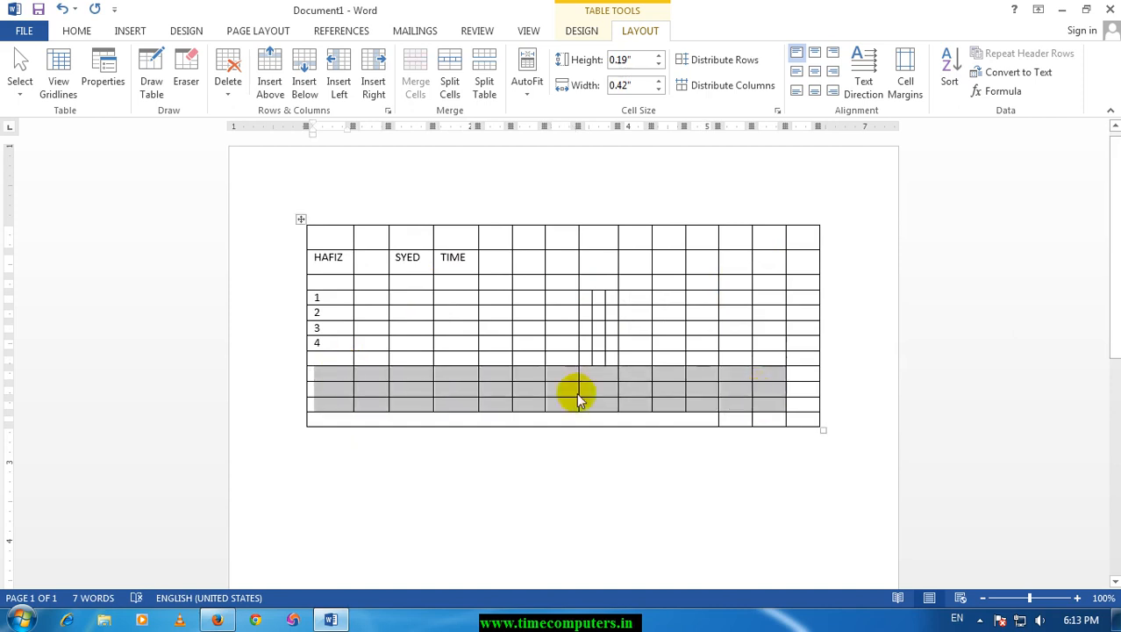
pyautogui.rightClick(487, 389)
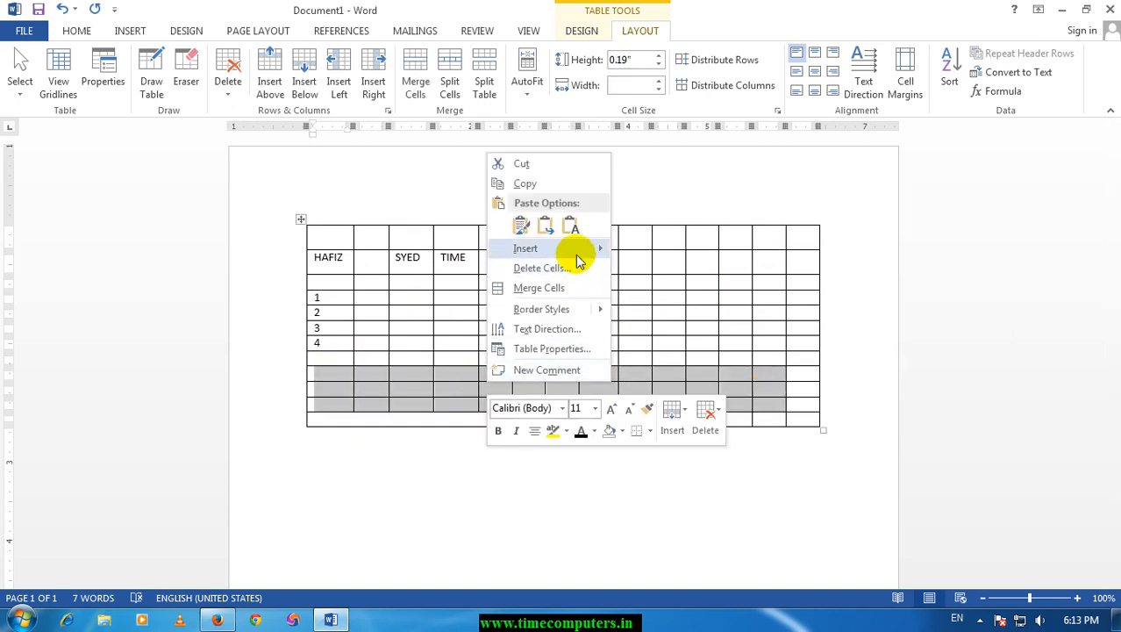
pyautogui.moveTo(577, 251)
pyautogui.click(707, 319)
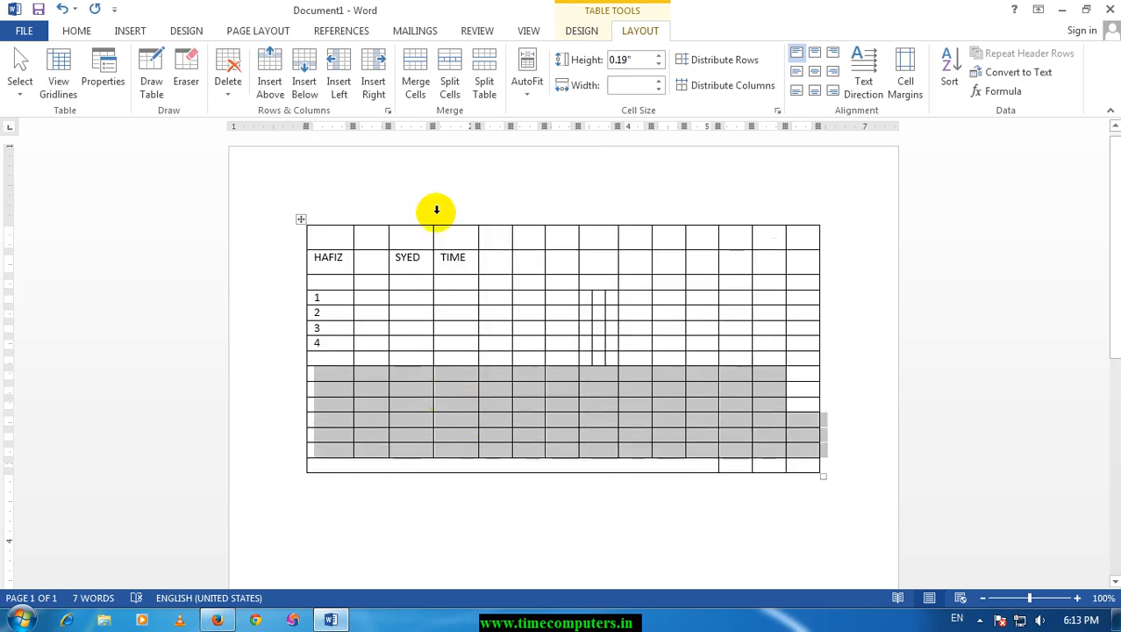
pyautogui.rightClick(431, 386)
pyautogui.click(403, 327)
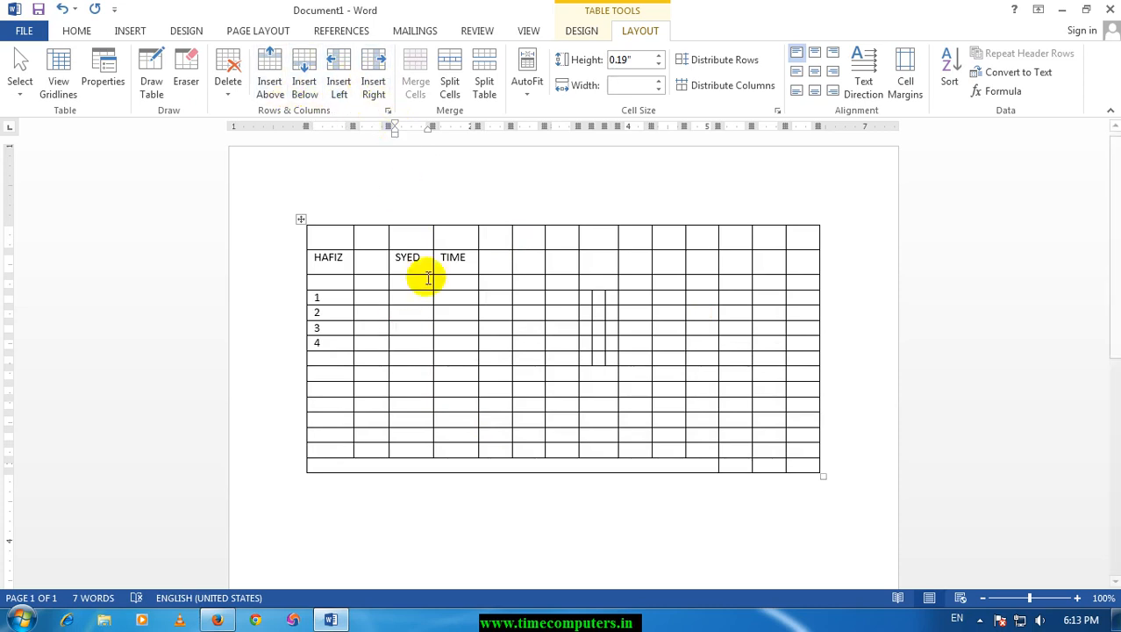
pyautogui.click(443, 328)
# Delete the bottom seven rows of the table, including the merged last row.
pyautogui.moveTo(340, 379); pyautogui.dragTo(806, 457)
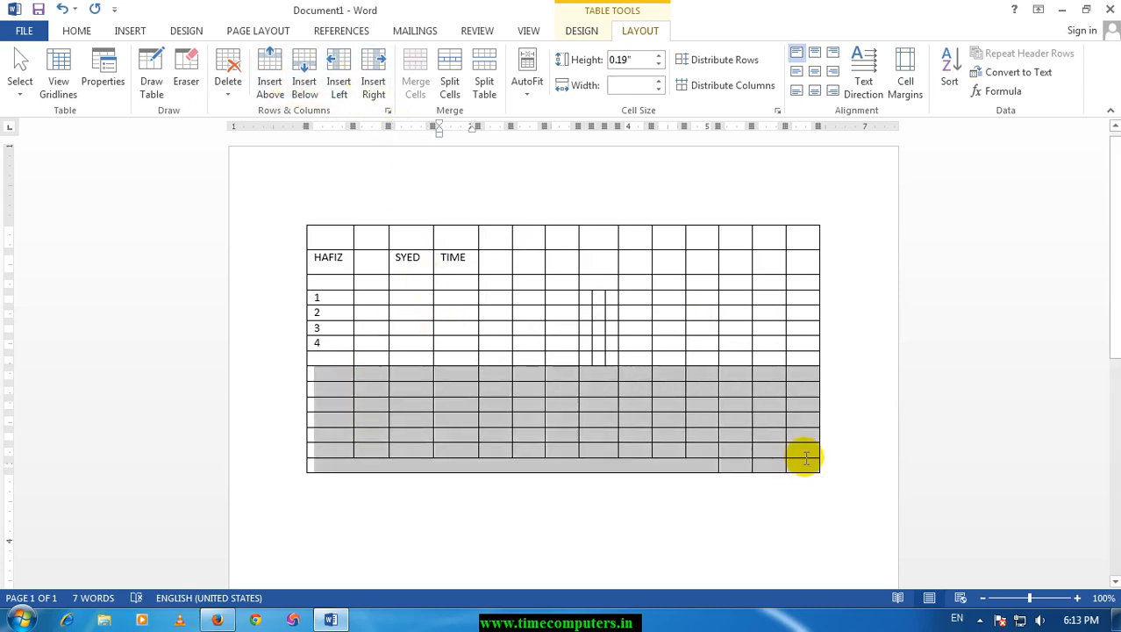
pyautogui.click(228, 80)
pyautogui.click(268, 154)
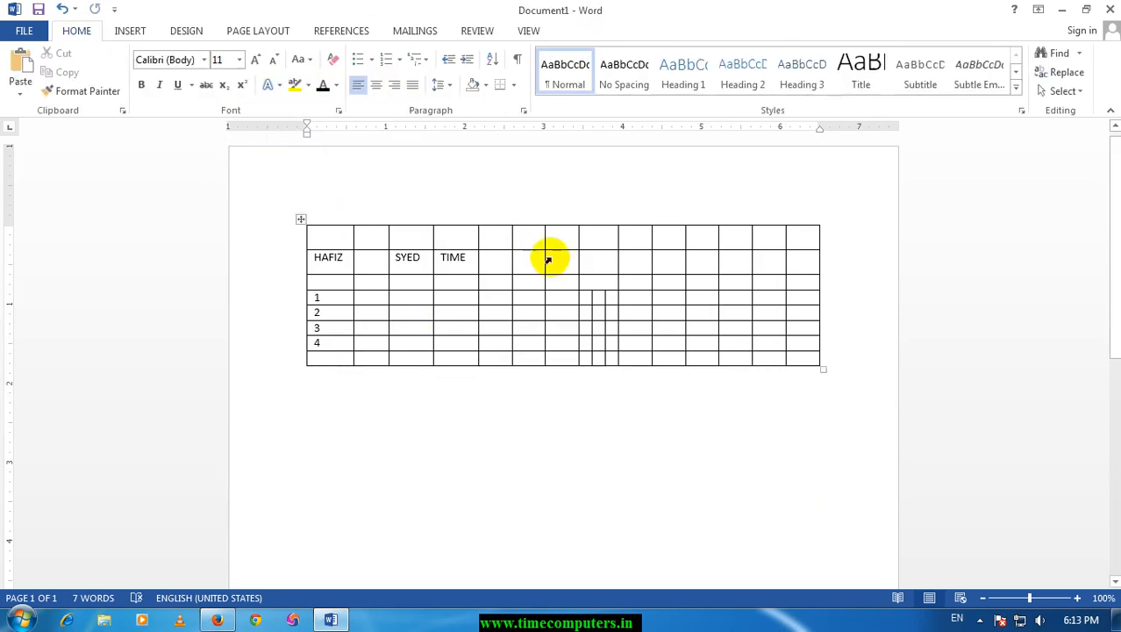
# Delete the last seven columns of the table, including the column with the split cells.
pyautogui.moveTo(593, 230); pyautogui.dragTo(784, 358)
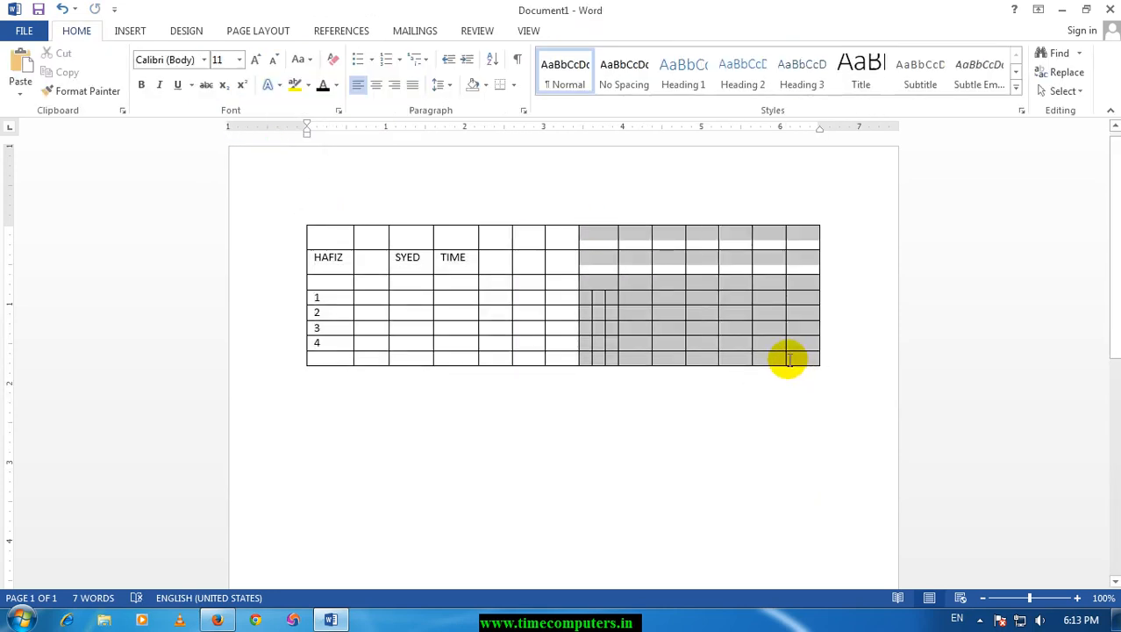
pyautogui.click(639, 31)
pyautogui.click(230, 88)
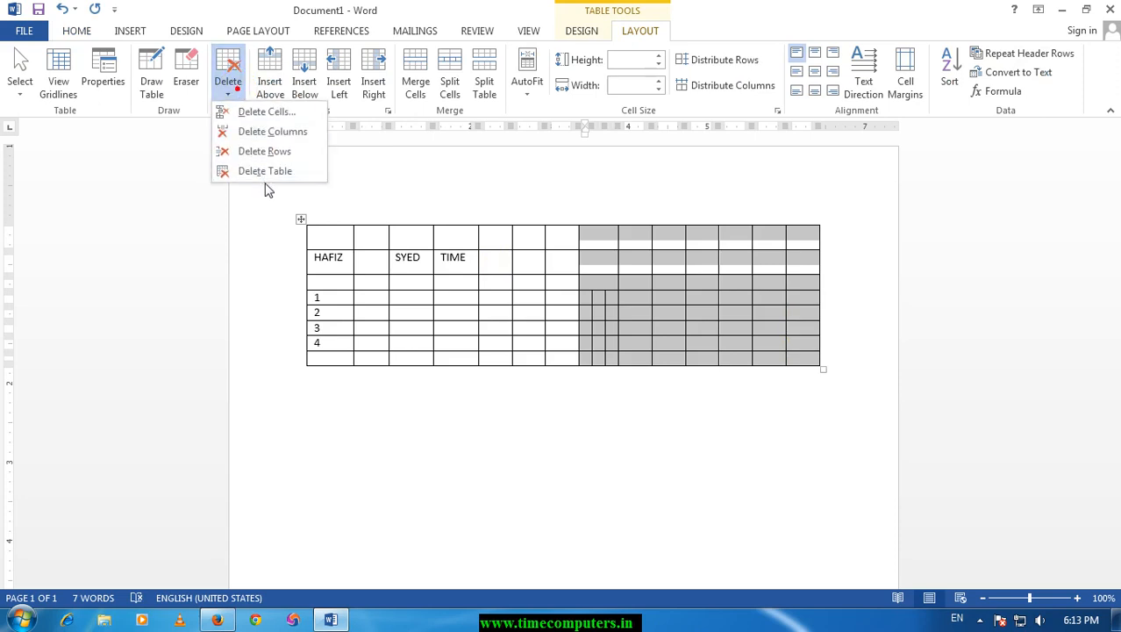
pyautogui.click(272, 131)
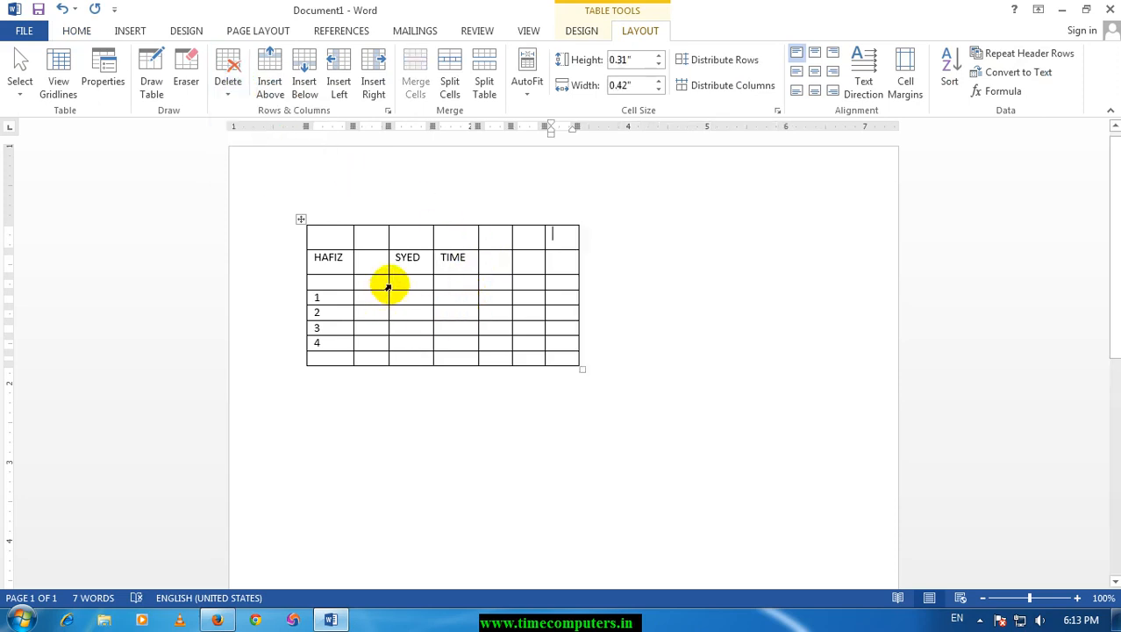
# Erase a few horizontal cell borders in the second, fourth and sixth columns, and split the table above the row numbered 2.
pyautogui.click(192, 82)
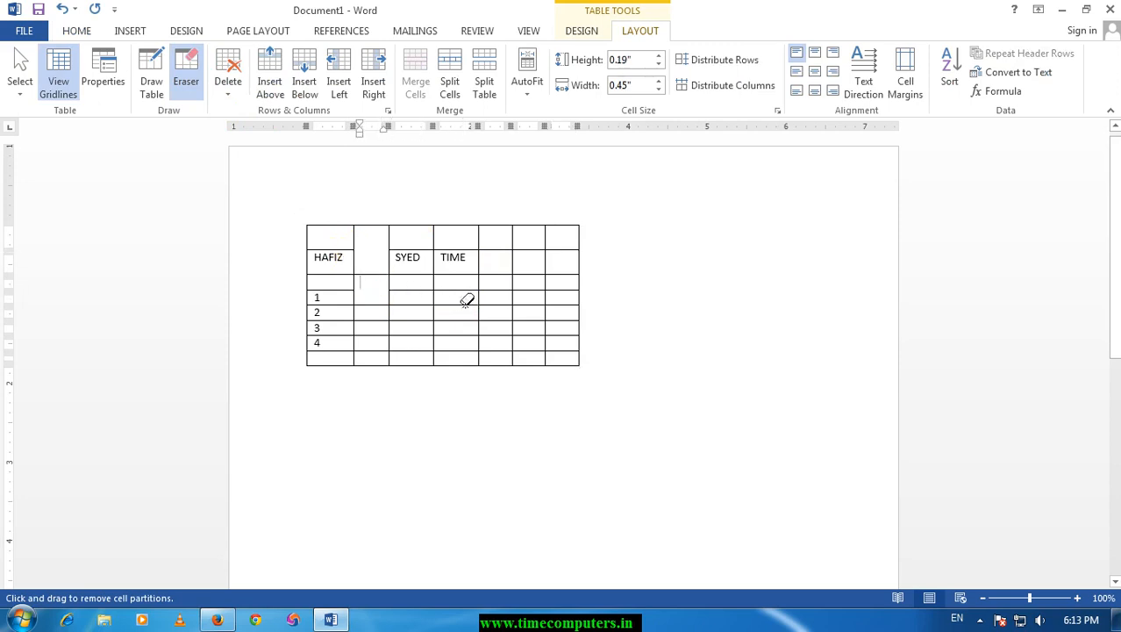
pyautogui.click(188, 77)
pyautogui.click(191, 77)
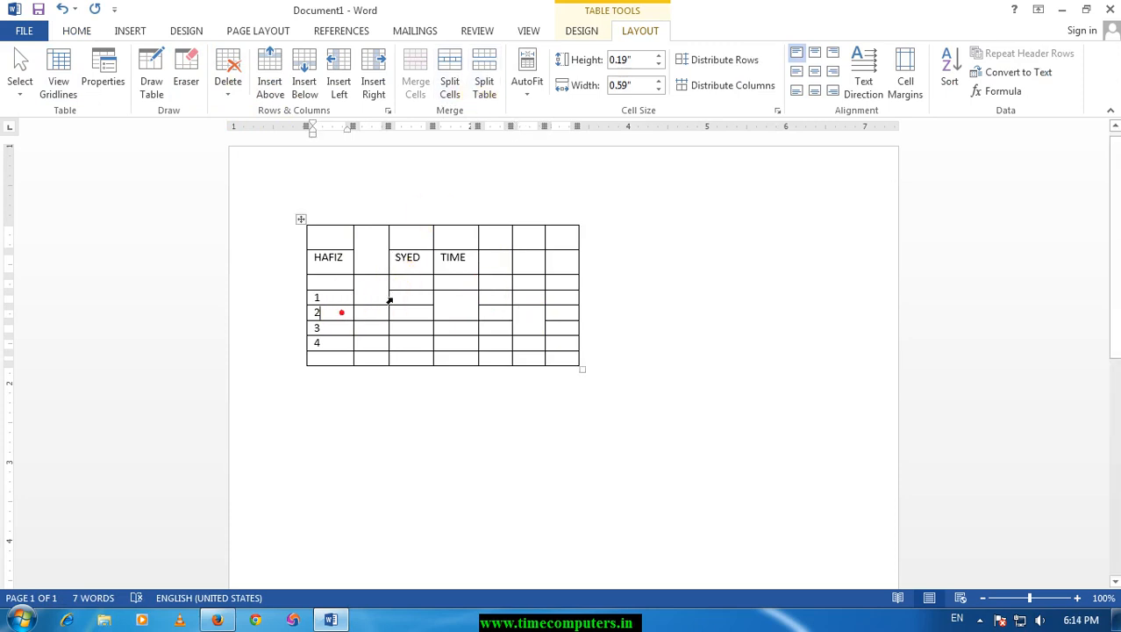
pyautogui.click(484, 84)
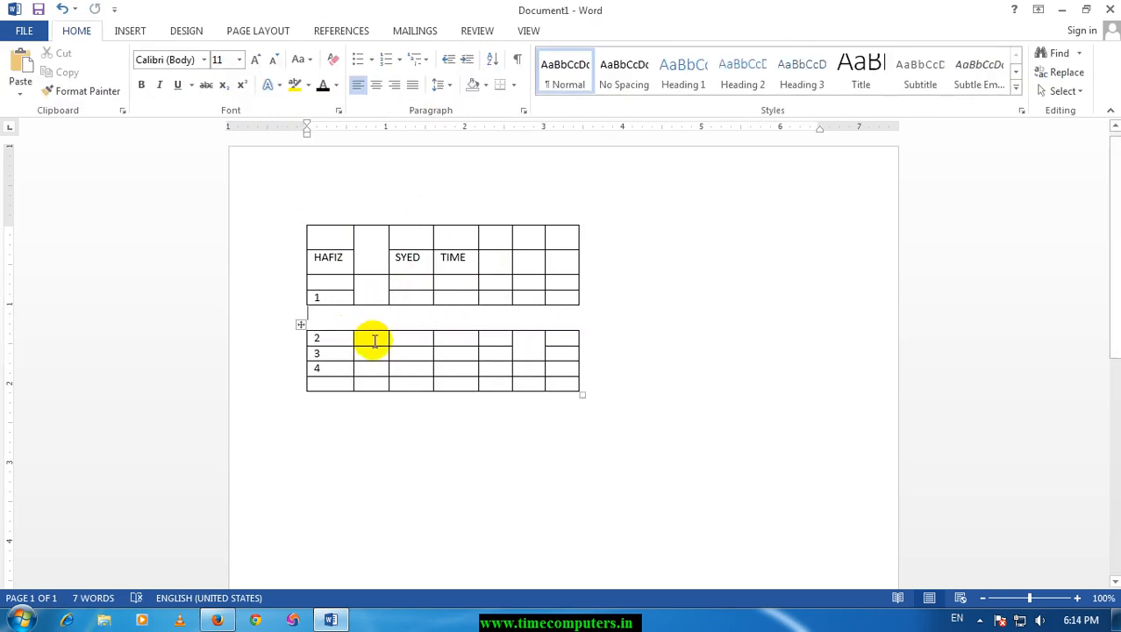
# Set the empty cell right of TIME to 0.7" high and 0.8" wide, and distribute the upper table's rows and columns evenly.
pyautogui.click(496, 263)
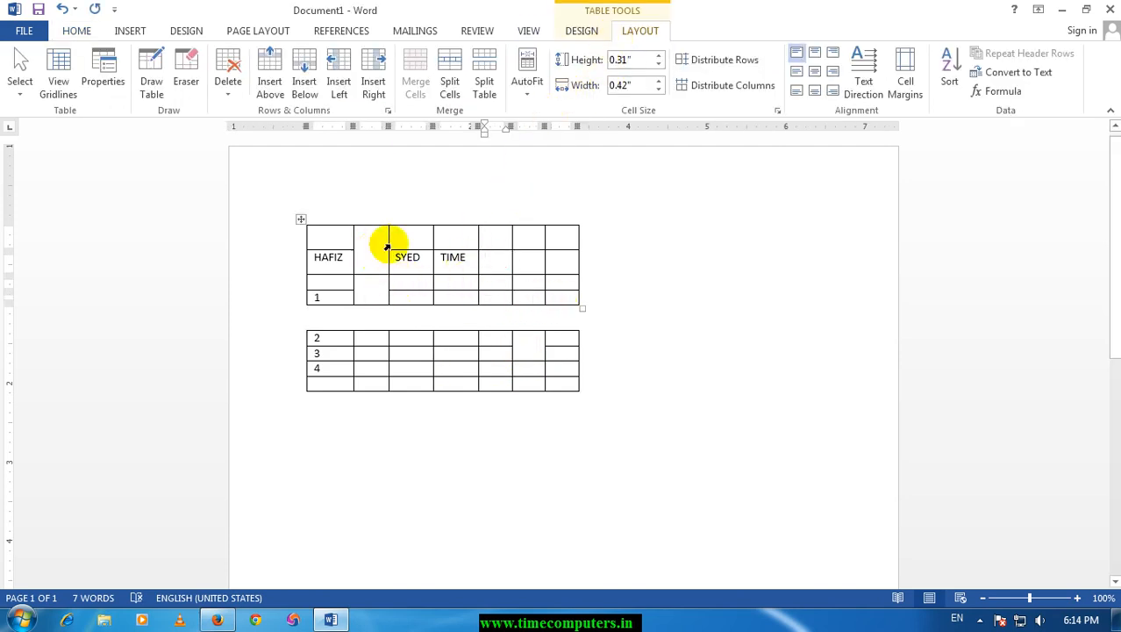
pyautogui.click(659, 57)
pyautogui.click(659, 56)
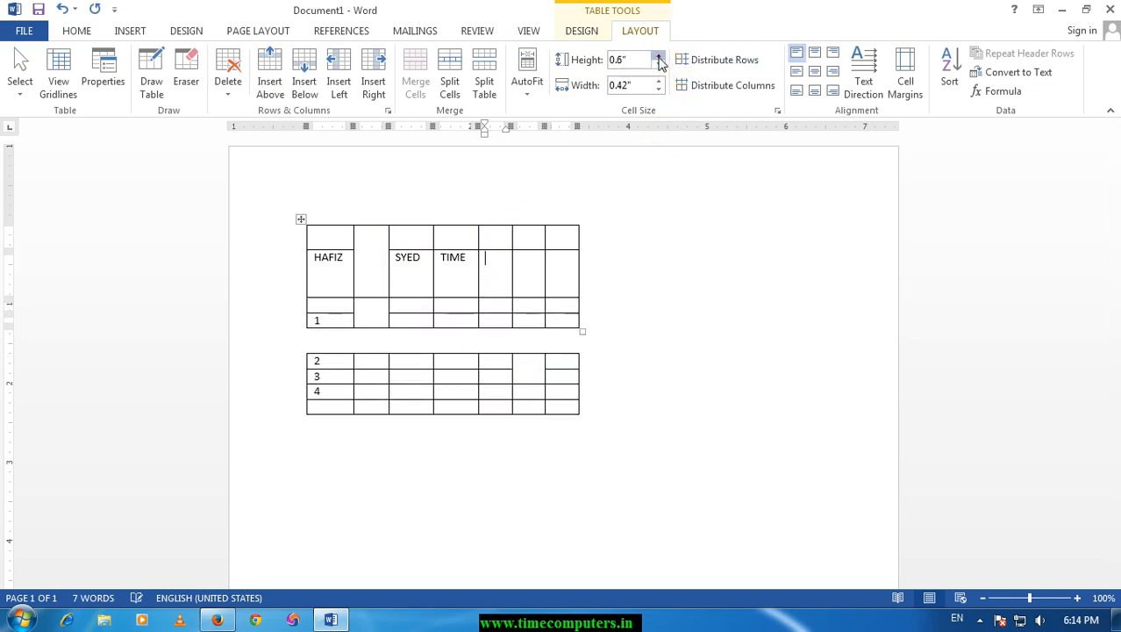
pyautogui.click(659, 56)
pyautogui.click(660, 81)
pyautogui.click(660, 81)
pyautogui.click(660, 80)
pyautogui.click(660, 81)
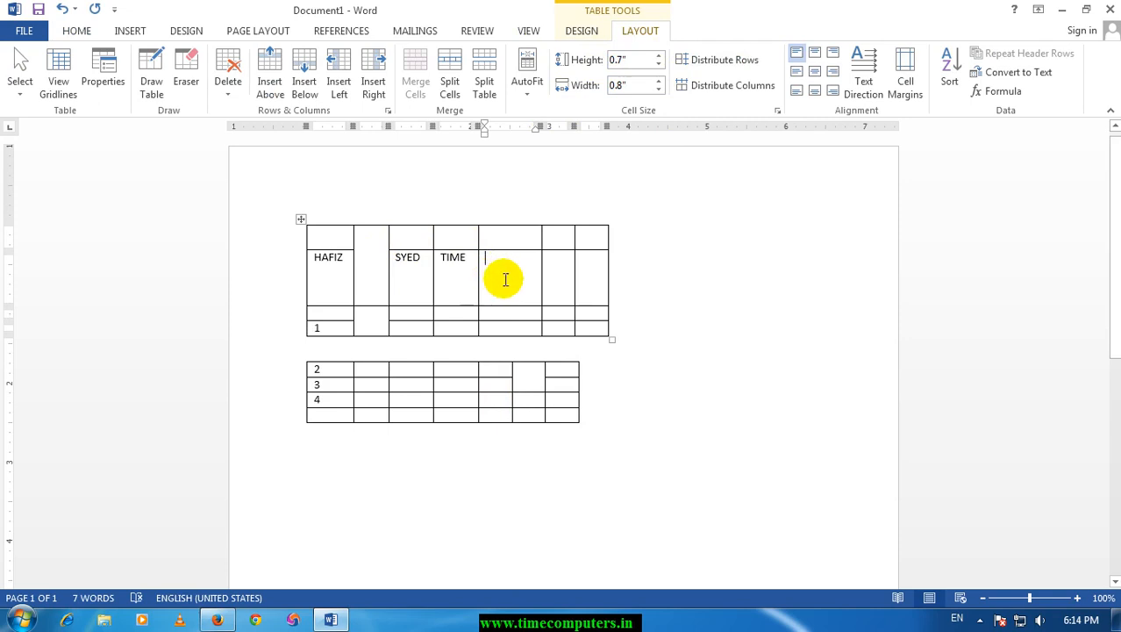
pyautogui.click(739, 61)
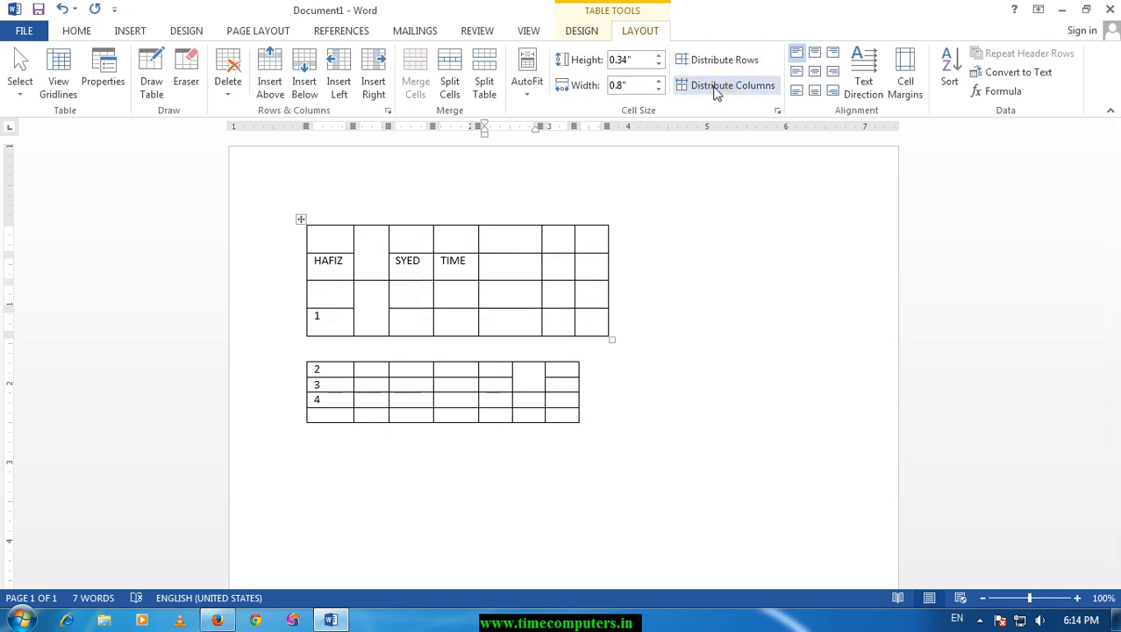
pyautogui.click(715, 87)
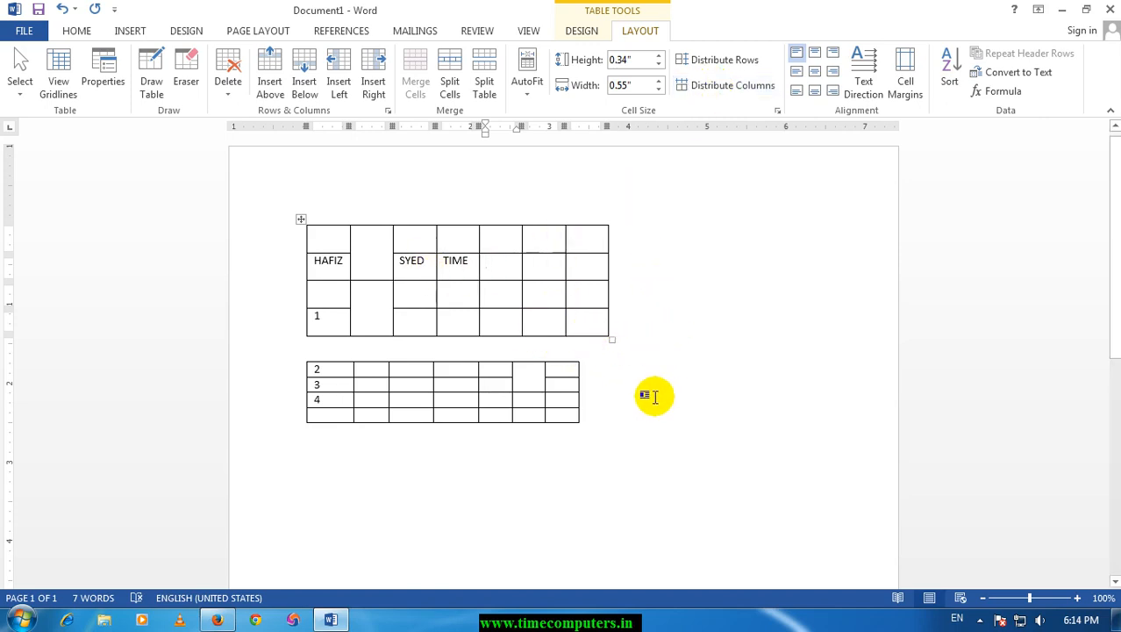
# Draw a new table outline about 4.7" wide and 2.2" high below the two existing tables.
pyautogui.click(151, 82)
pyautogui.scroll(-3, 400, 434)
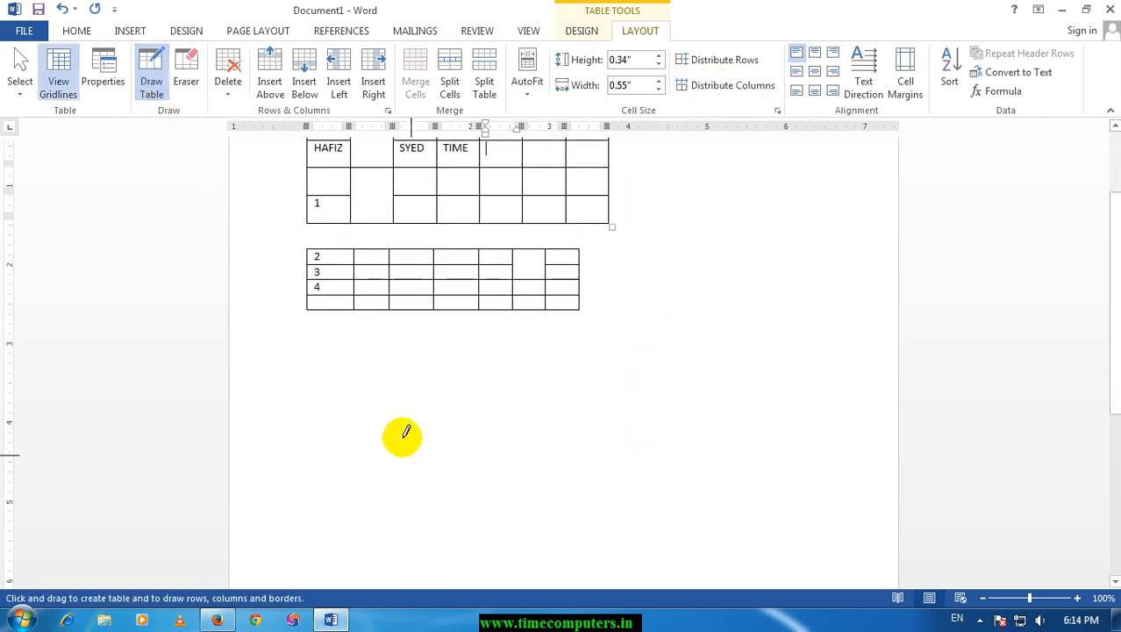
pyautogui.moveTo(361, 365)
pyautogui.mouseDown()
pyautogui.moveTo(608, 541)
pyautogui.moveTo(733, 535)
pyautogui.mouseUp()
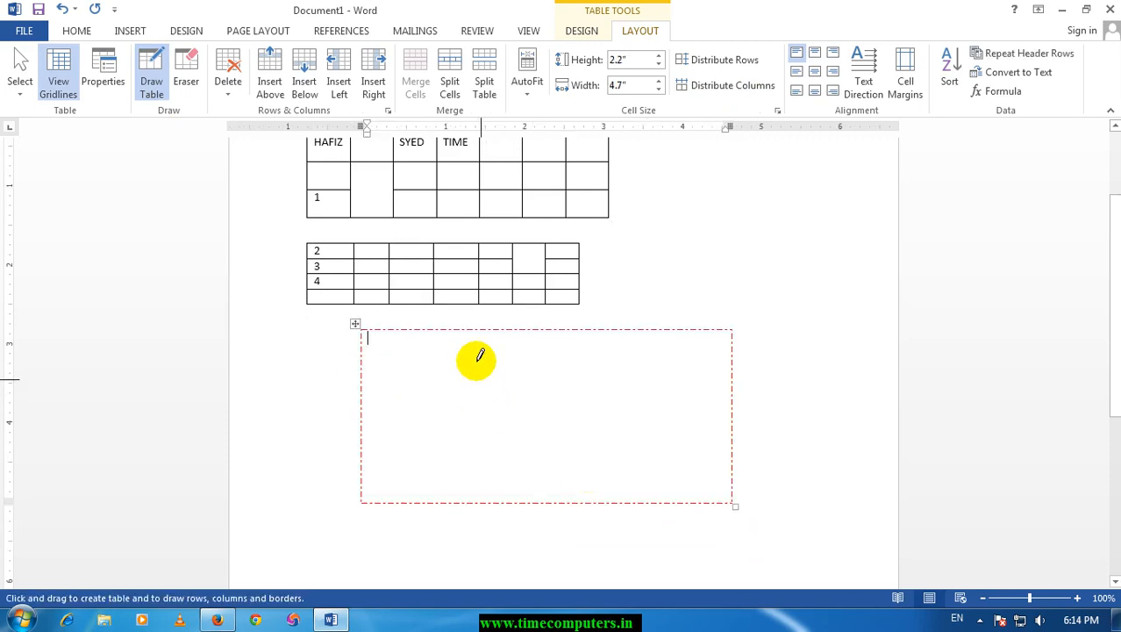
# Draw two vertical and three horizontal lines across the new outline to form three columns and four rows.
pyautogui.moveTo(469, 342); pyautogui.dragTo(470, 500)
pyautogui.moveTo(573, 343); pyautogui.dragTo(572, 466)
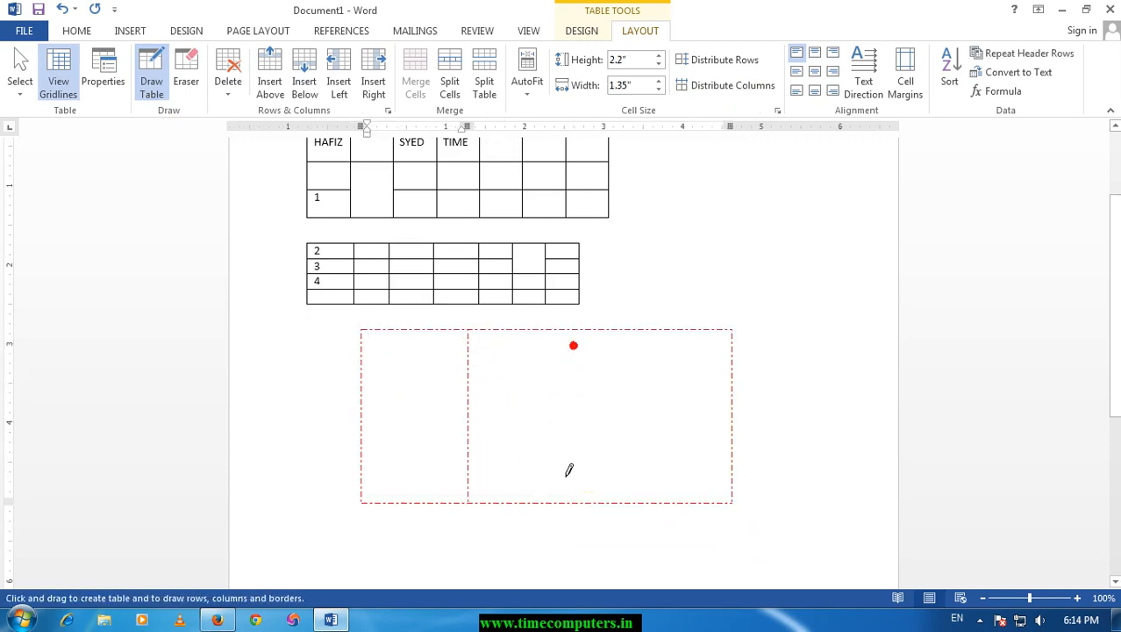
pyautogui.moveTo(365, 398); pyautogui.dragTo(469, 382)
pyautogui.moveTo(371, 363); pyautogui.dragTo(728, 362)
pyautogui.moveTo(371, 445); pyautogui.dragTo(712, 448)
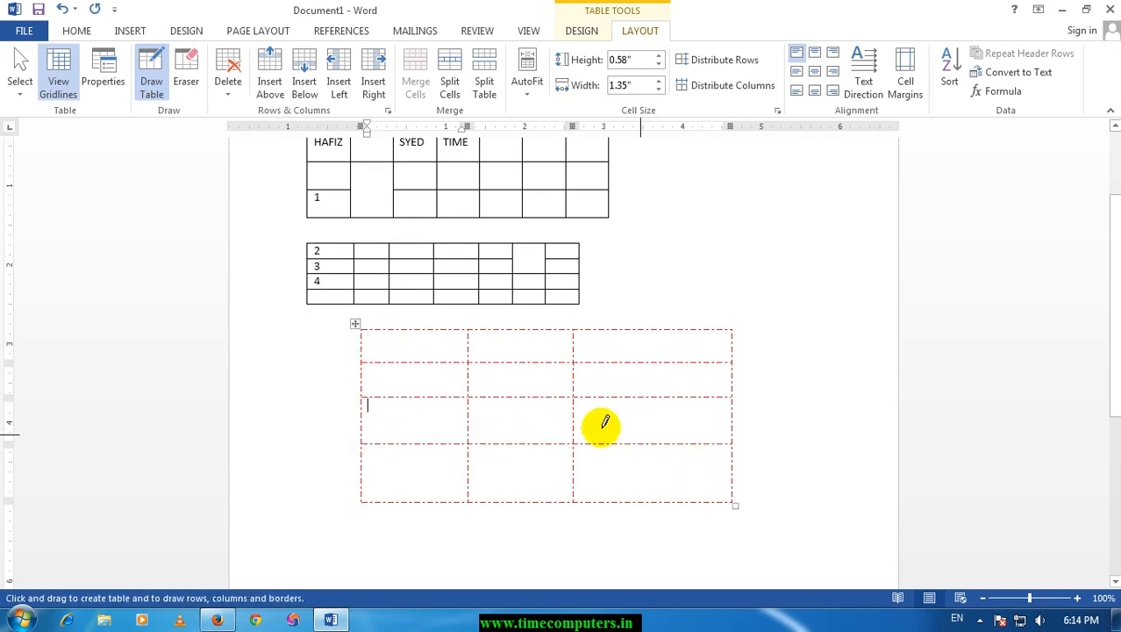
# Distribute the hand-drawn table's rows and columns evenly.
pyautogui.click(746, 66)
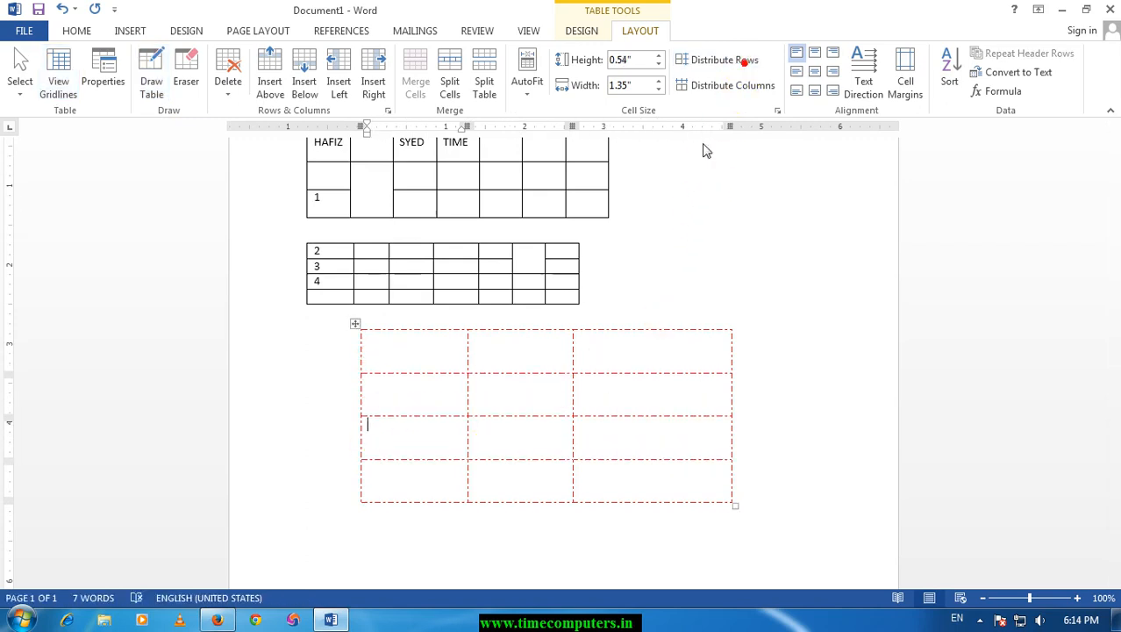
pyautogui.click(648, 353)
pyautogui.click(737, 91)
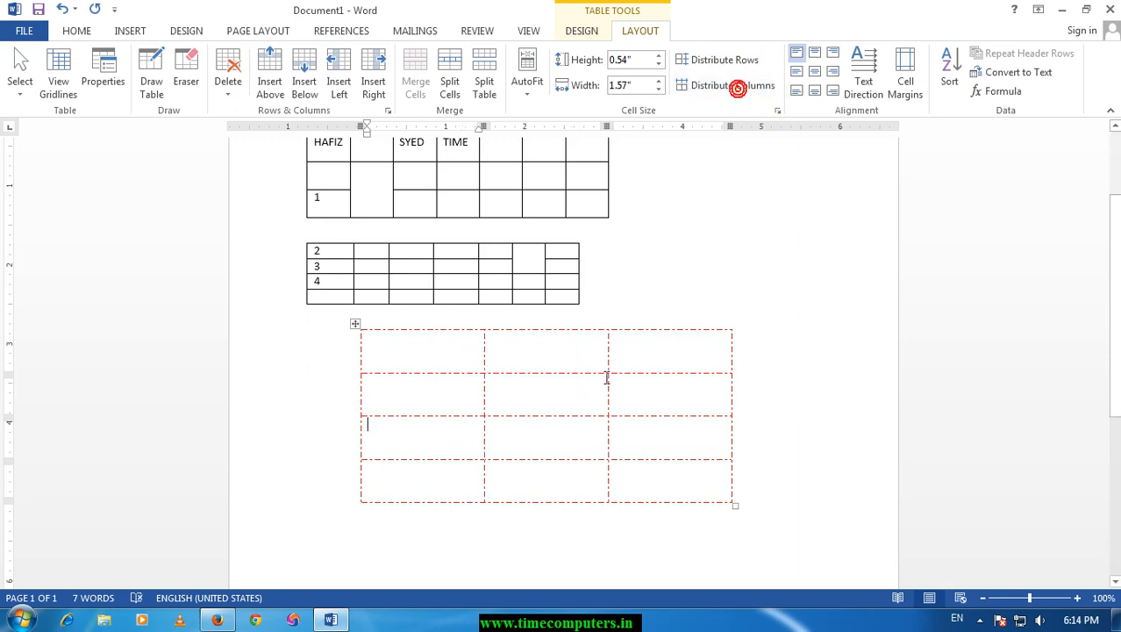
# Enter SAFSDFSD in the drawn table's first cell and try various cell alignments on it, ending with top left.
pyautogui.click(418, 351)
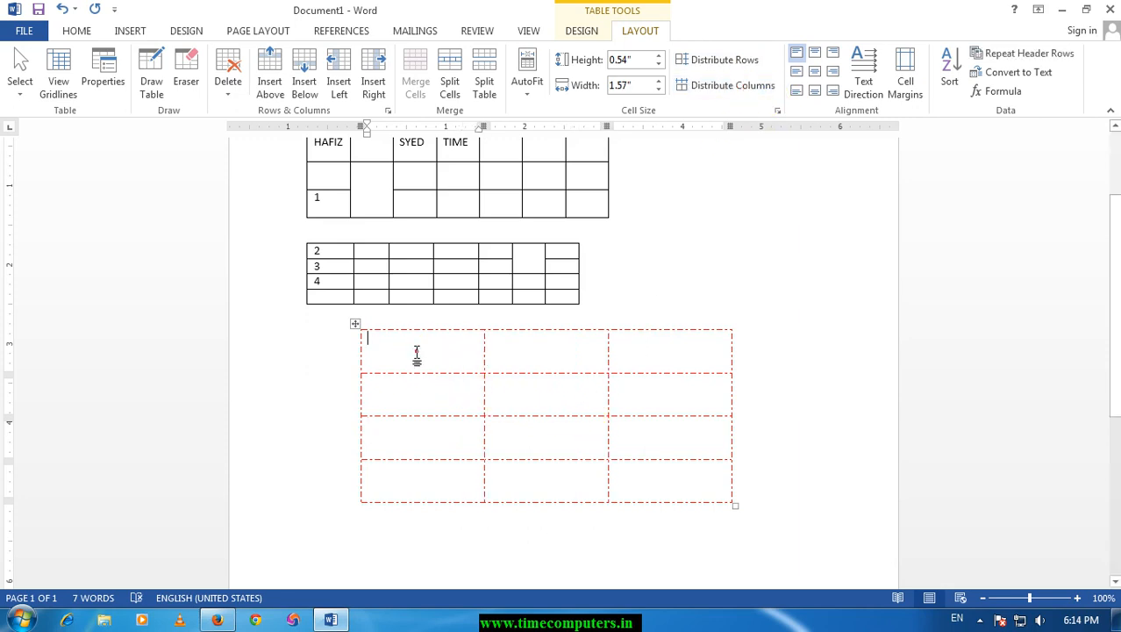
pyautogui.write('SAFSDFSD')
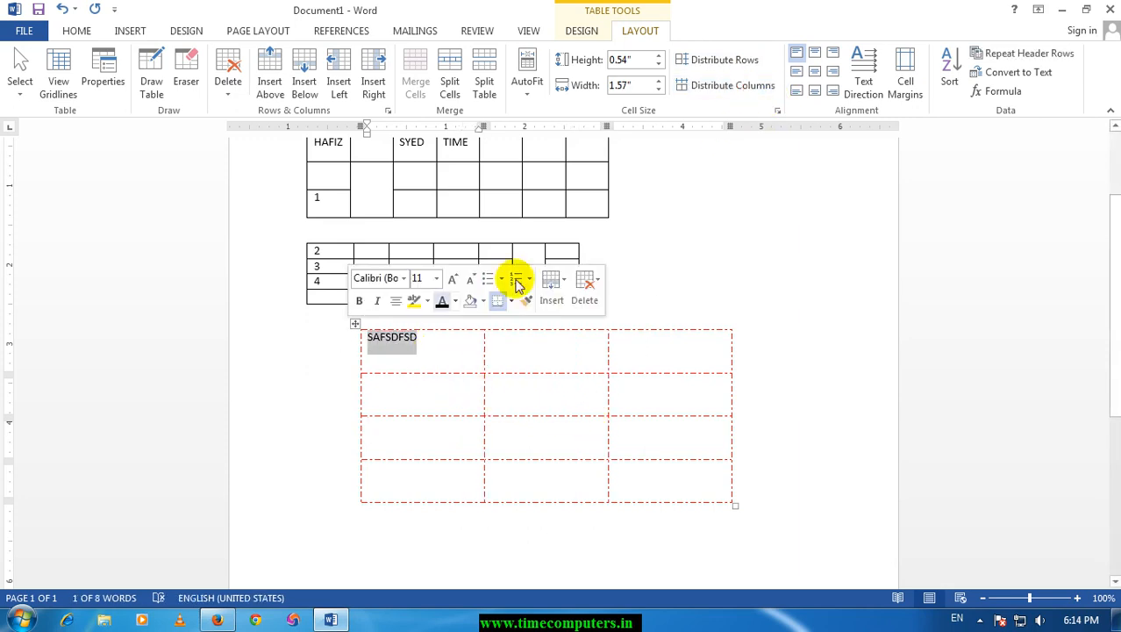
pyautogui.click(813, 54)
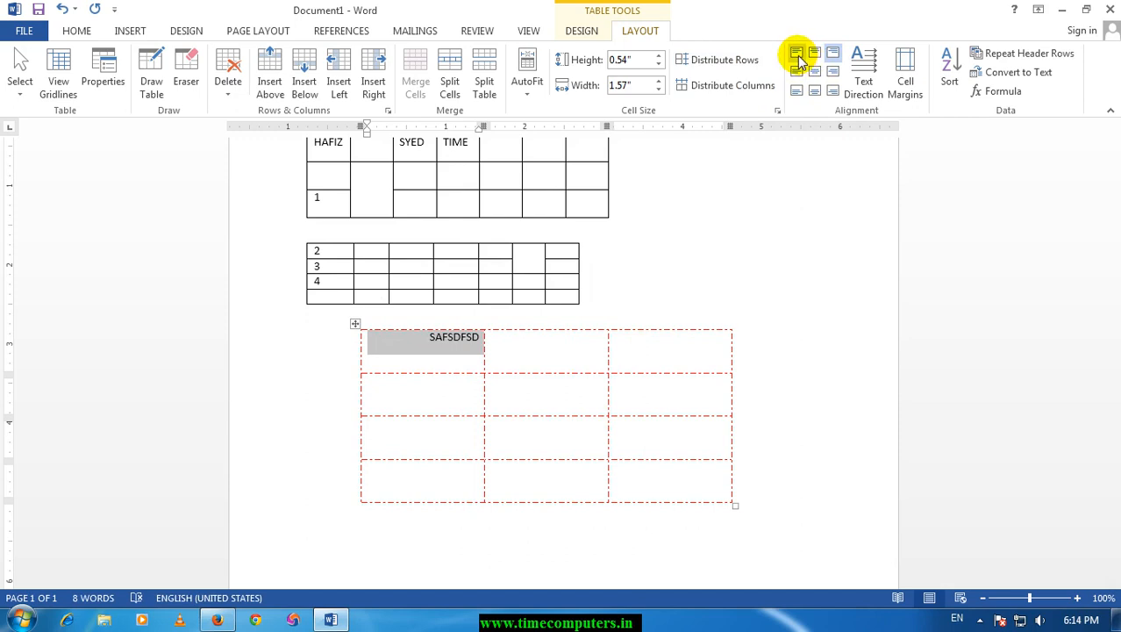
pyautogui.click(798, 57)
pyautogui.click(796, 72)
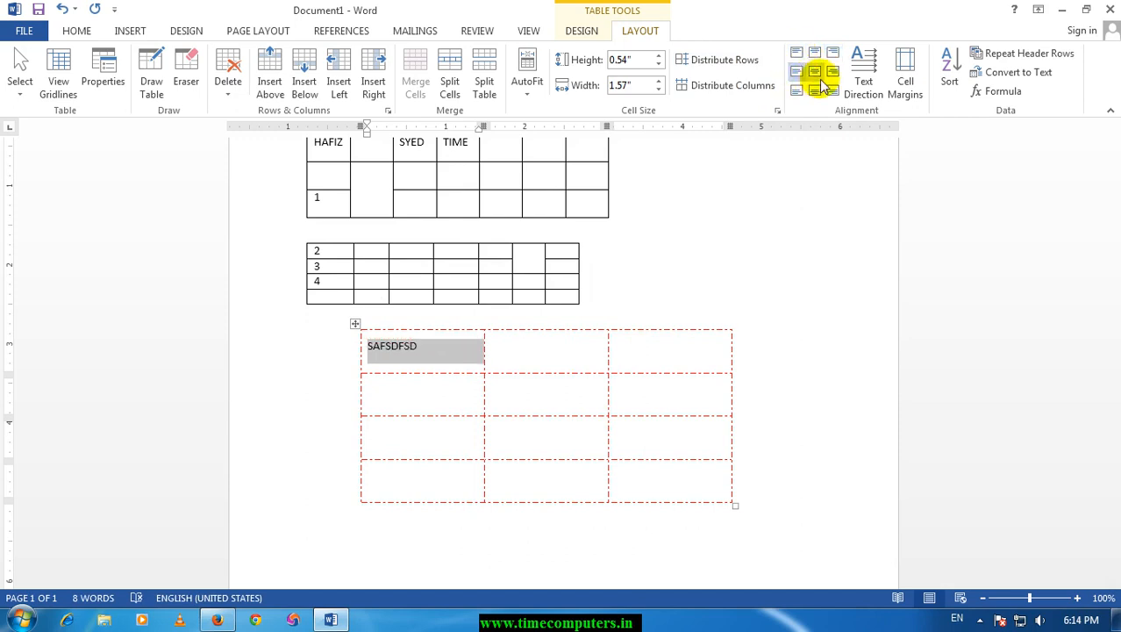
pyautogui.click(814, 73)
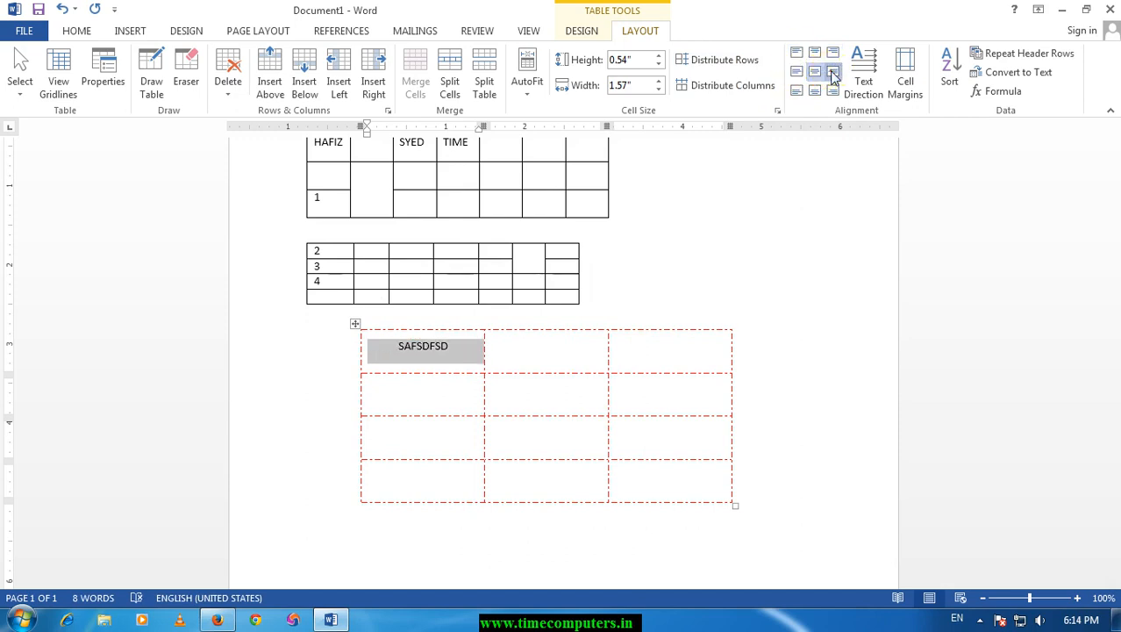
pyautogui.click(800, 91)
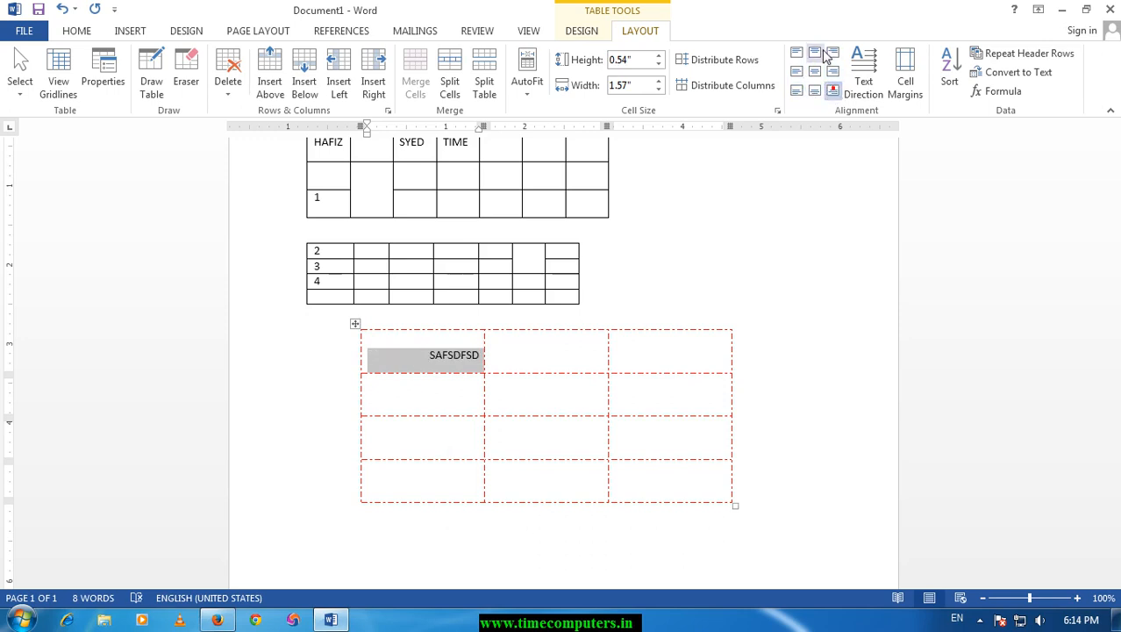
pyautogui.click(814, 53)
pyautogui.click(796, 53)
# Cycle the SAFSDFSD cell's text direction back to horizontal, and increase the drawn table's default cell margins.
pyautogui.click(869, 68)
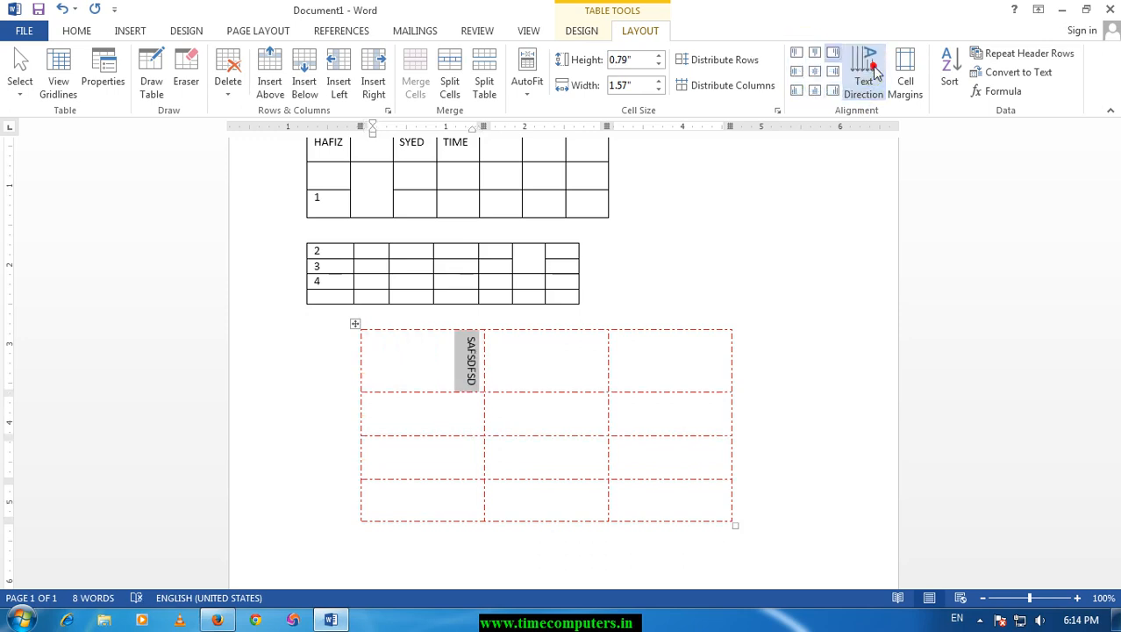
pyautogui.click(868, 68)
pyautogui.click(875, 72)
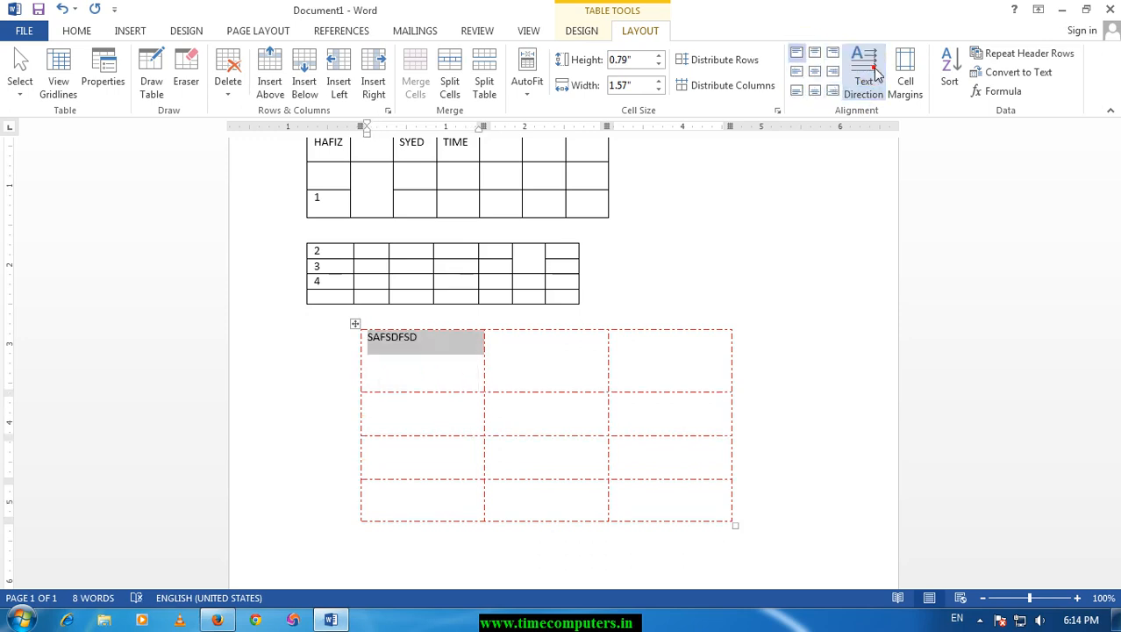
pyautogui.click(908, 88)
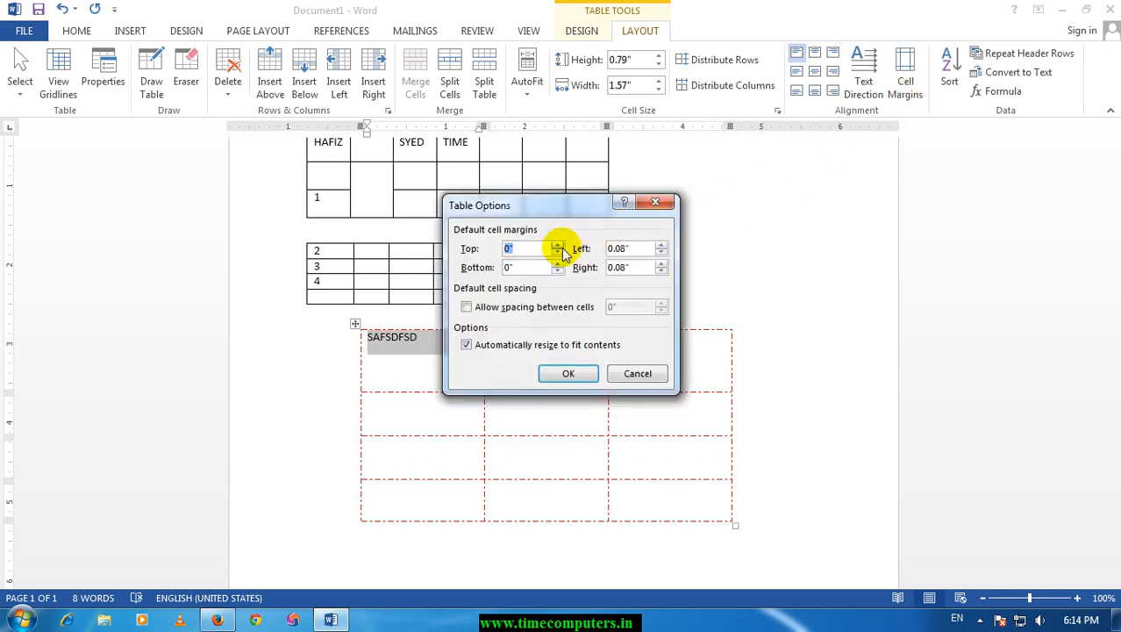
pyautogui.click(572, 373)
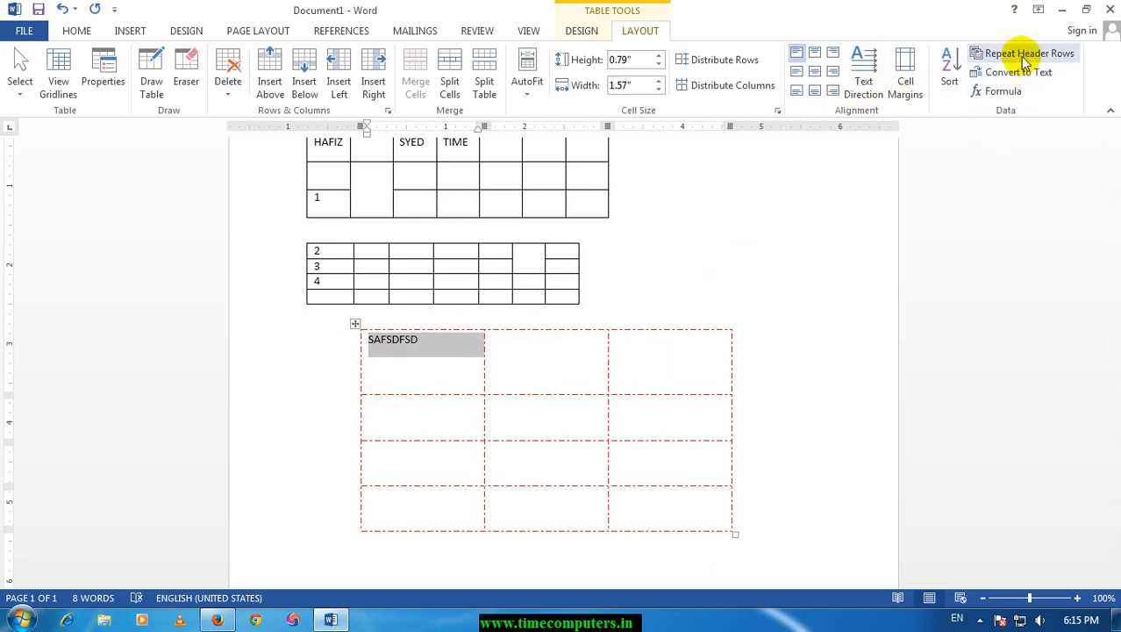
# Delete everything in the document and insert a table with 5 columns and 200 rows.
pyautogui.hotkey('ctrl', 'a')
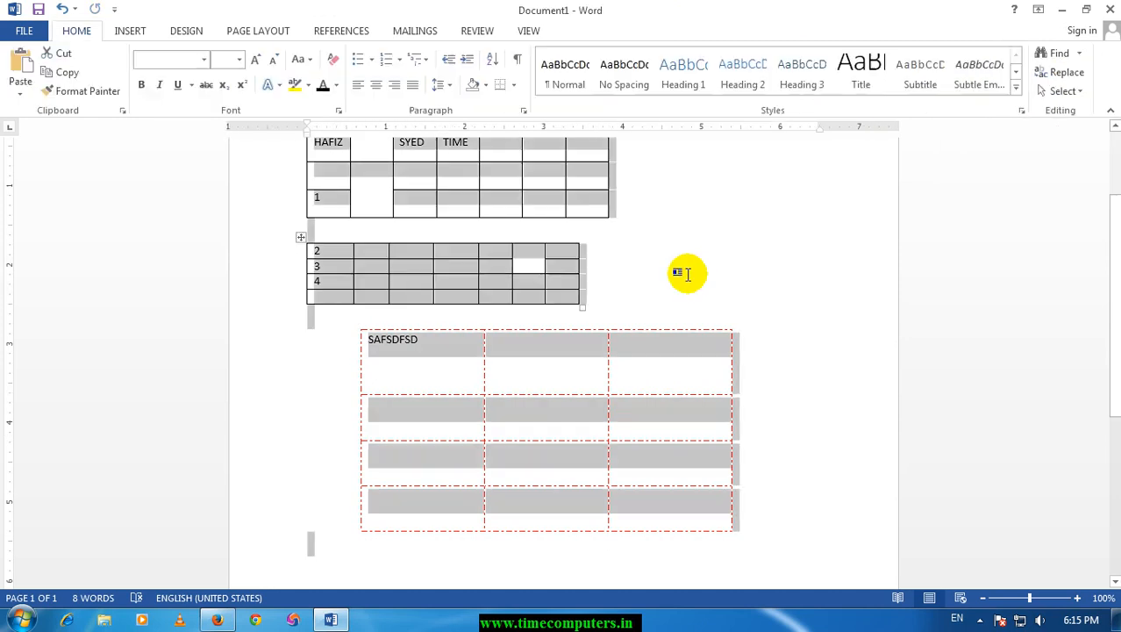
pyautogui.press('Delete')
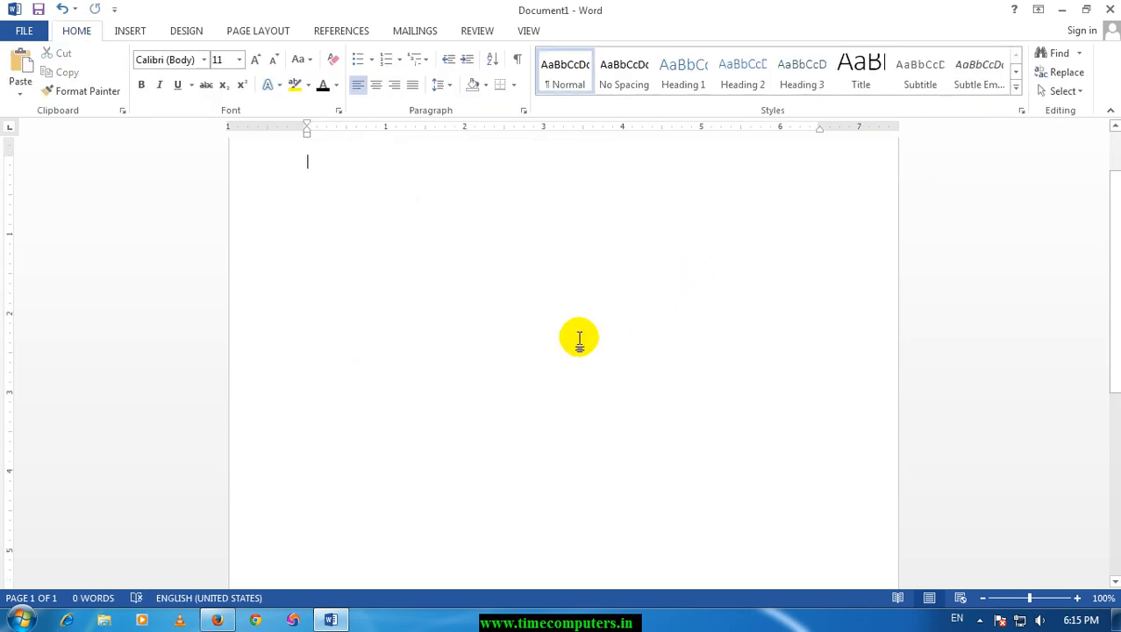
pyautogui.click(130, 30)
pyautogui.click(111, 92)
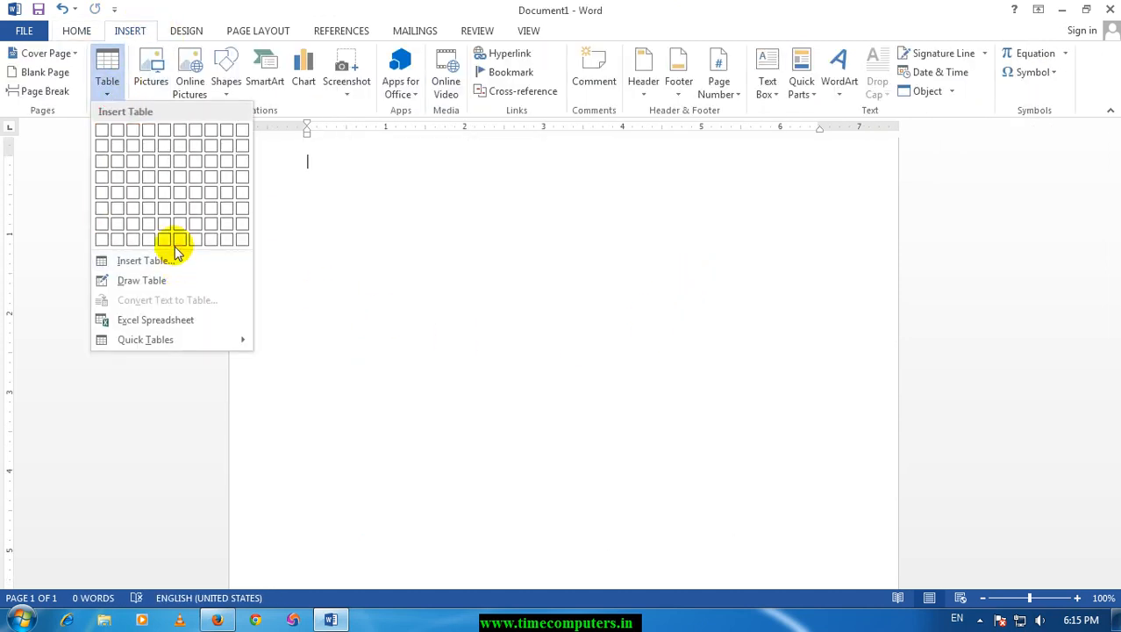
pyautogui.click(156, 260)
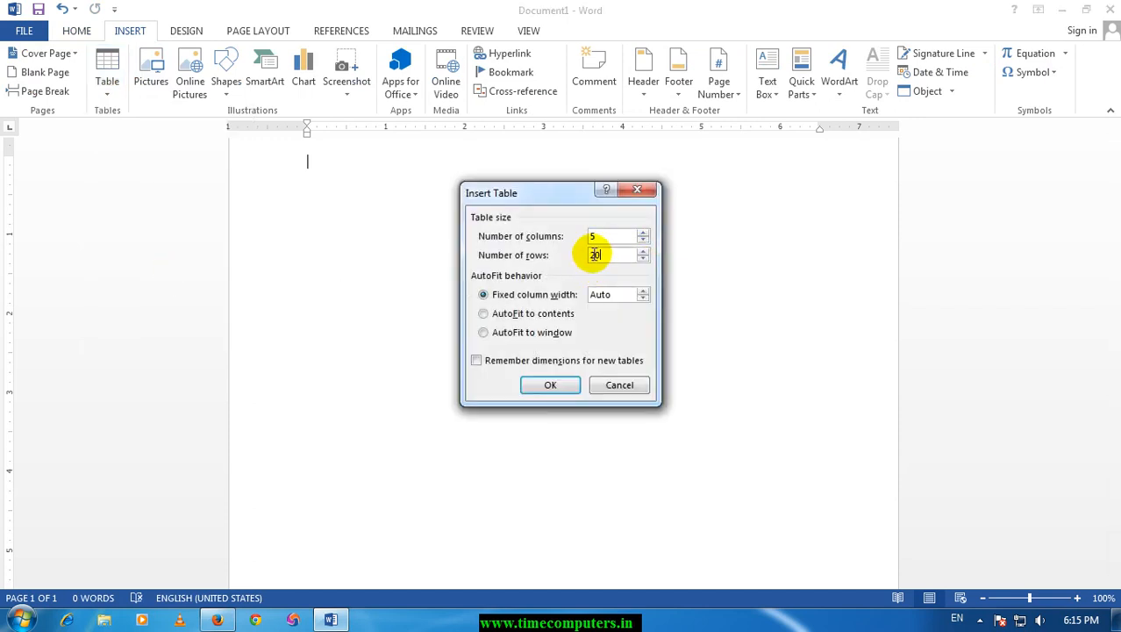
pyautogui.write('0')
pyautogui.click(550, 384)
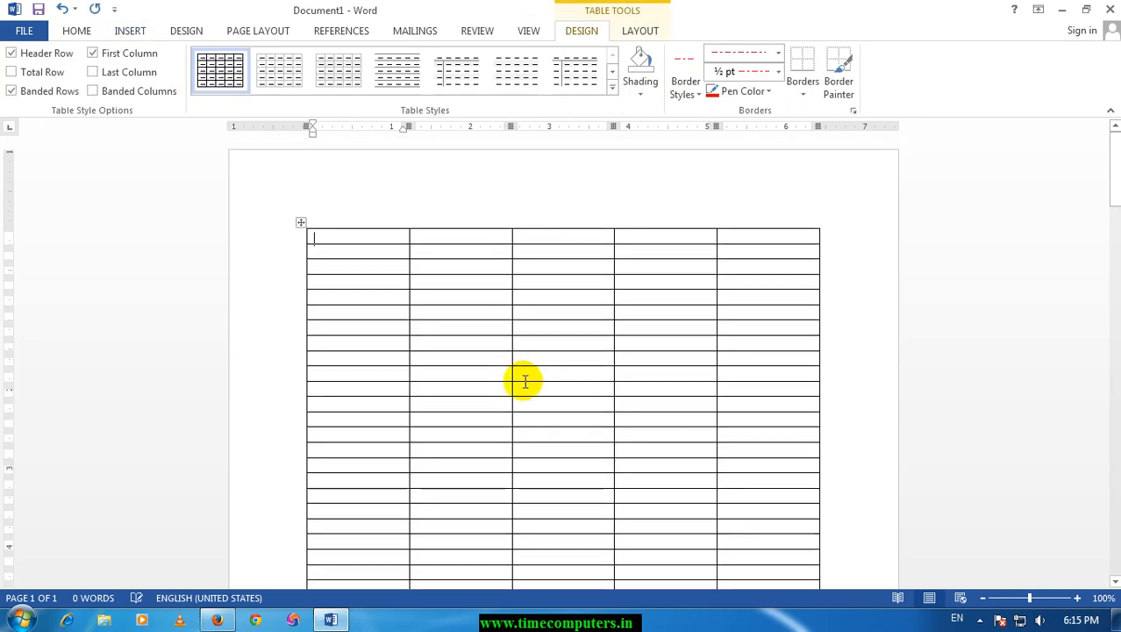
# Fill the first three cells of the new table's top row with two names and TIME as headings.
pyautogui.scroll(-10, 525, 380)
pyautogui.scroll(8, 510, 370)
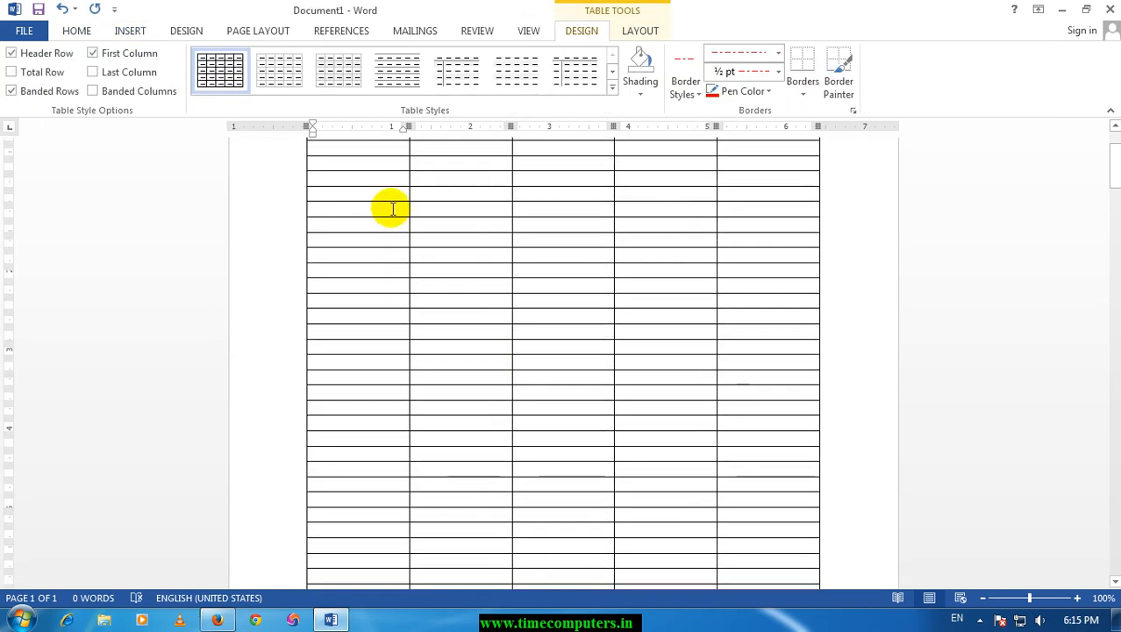
pyautogui.scroll(3, 393, 208)
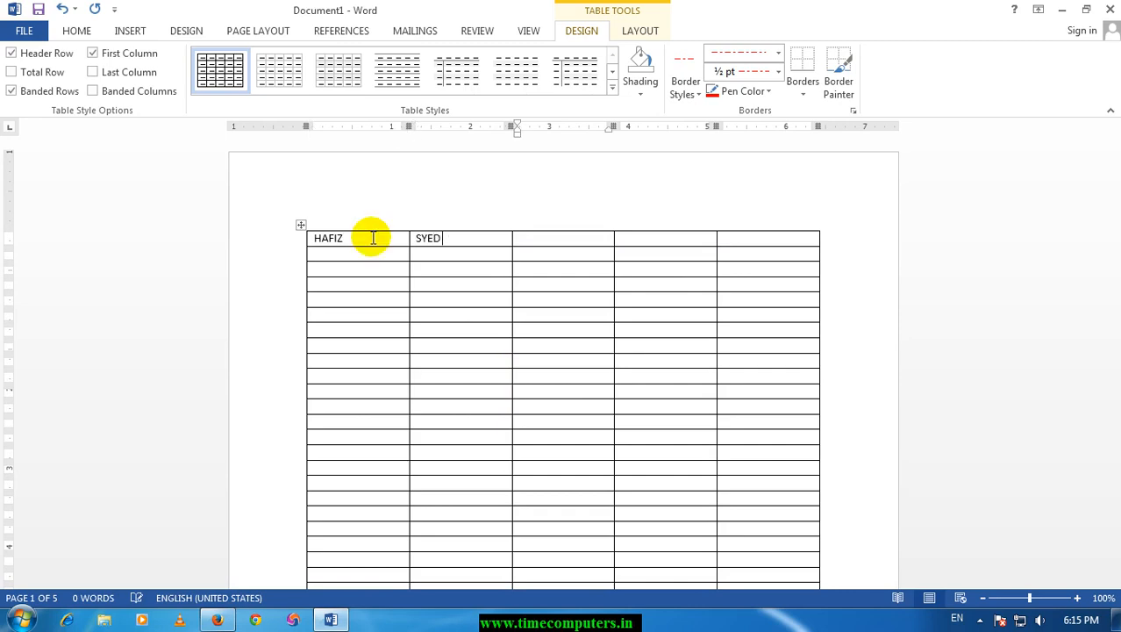
# Check the tops of the following pages for the table's heading row, and return to the first heading cell.
pyautogui.scroll(-10, 508, 375)
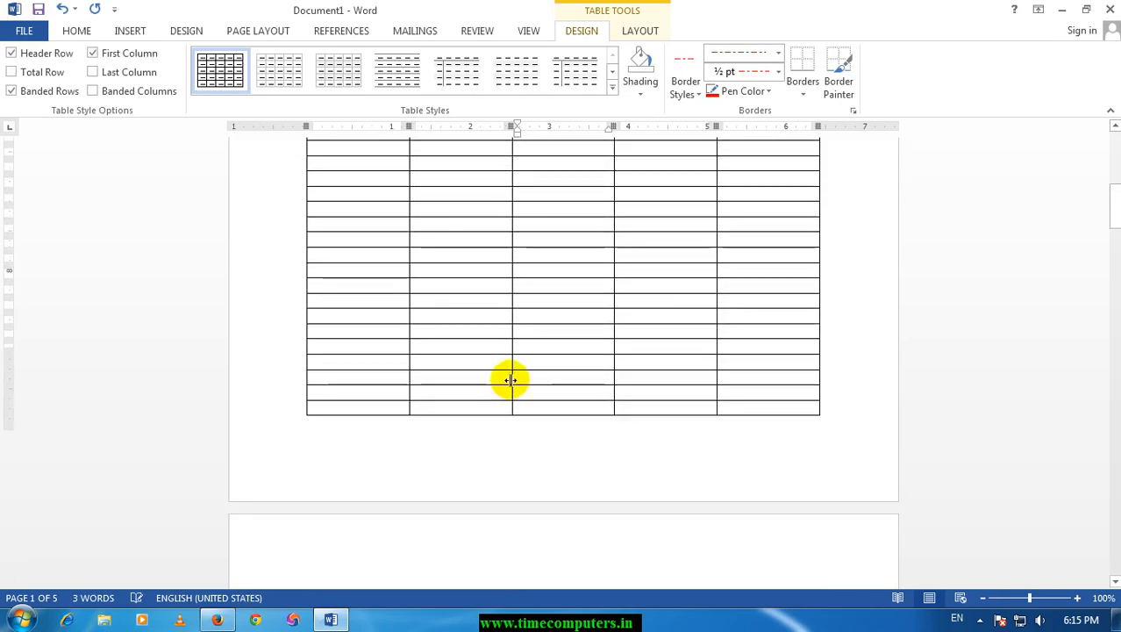
pyautogui.click(347, 331)
pyautogui.scroll(-12, 380, 388)
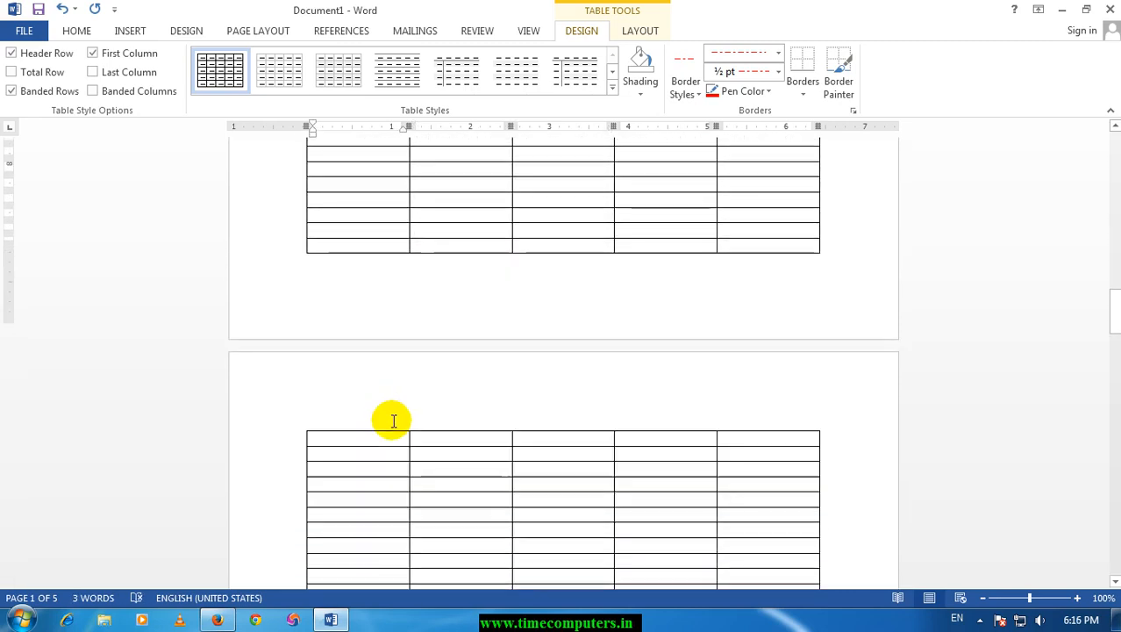
pyautogui.scroll(7, 509, 409)
pyautogui.scroll(15, 502, 411)
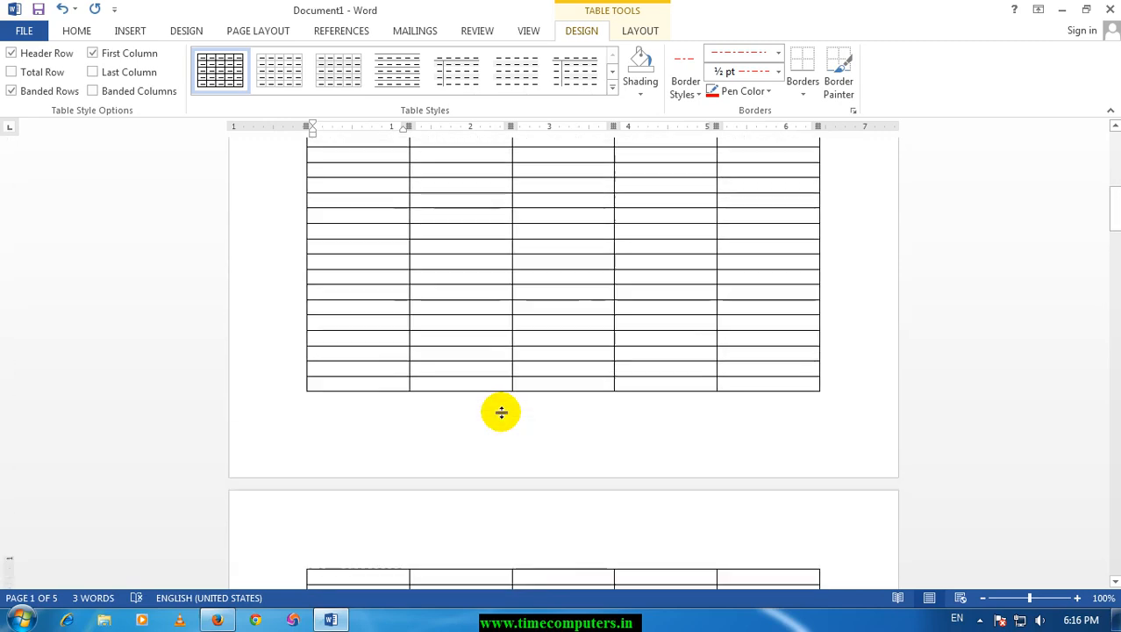
pyautogui.click(365, 241)
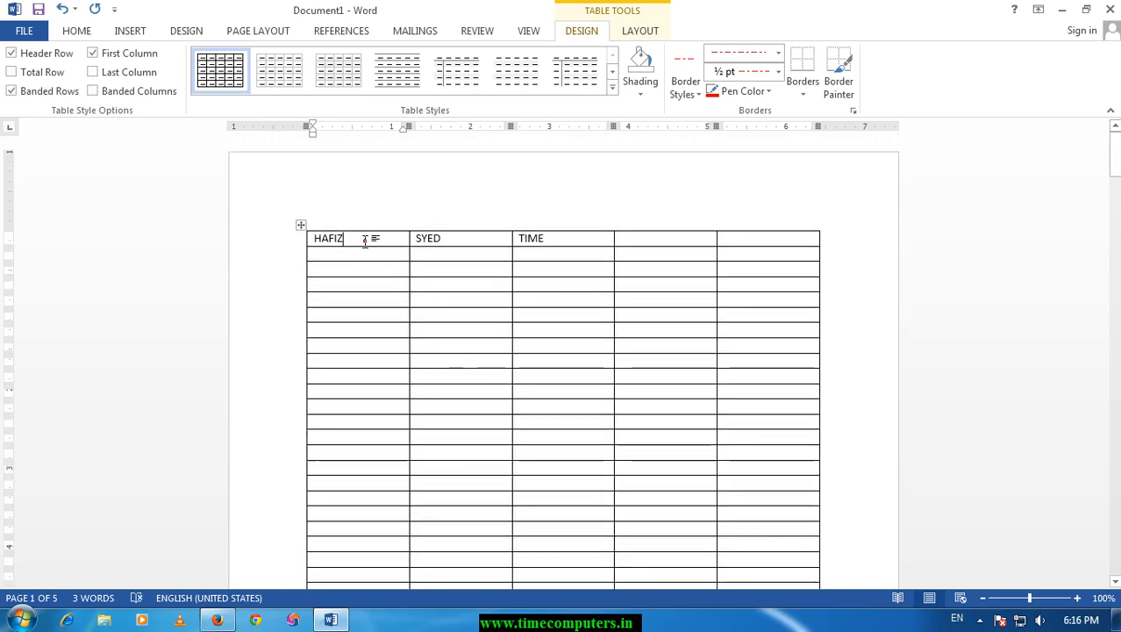
# Repeat the table's top row as a header row on every page and check the tops of the following pages.
pyautogui.click(640, 30)
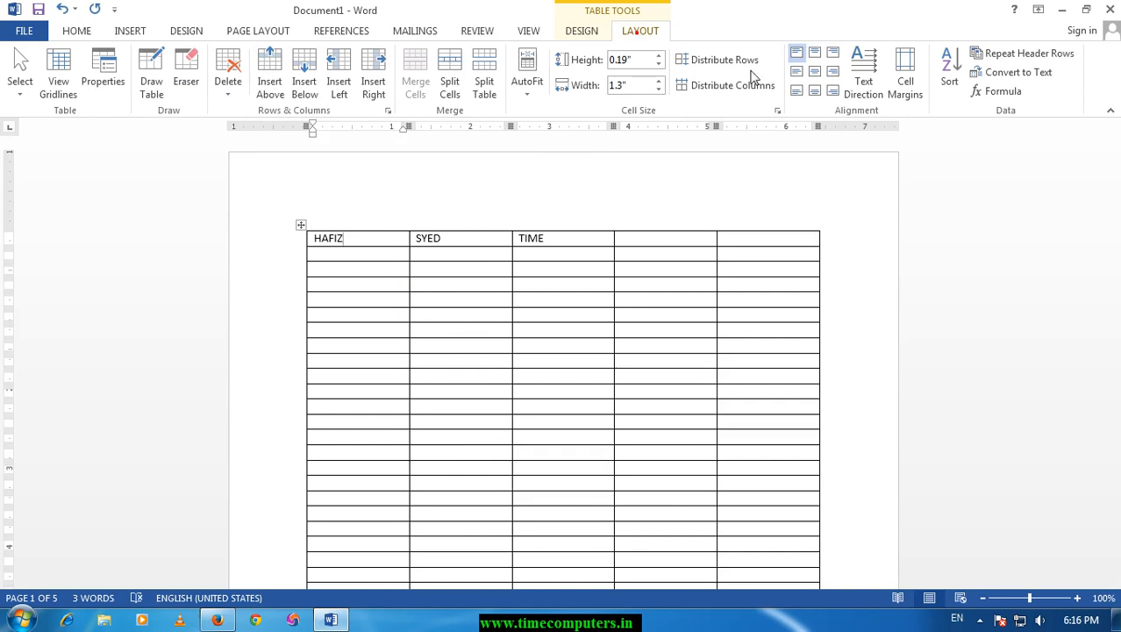
pyautogui.click(1031, 55)
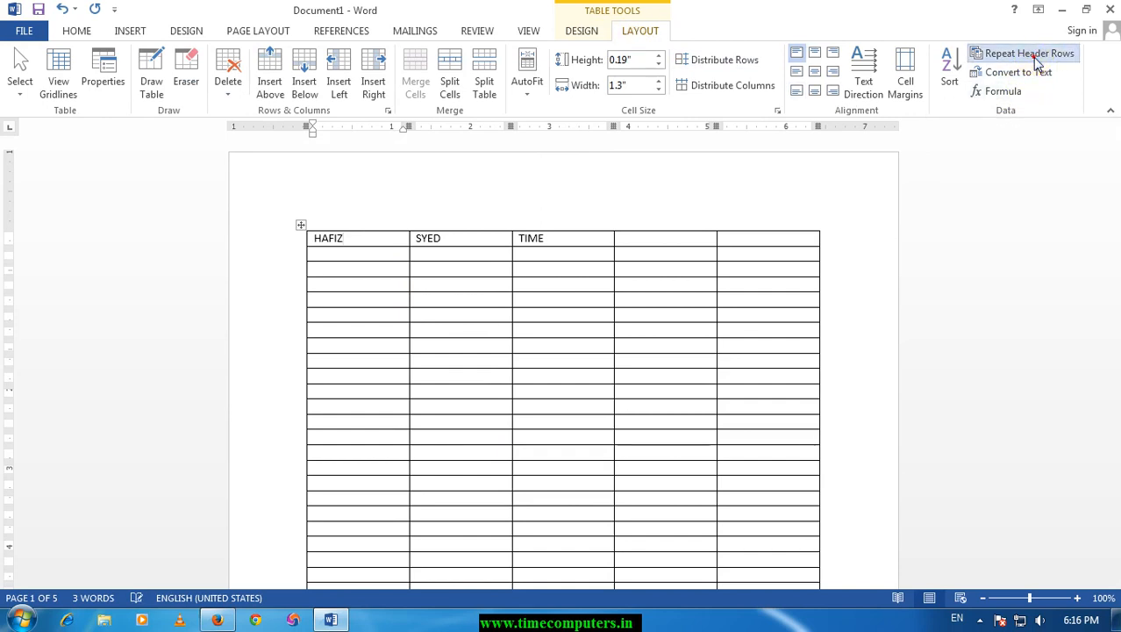
pyautogui.scroll(-5, 596, 303)
pyautogui.scroll(-5, 596, 308)
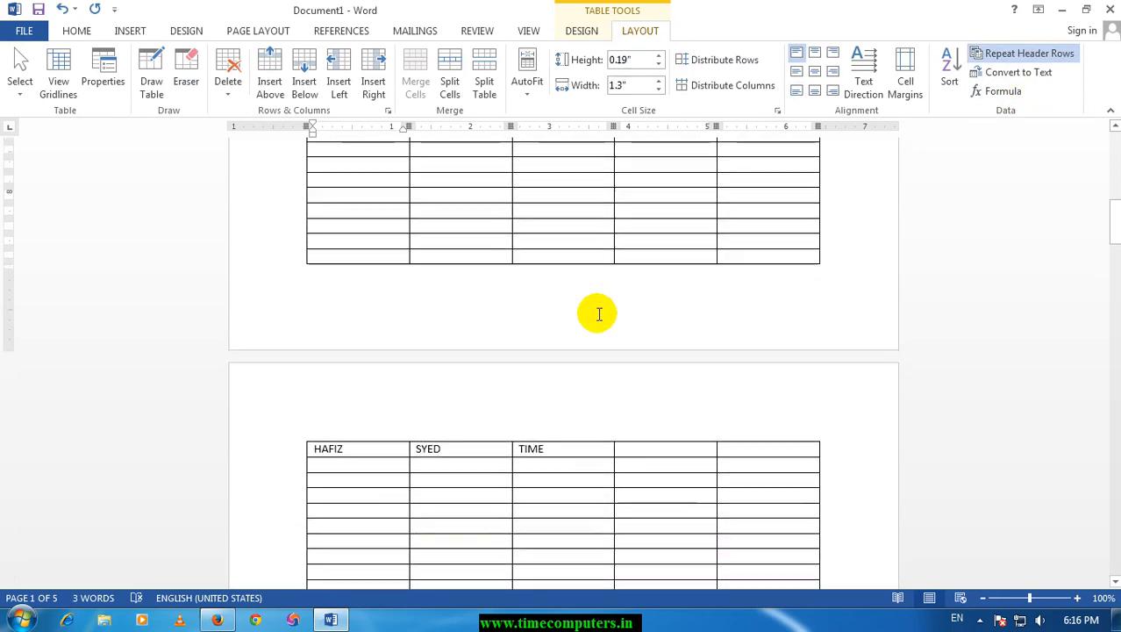
pyautogui.click(360, 443)
pyautogui.scroll(-17, 373, 448)
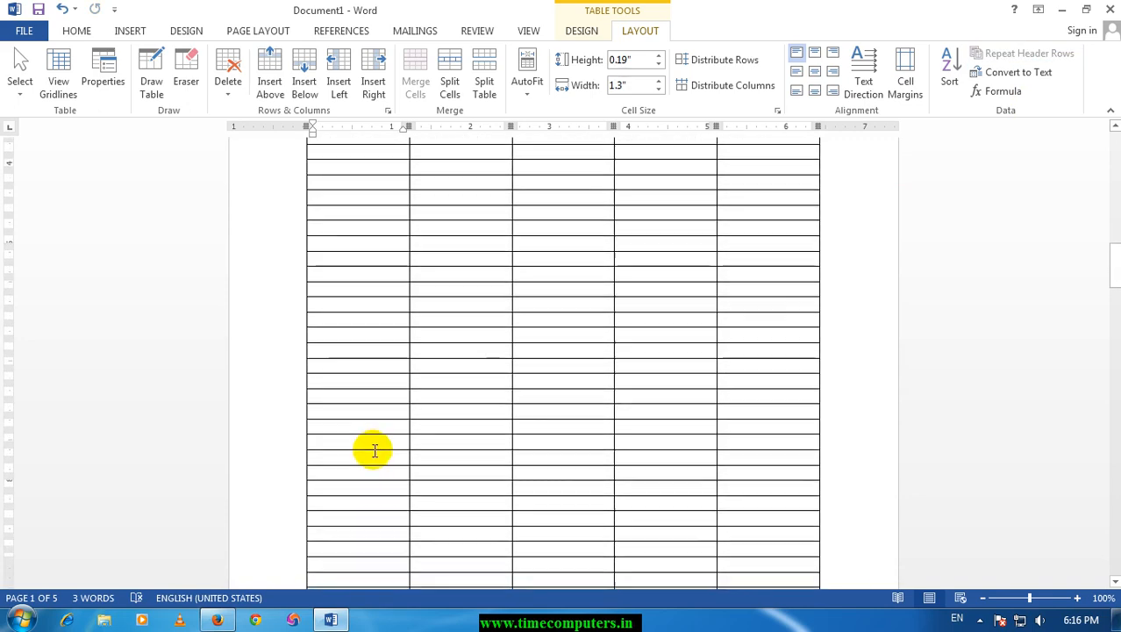
pyautogui.scroll(20, 376, 316)
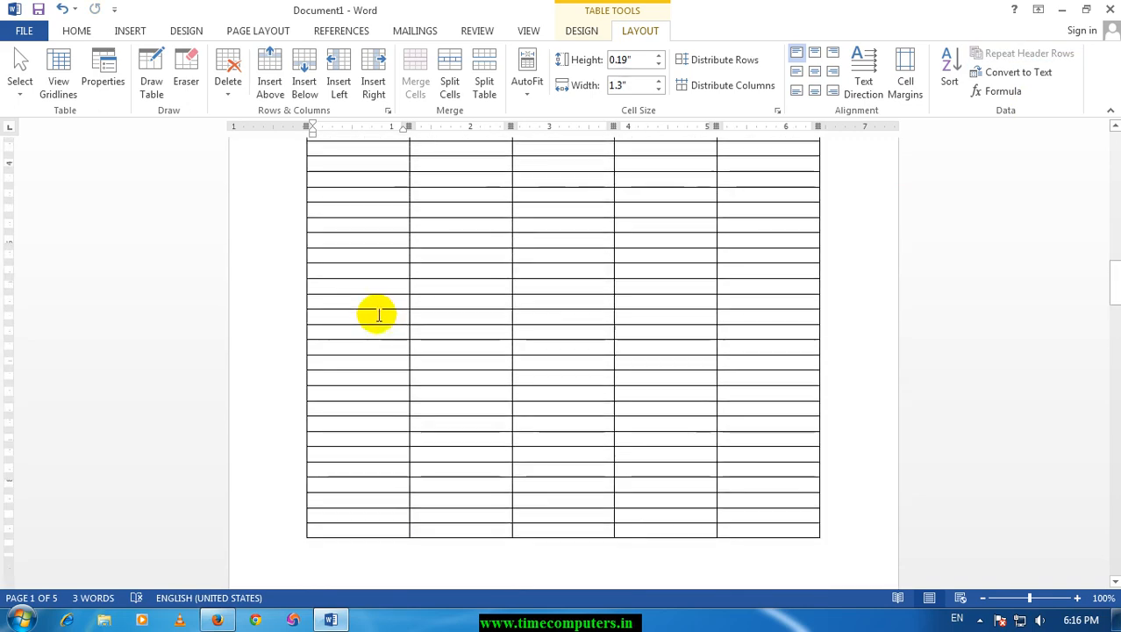
pyautogui.scroll(5, 378, 315)
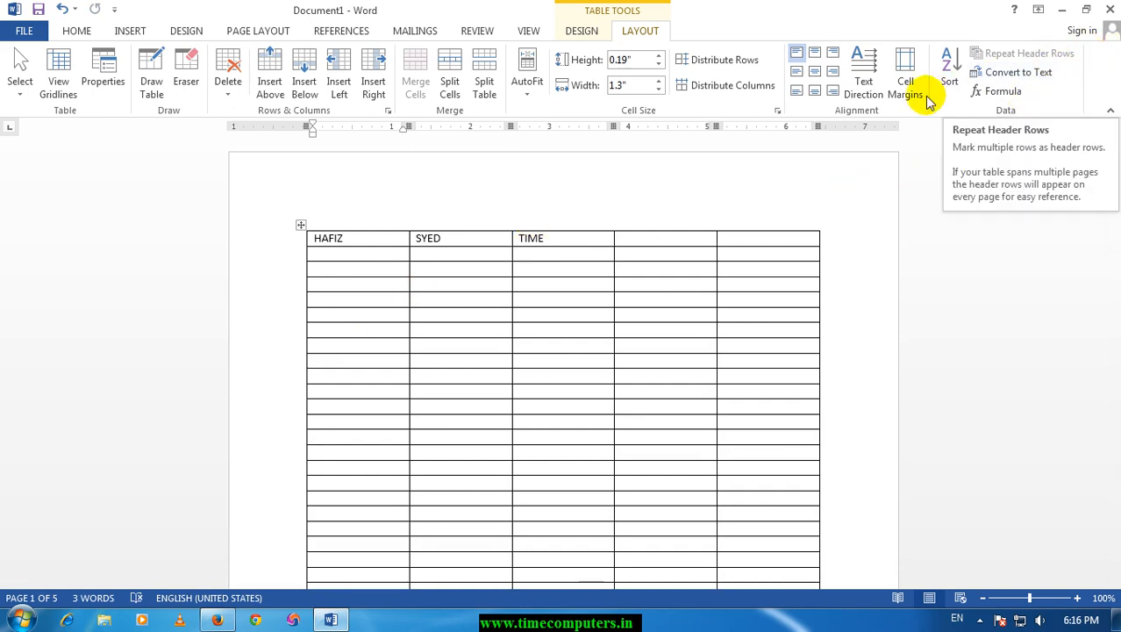
# Enter 1, 3, 4 and 2 in consecutive first-column cells, starting in the table's fourth row.
pyautogui.click(354, 285)
pyautogui.write('1')
pyautogui.press('Down')
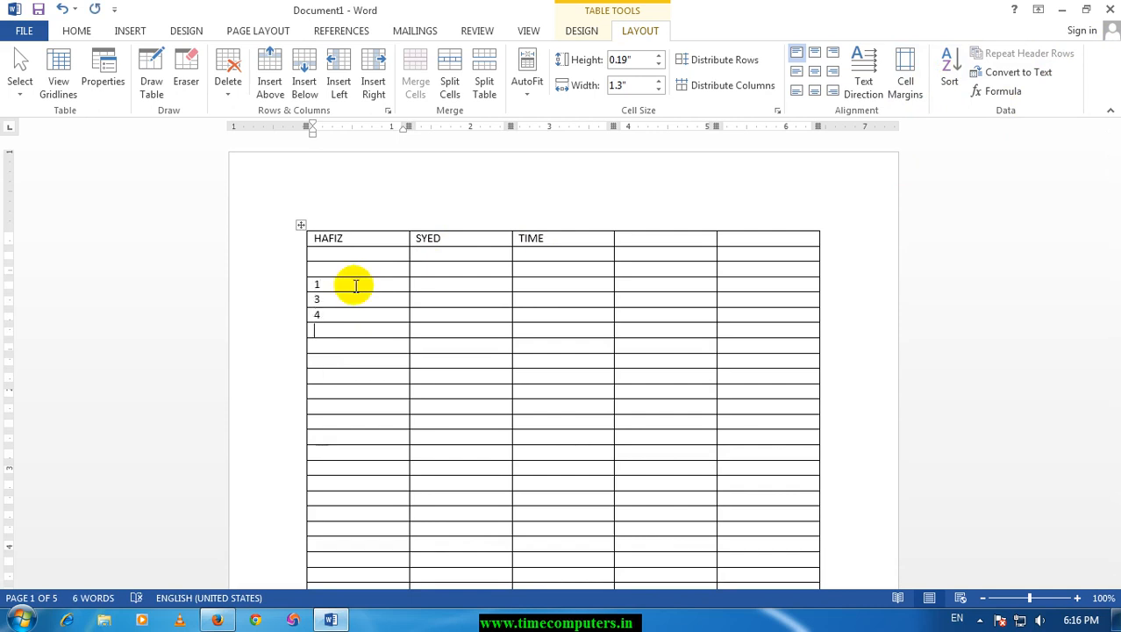
# Sort the four numbers in the first column in ascending order, by number and with no header row.
pyautogui.moveTo(354, 277); pyautogui.dragTo(351, 340)
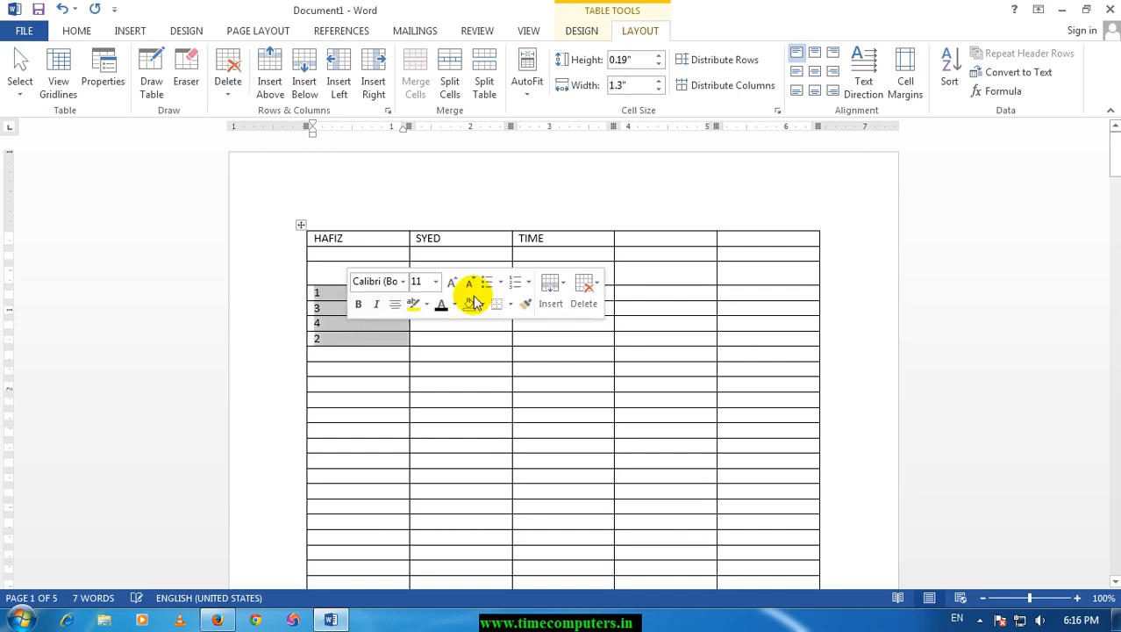
pyautogui.click(949, 83)
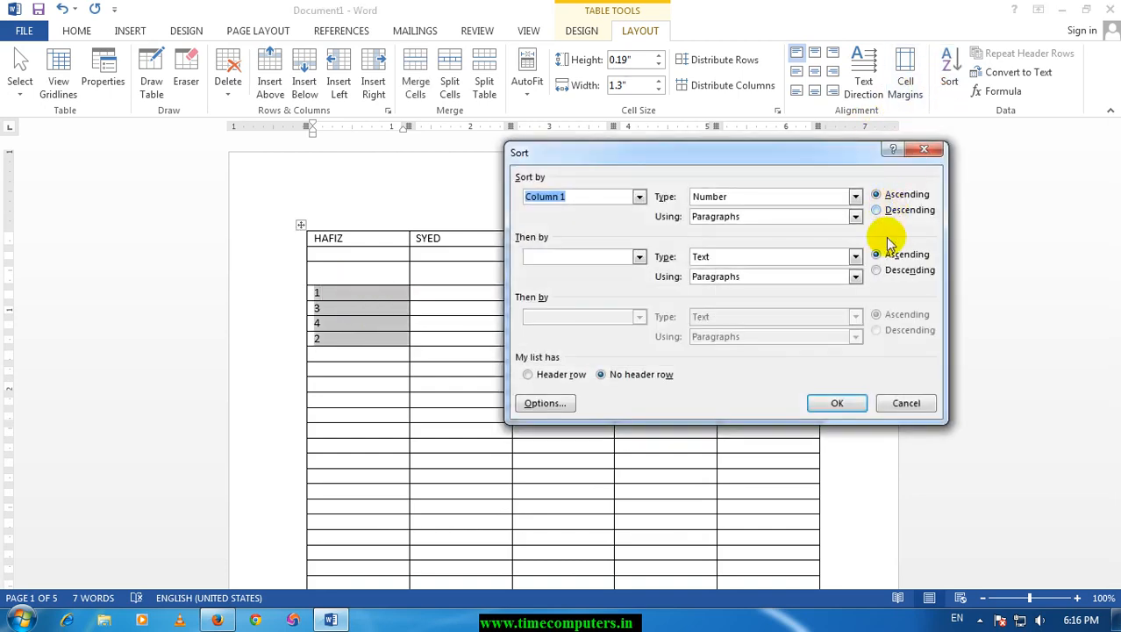
pyautogui.click(835, 402)
# Insert the formula =SUM(ABOVE) in the first-column cell directly below the sorted numbers.
pyautogui.click(338, 312)
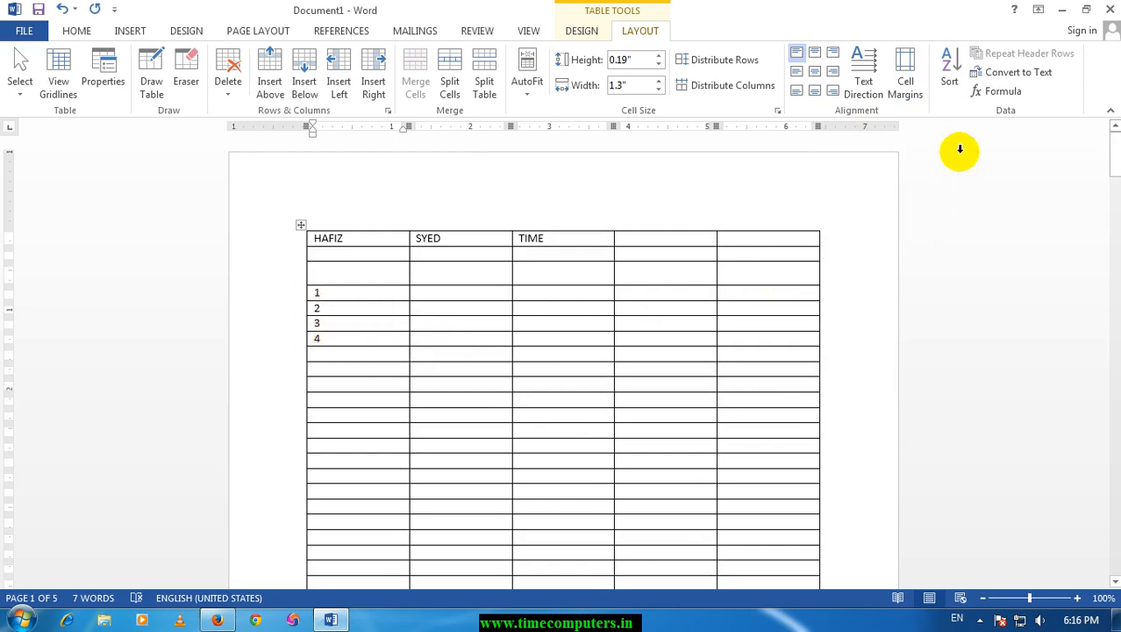
pyautogui.click(1003, 92)
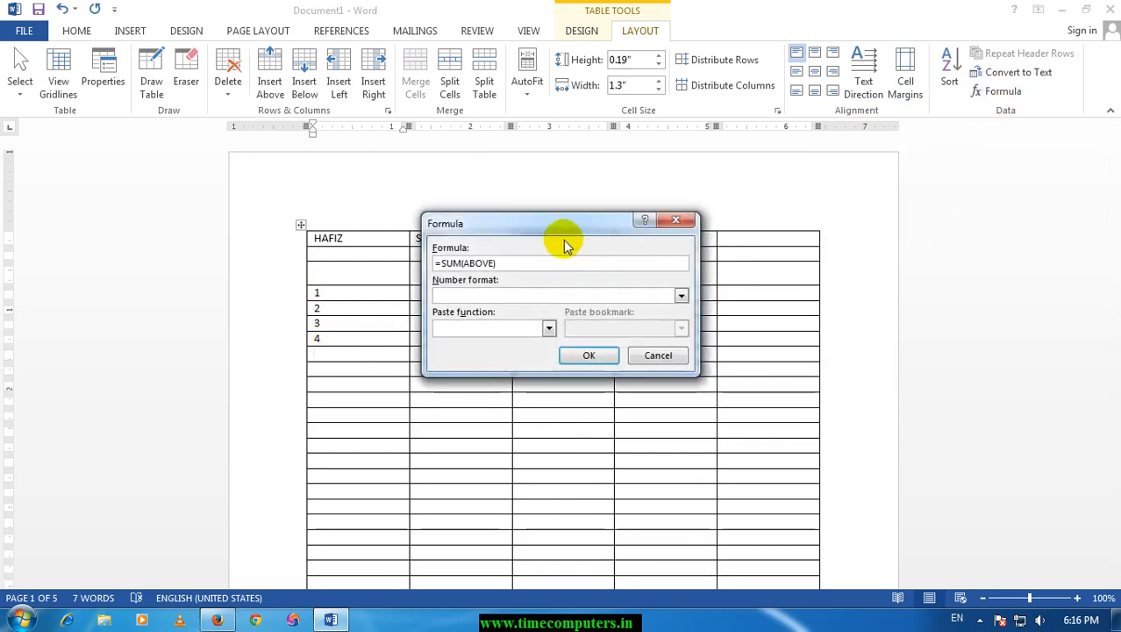
pyautogui.moveTo(551, 229); pyautogui.dragTo(643, 226)
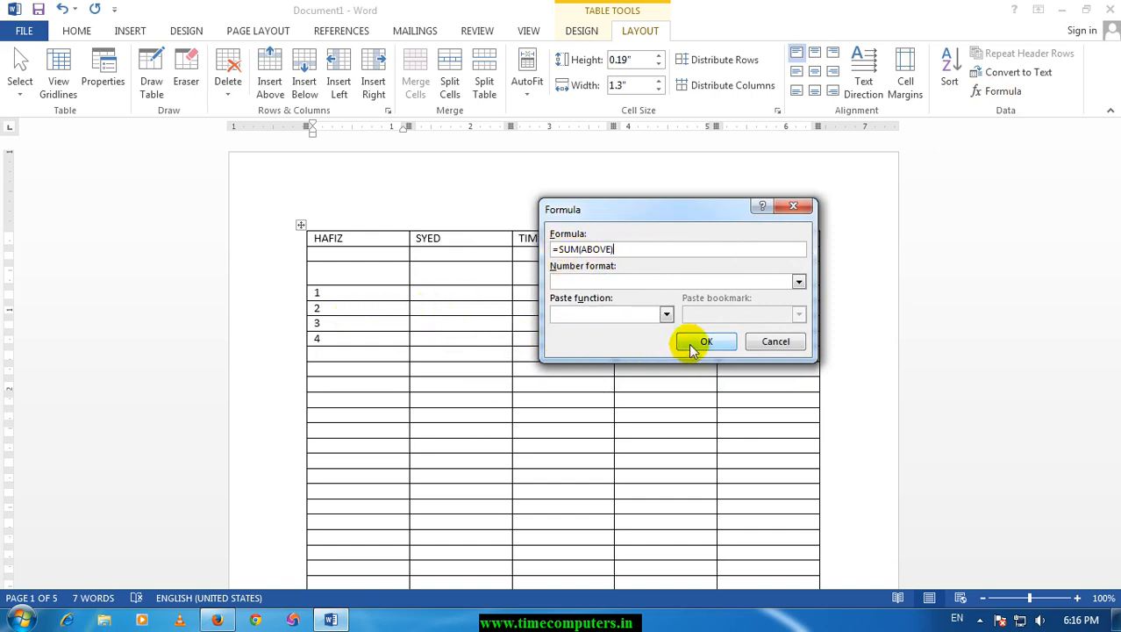
pyautogui.click(706, 342)
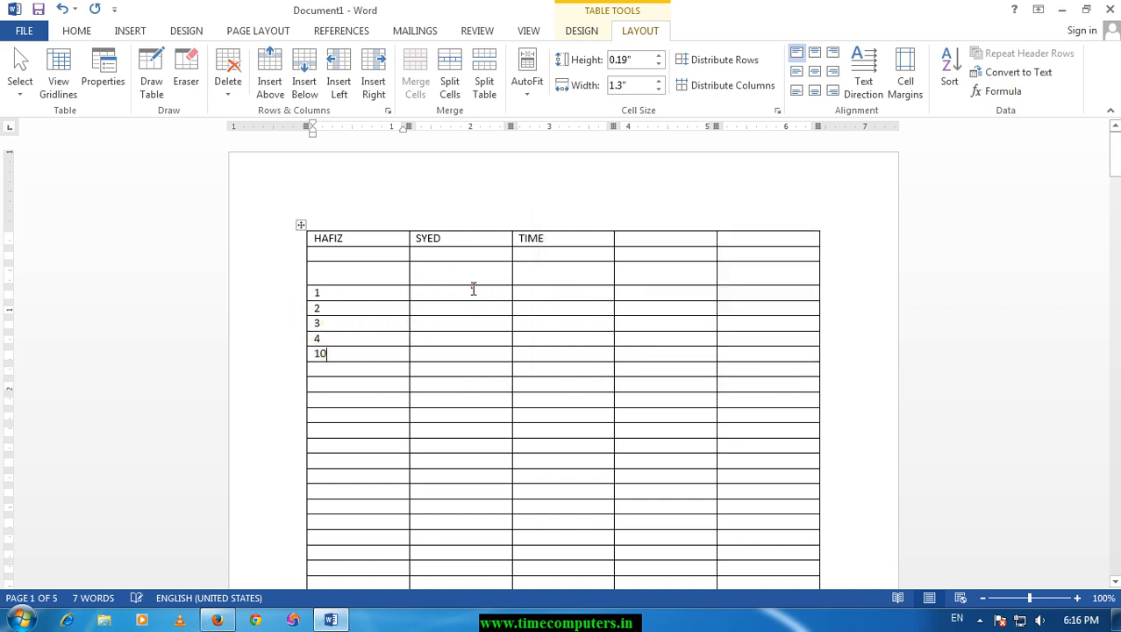
# Enter 4, 5 and 5 in the second, third and fourth columns of the row that starts with 1.
pyautogui.write('5')
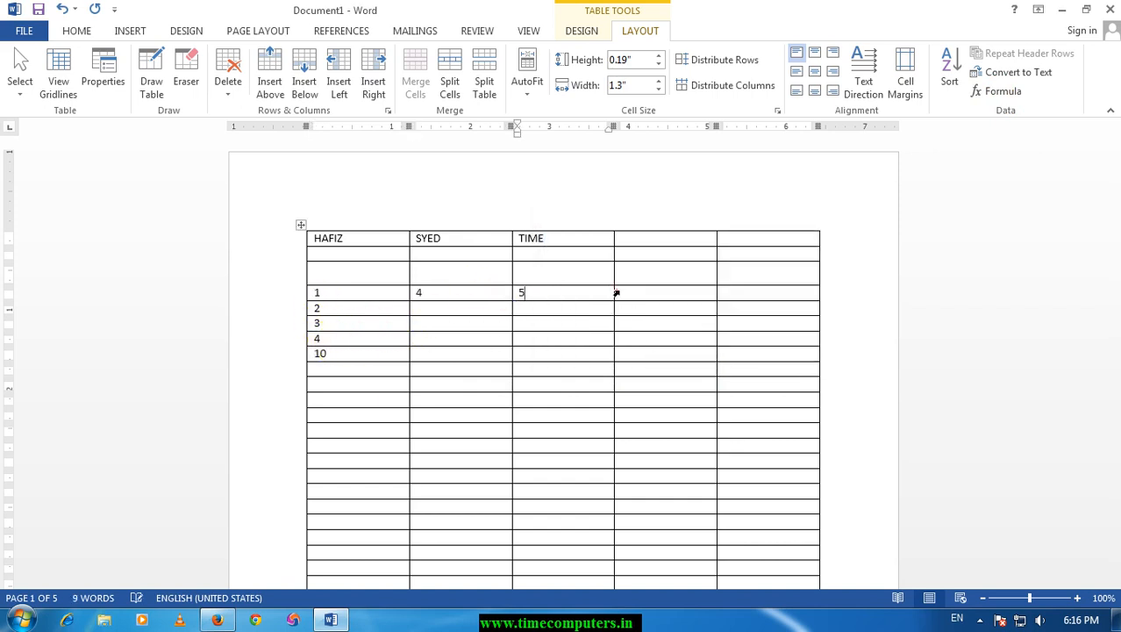
pyautogui.click(615, 290)
pyautogui.write('5')
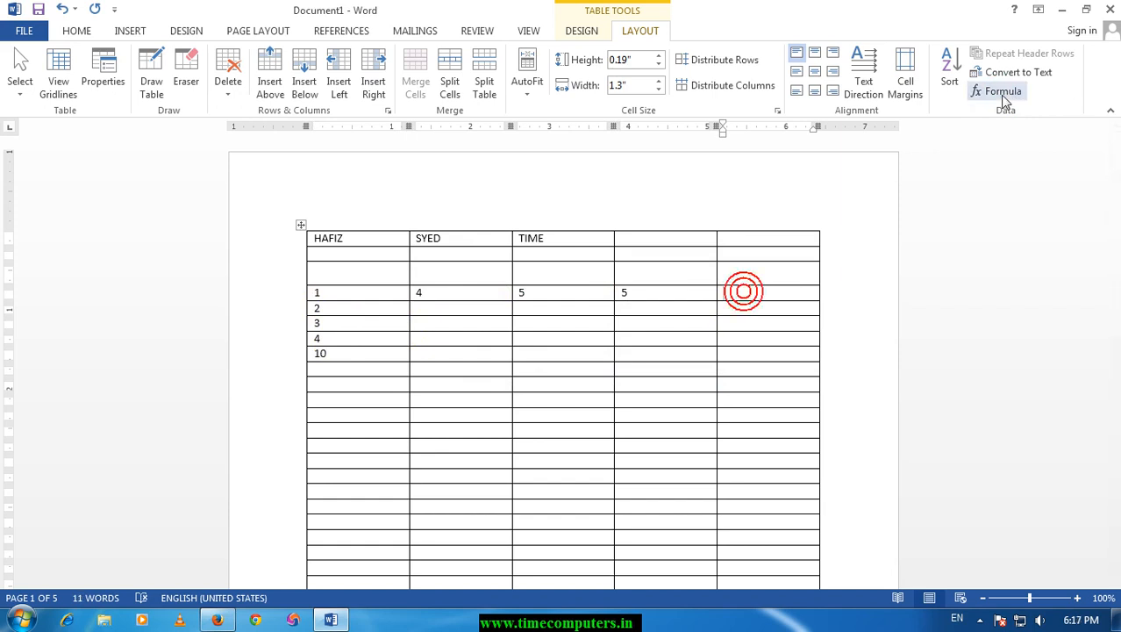
# Insert the formula =SUM(LEFT) in the last cell of the row that starts with 1.
pyautogui.click(1000, 92)
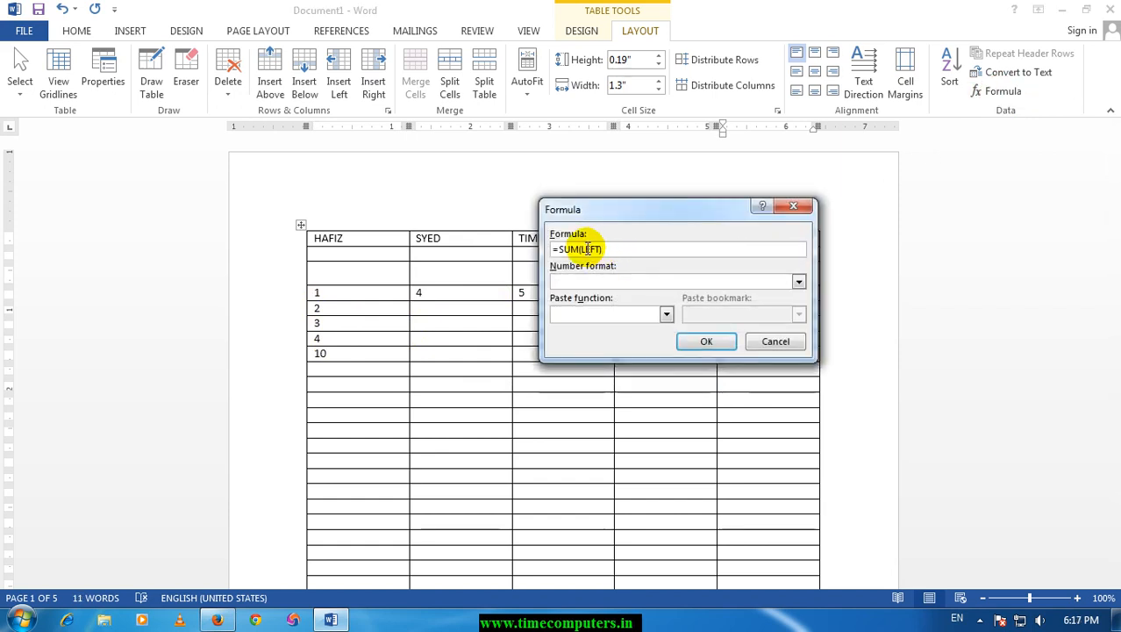
pyautogui.click(799, 282)
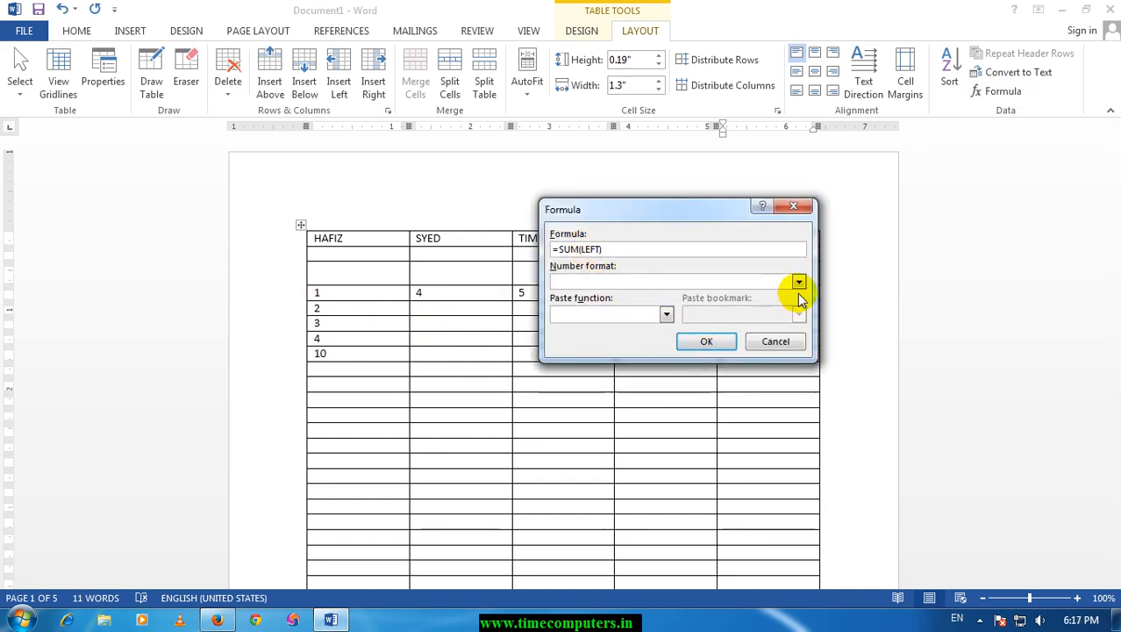
pyautogui.click(798, 282)
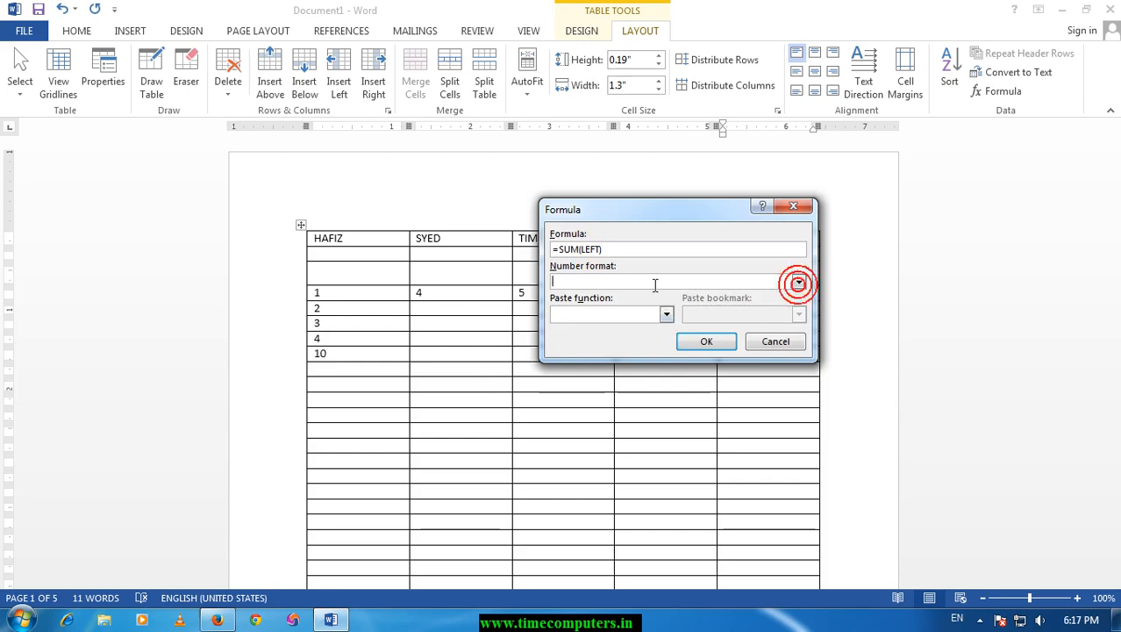
pyautogui.click(708, 343)
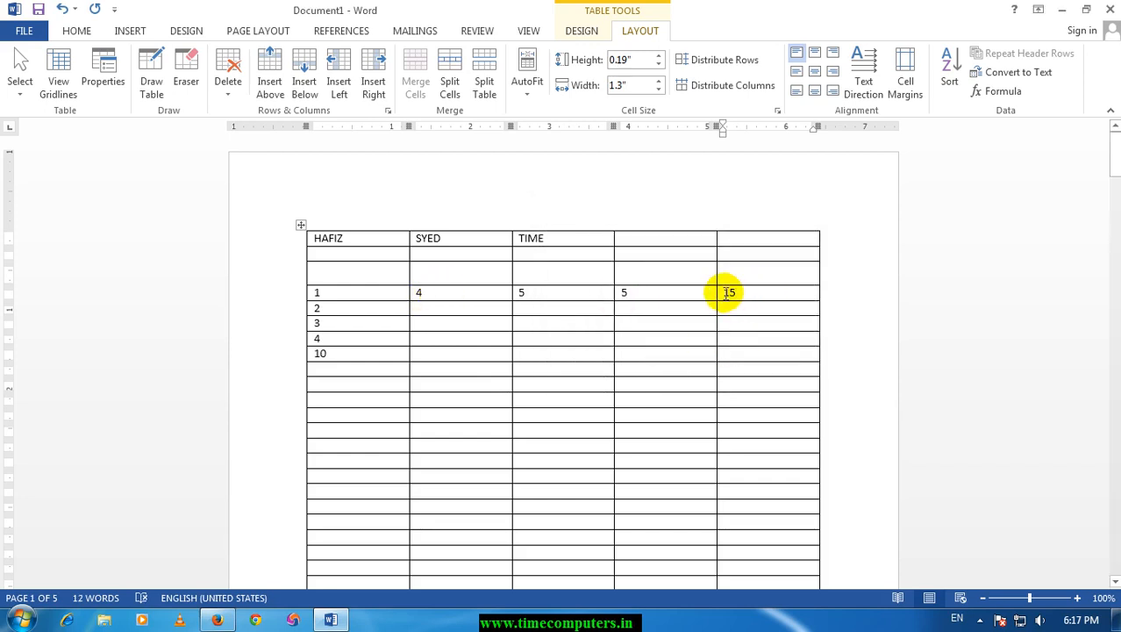
# Delete everything in the document and draw a single-cell table about 4.08" wide and 4.84" high.
pyautogui.click(132, 31)
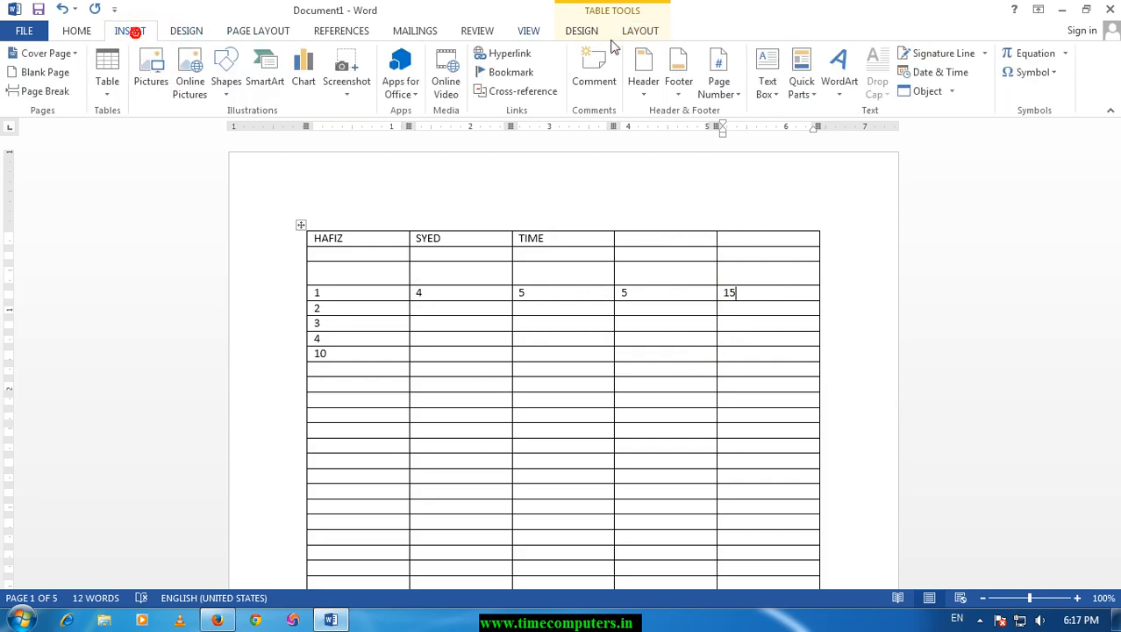
pyautogui.click(609, 207)
pyautogui.hotkey('ctrl', 'a')
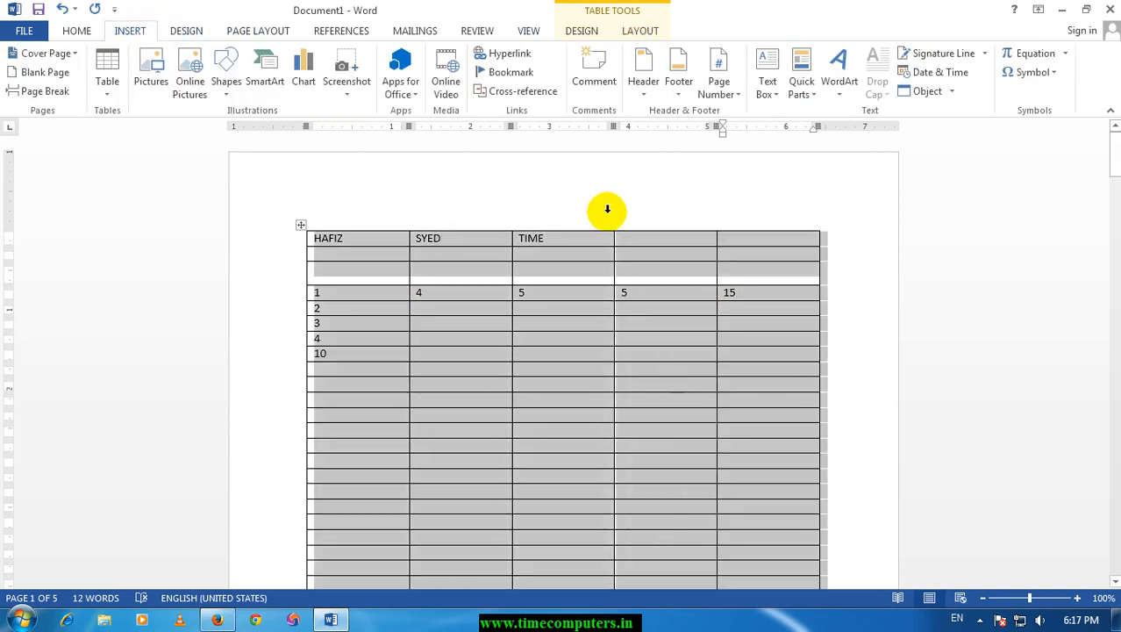
pyautogui.press('Delete')
pyautogui.click(107, 88)
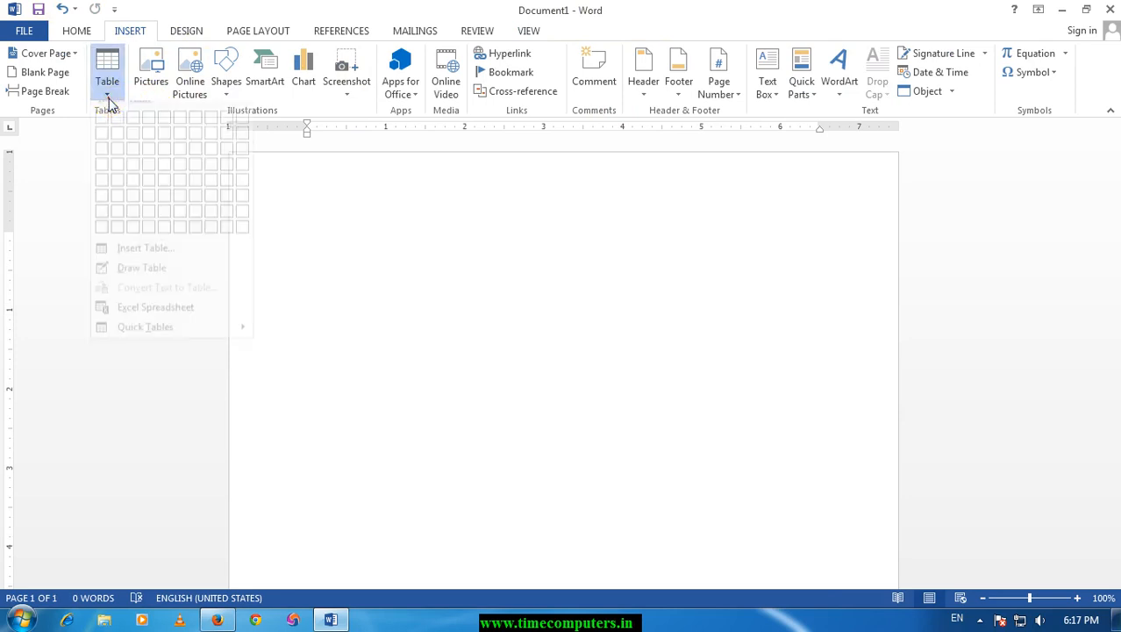
pyautogui.click(141, 281)
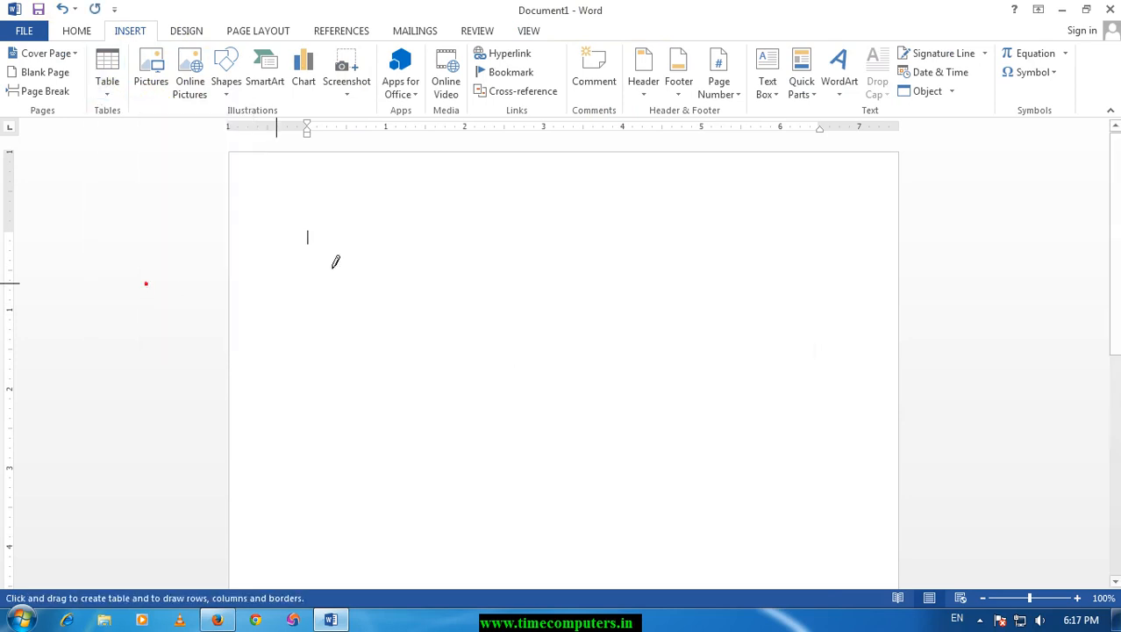
pyautogui.moveTo(332, 203)
pyautogui.mouseDown()
pyautogui.moveTo(415, 446)
pyautogui.moveTo(605, 598)
pyautogui.moveTo(617, 515)
pyautogui.moveTo(654, 469)
pyautogui.mouseUp()
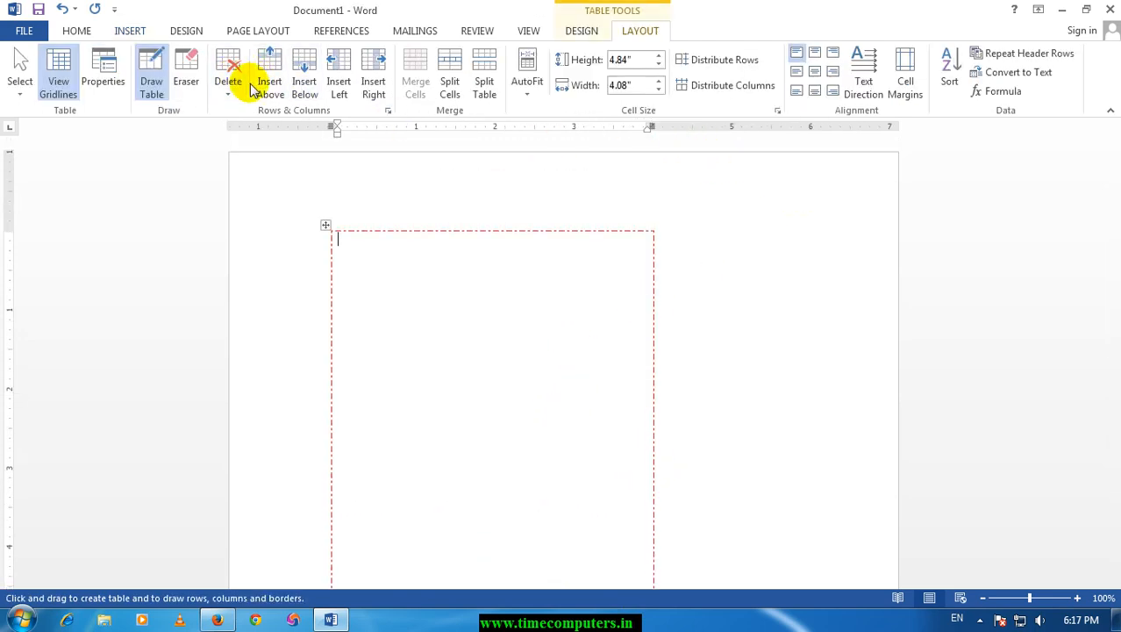
# Set the table drawing pen to the solid black 1 ½ pt border style.
pyautogui.click(579, 32)
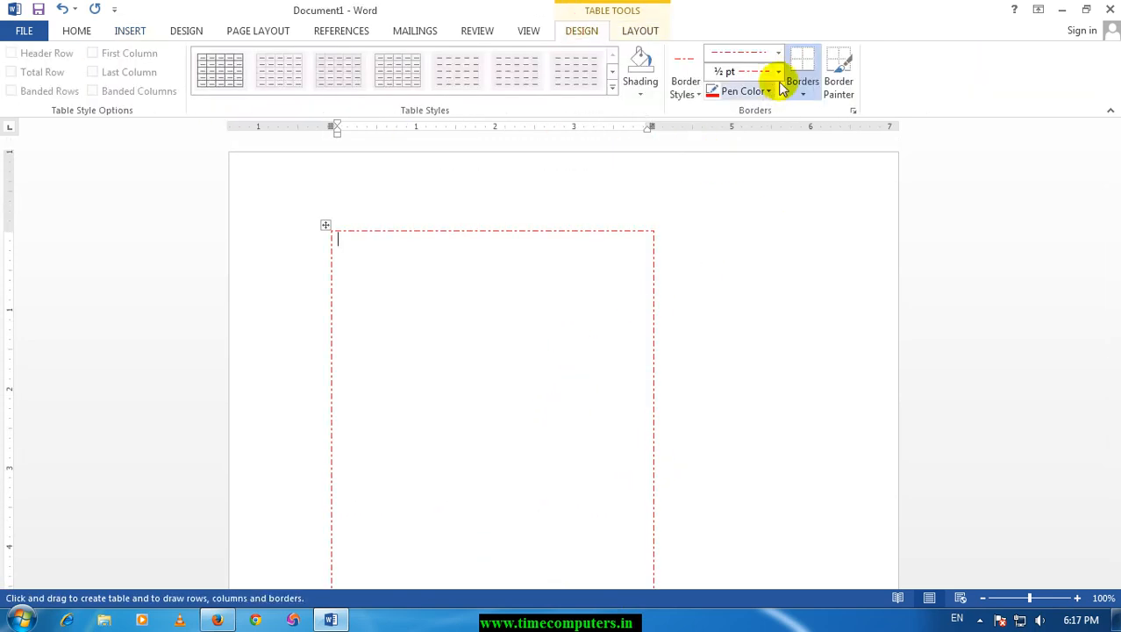
pyautogui.click(778, 52)
pyautogui.click(718, 96)
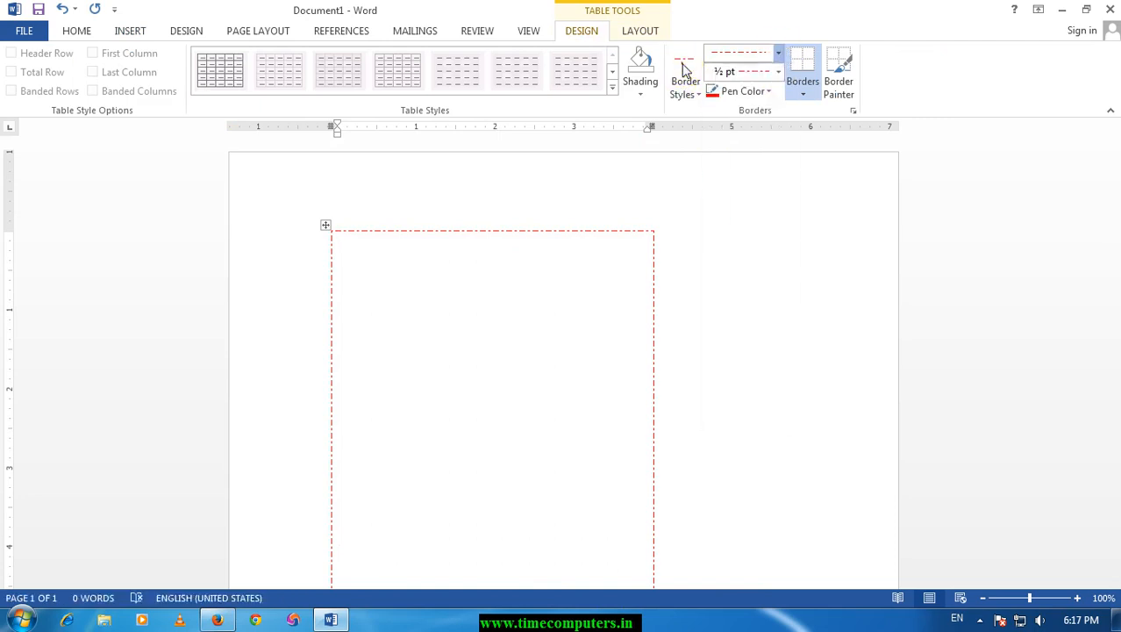
pyautogui.click(689, 92)
pyautogui.click(690, 161)
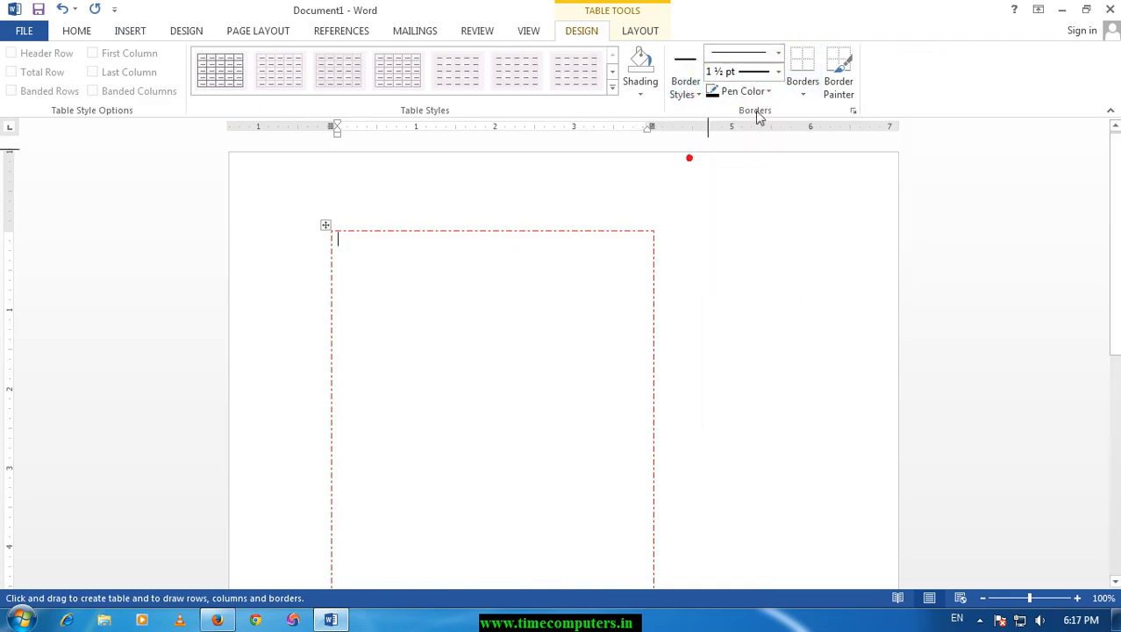
# Divide the drawn table with a vertical line about 2.55" across and a horizontal line about 0.8" down, and erase the horizontal line's left segment.
pyautogui.moveTo(534, 235); pyautogui.dragTo(563, 401)
pyautogui.moveTo(553, 493); pyautogui.dragTo(530, 504)
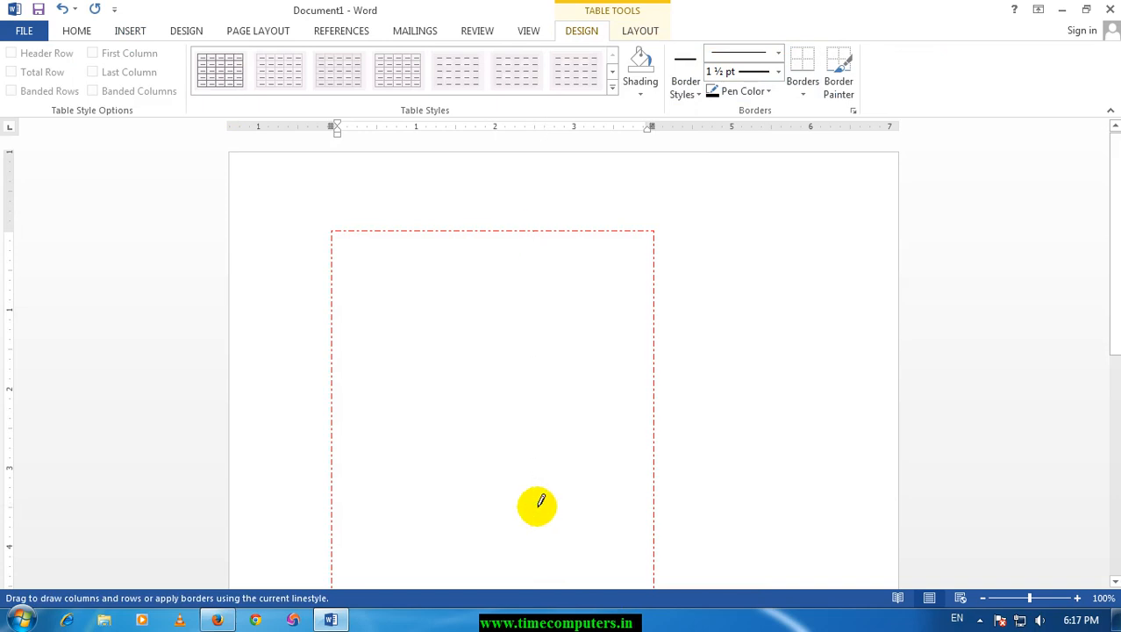
pyautogui.moveTo(378, 292); pyautogui.dragTo(561, 287)
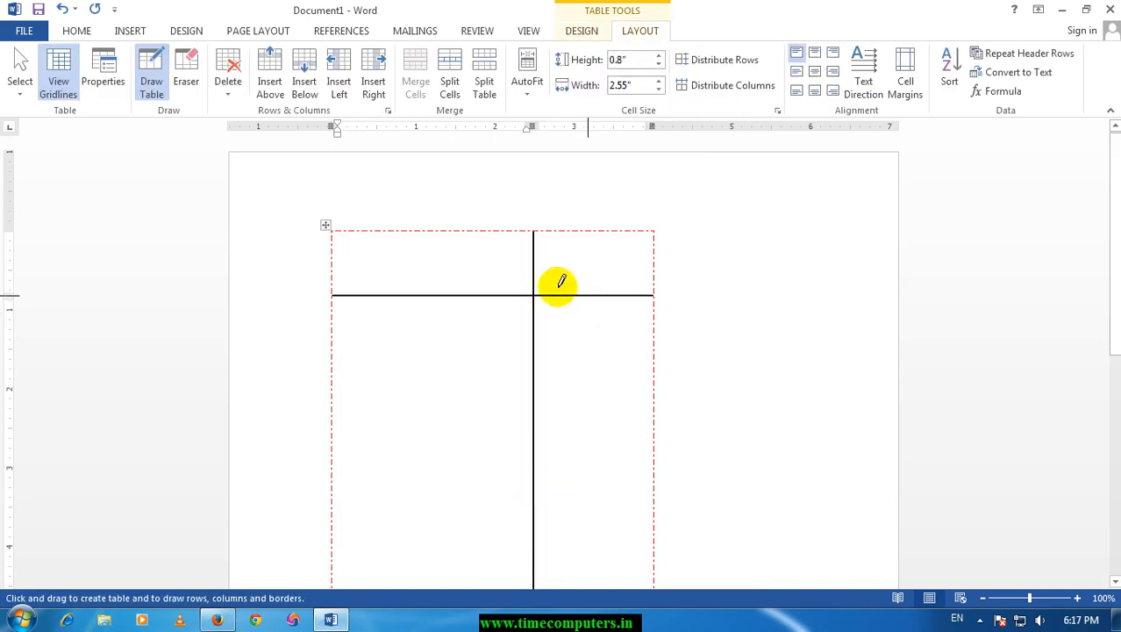
pyautogui.click(187, 75)
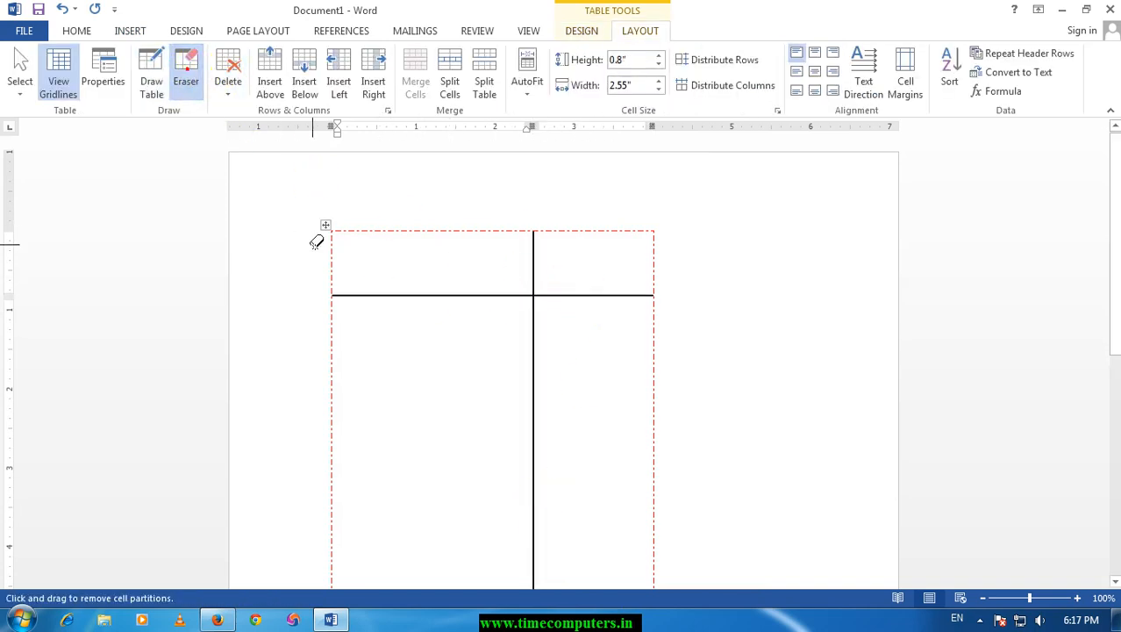
pyautogui.click(372, 292)
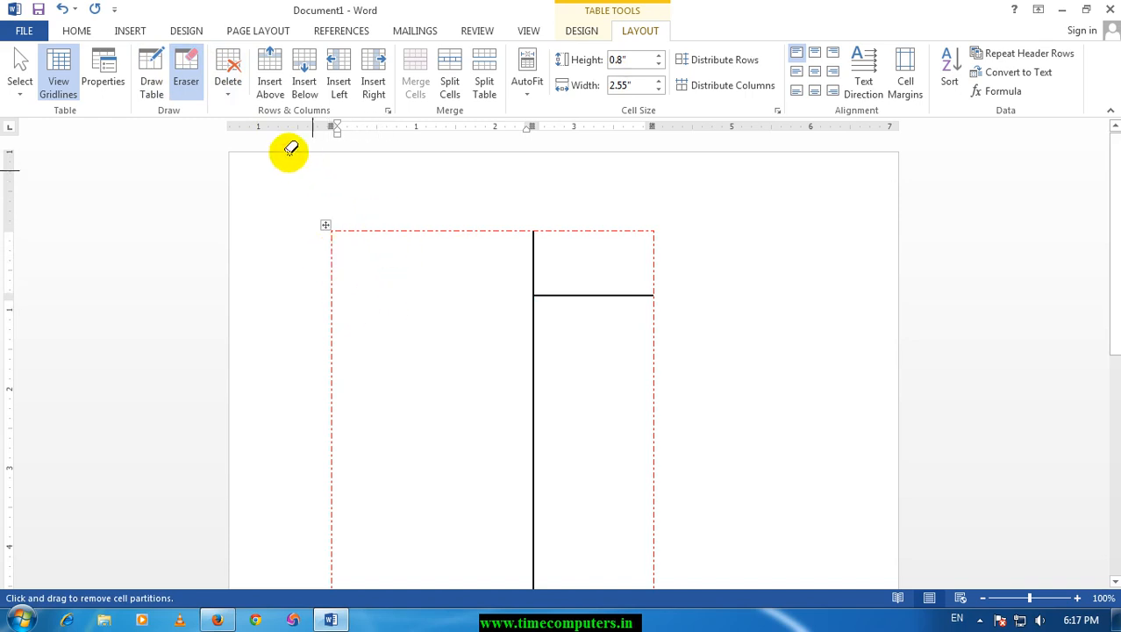
# Replace the drawn table with two comma-separated lines of text: two names and TIME, and 1,2,3 below.
pyautogui.click(136, 31)
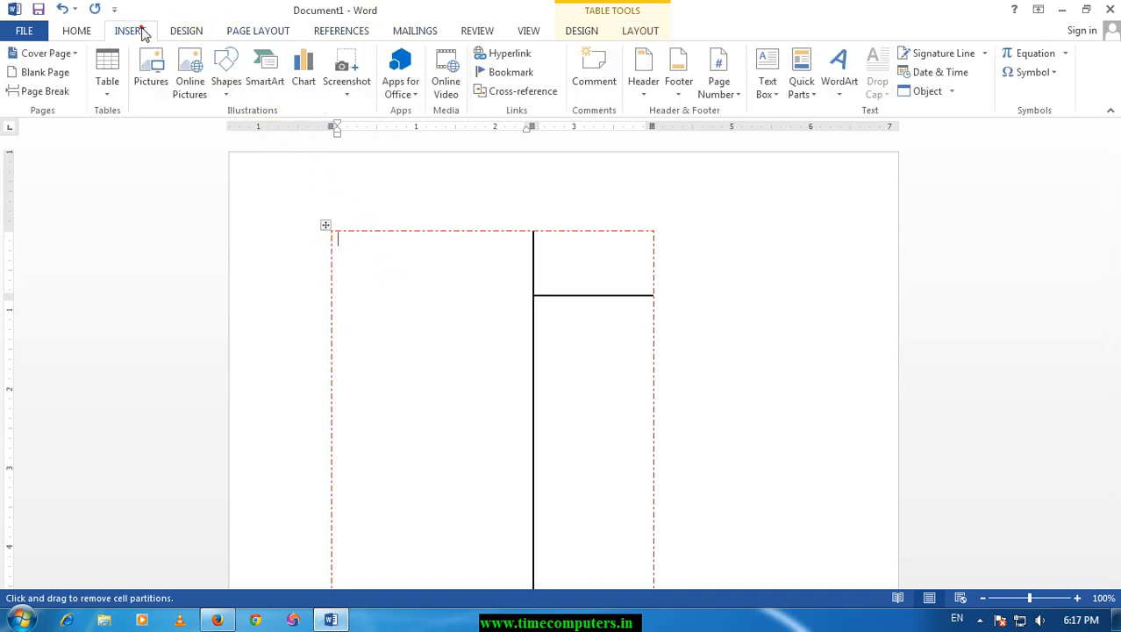
pyautogui.click(109, 93)
pyautogui.click(576, 308)
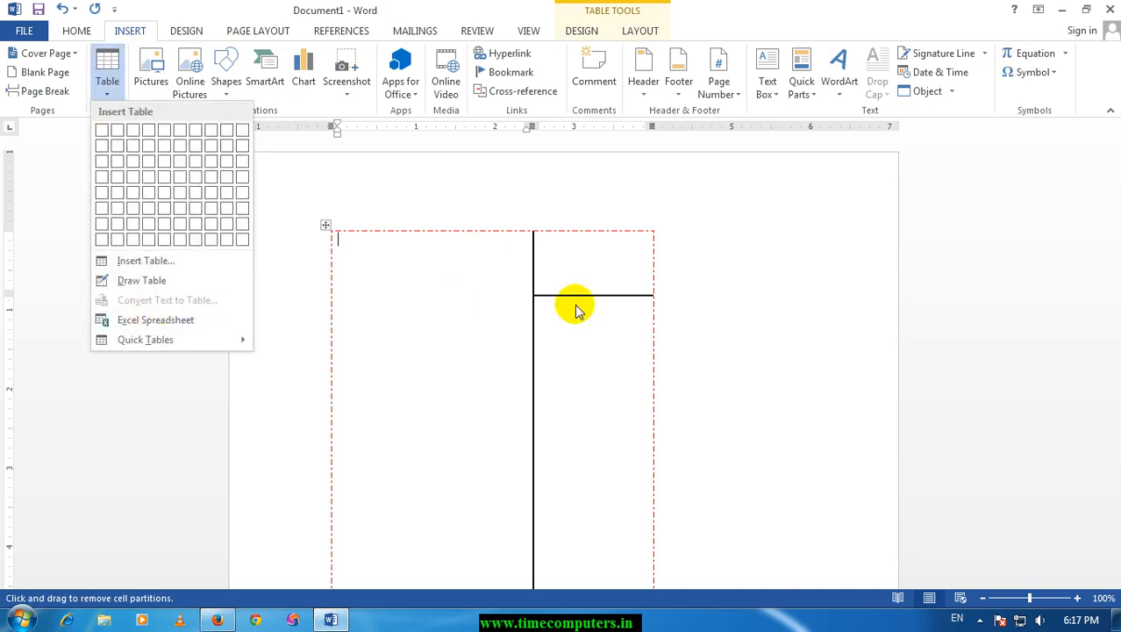
pyautogui.hotkey('ctrl', 'a')
pyautogui.press('Delete')
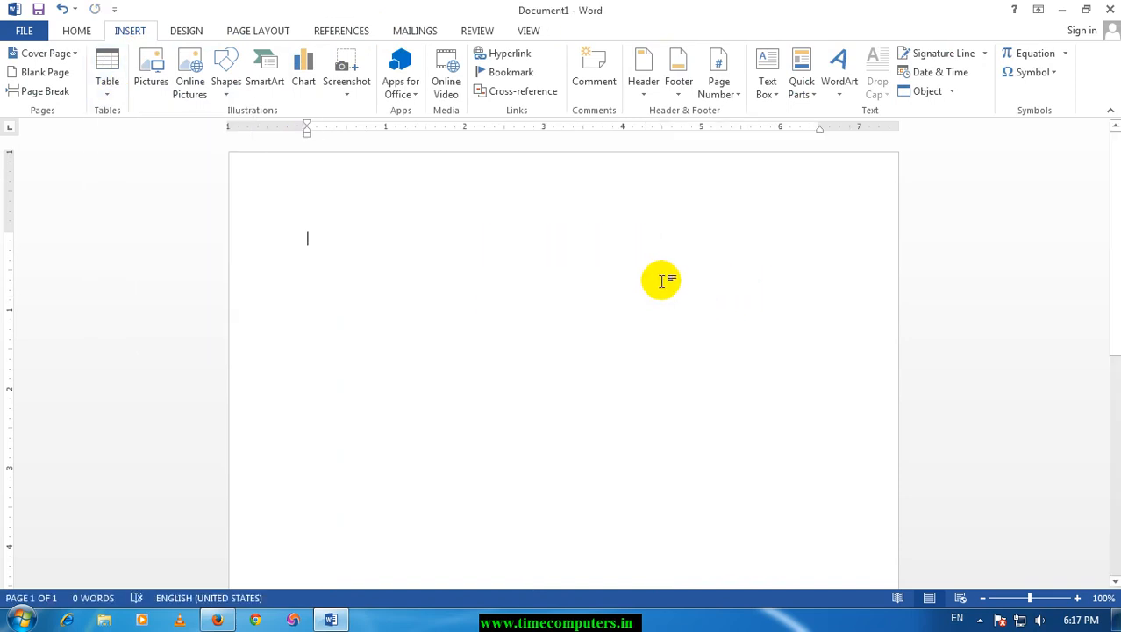
pyautogui.write('HAFIZ,SYED,TIME')
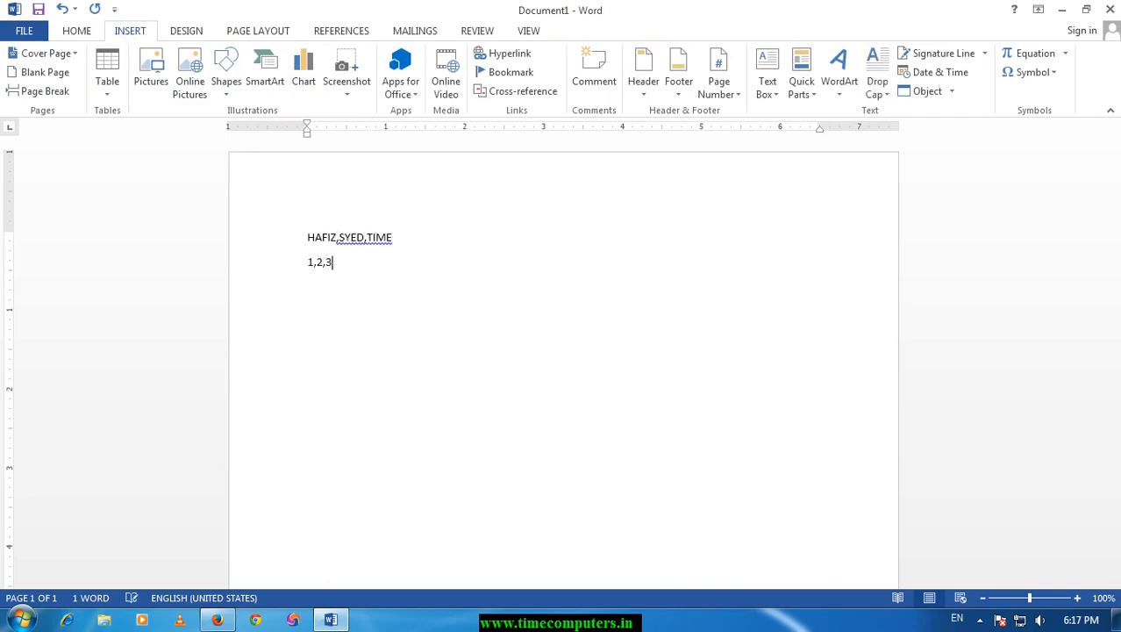
# Convert the two comma-separated lines into a three-column table, separating the text at commas with automatic fixed column width.
pyautogui.press('Return')
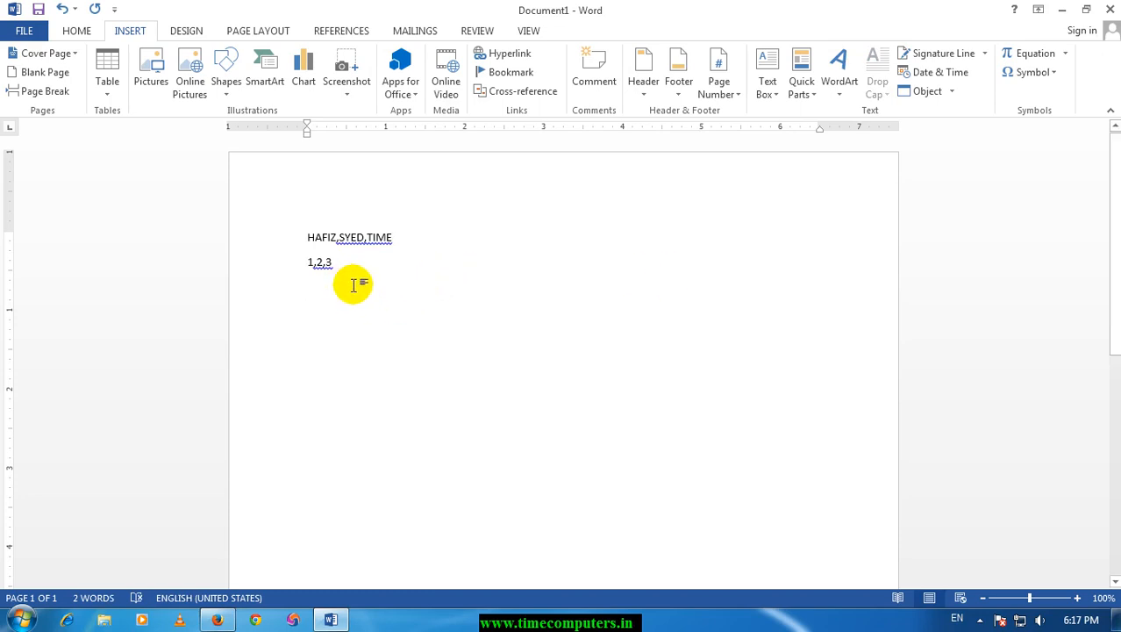
pyautogui.moveTo(353, 285); pyautogui.dragTo(258, 208)
pyautogui.click(107, 88)
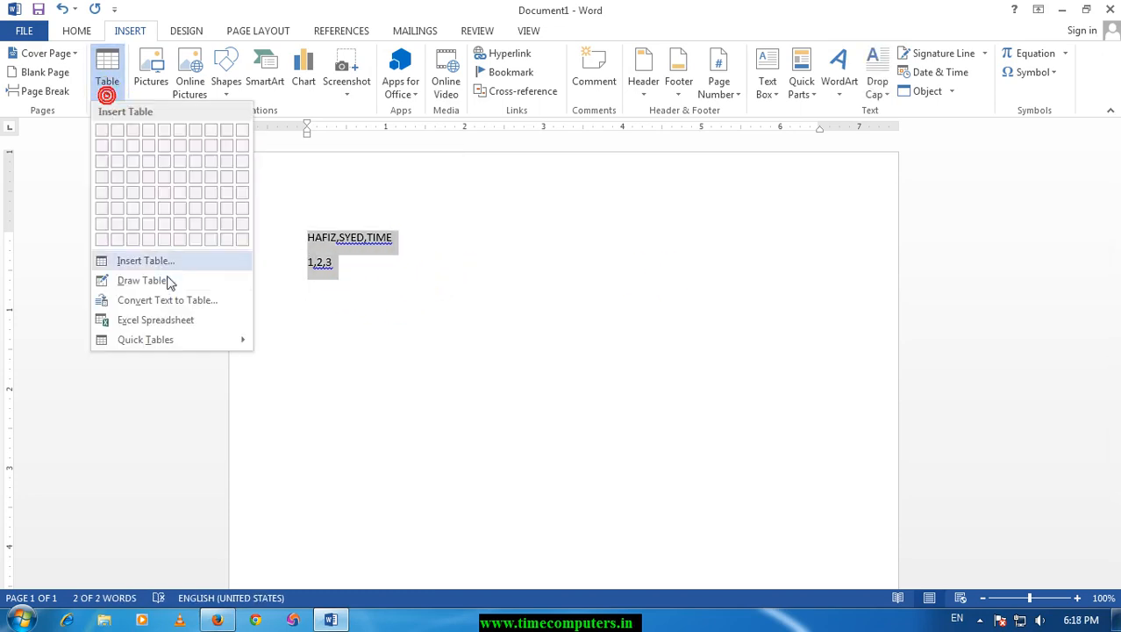
pyautogui.click(179, 303)
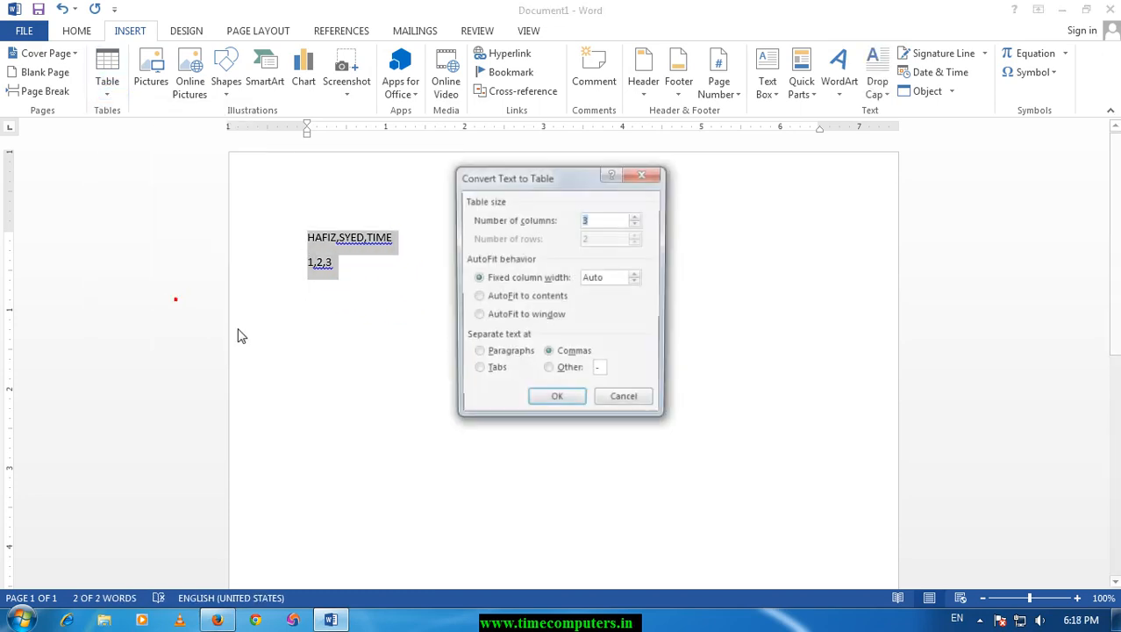
pyautogui.click(556, 402)
pyautogui.click(583, 255)
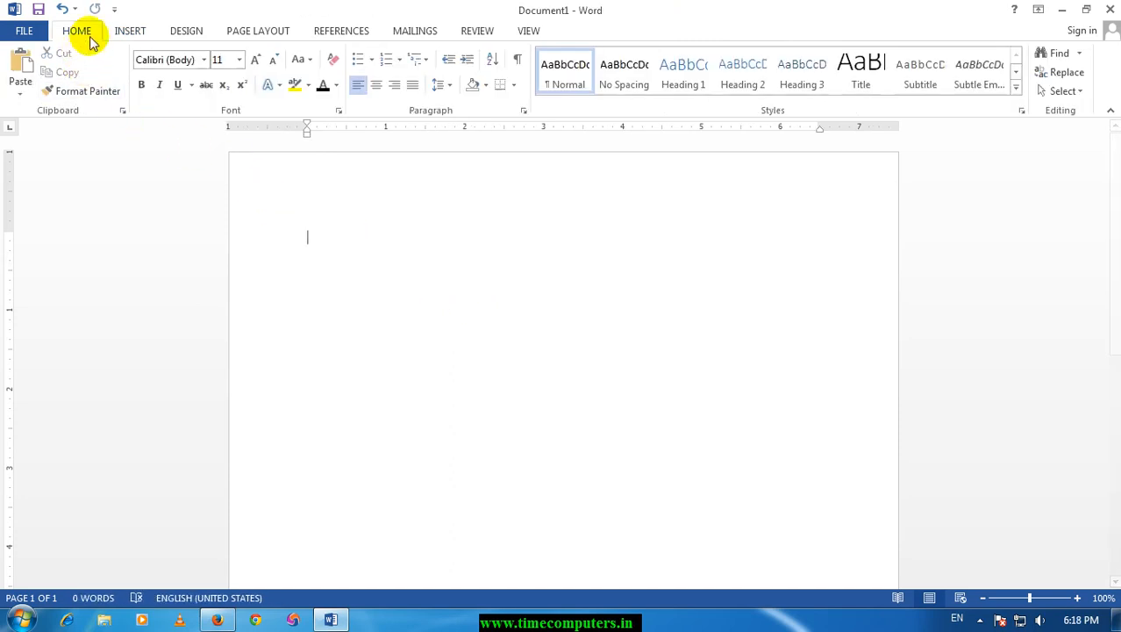
# Clear the converted table from the document and insert the built-in With Subheads 2 quick table.
pyautogui.click(127, 30)
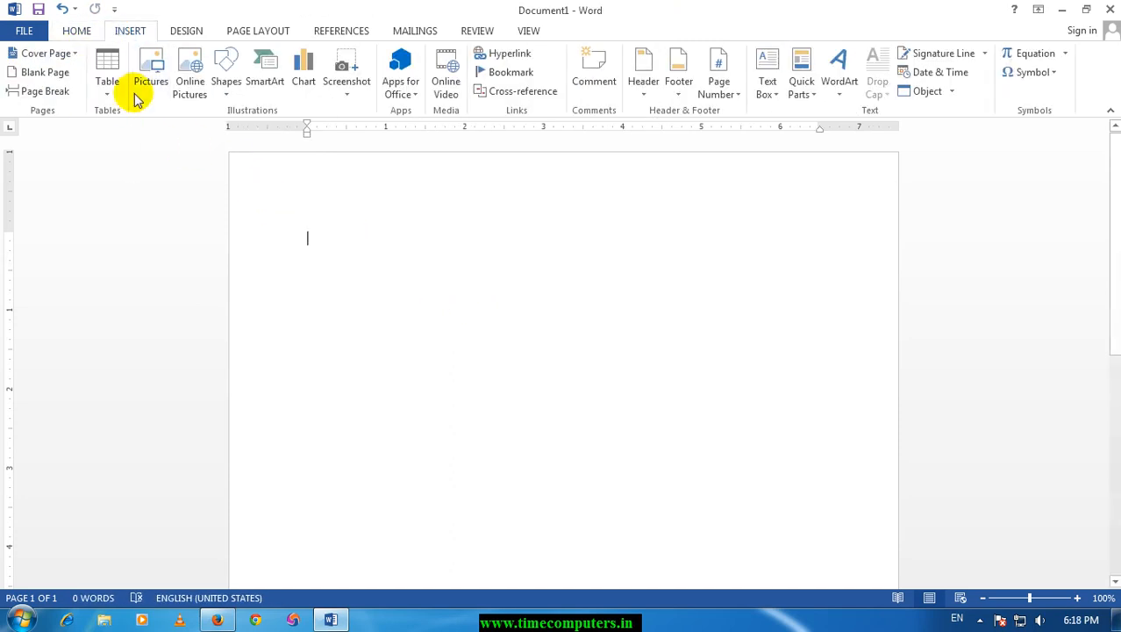
pyautogui.click(109, 93)
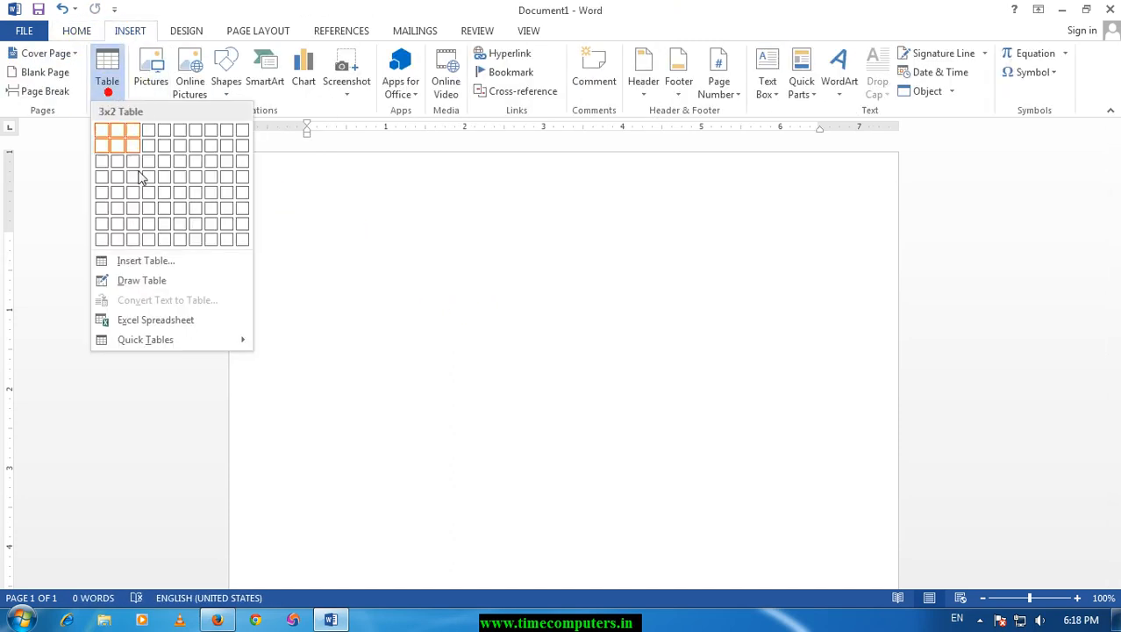
pyautogui.click(149, 322)
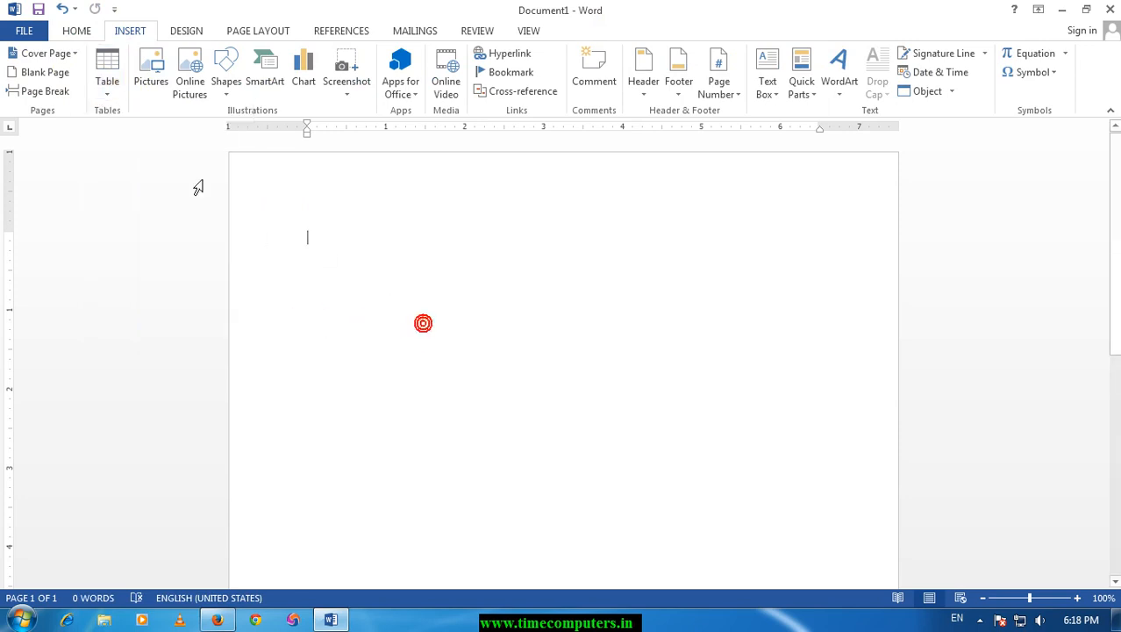
pyautogui.click(99, 91)
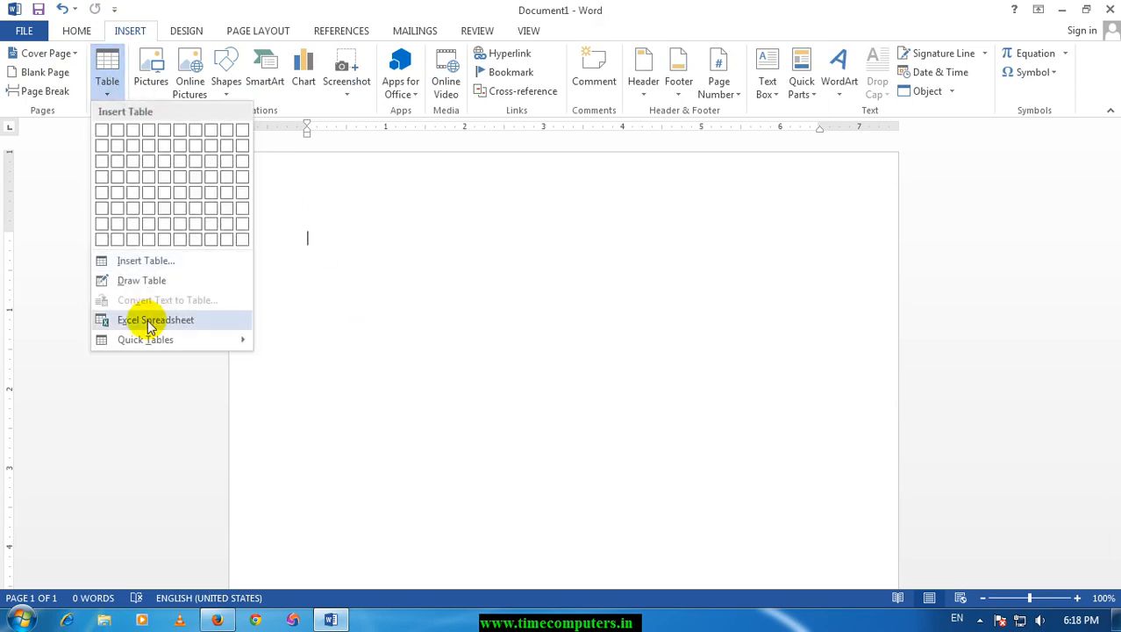
pyautogui.moveTo(151, 340)
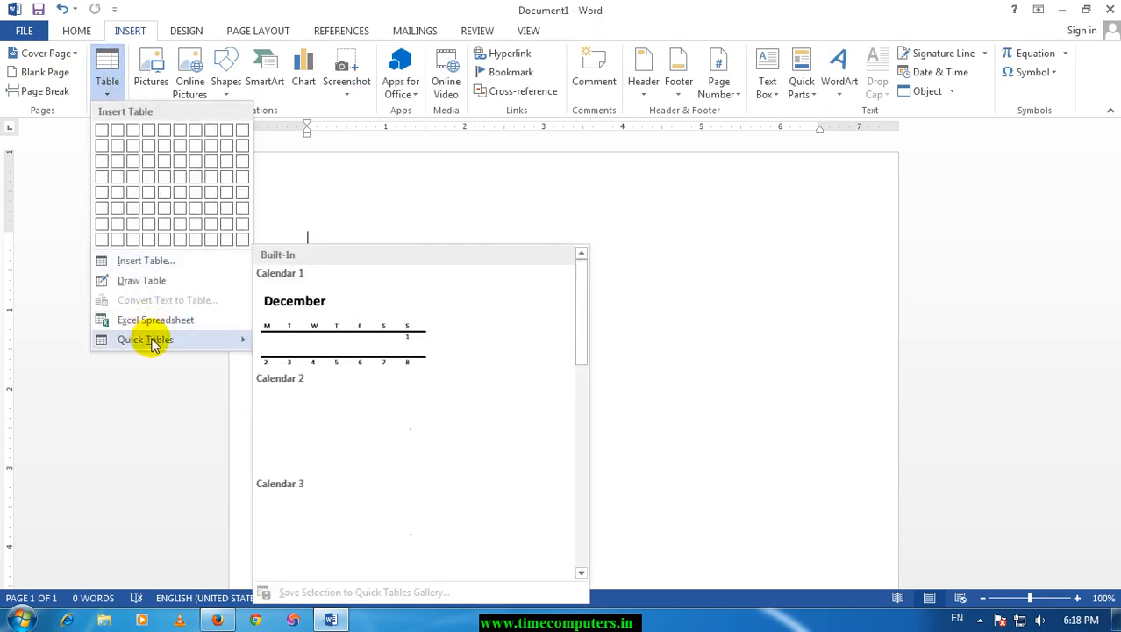
pyautogui.scroll(-3, 429, 384)
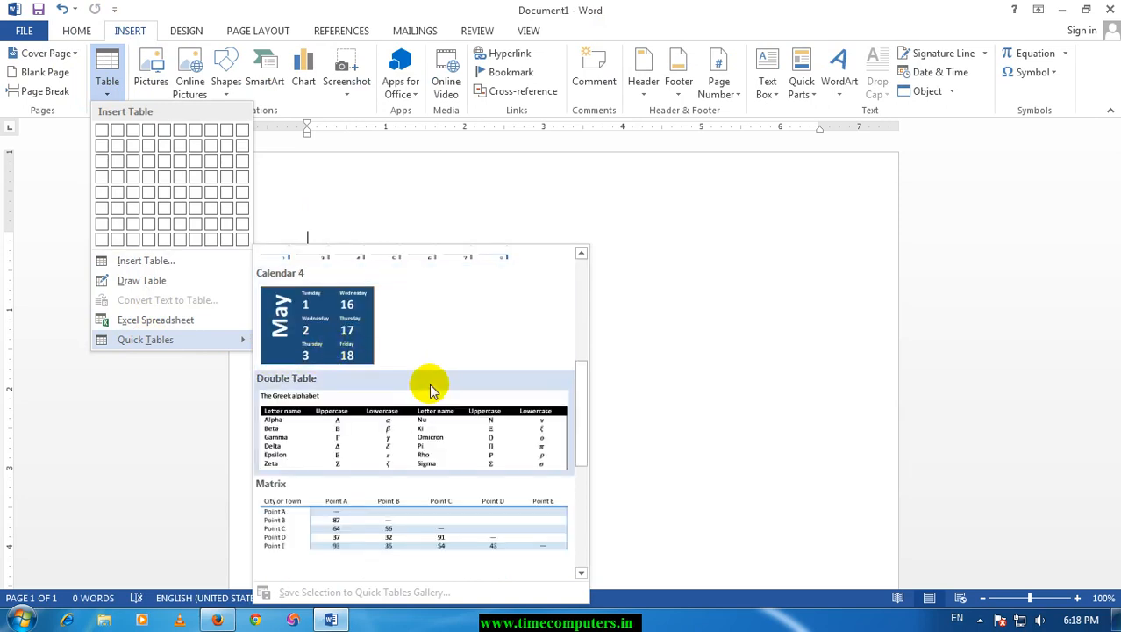
pyautogui.scroll(-3, 429, 383)
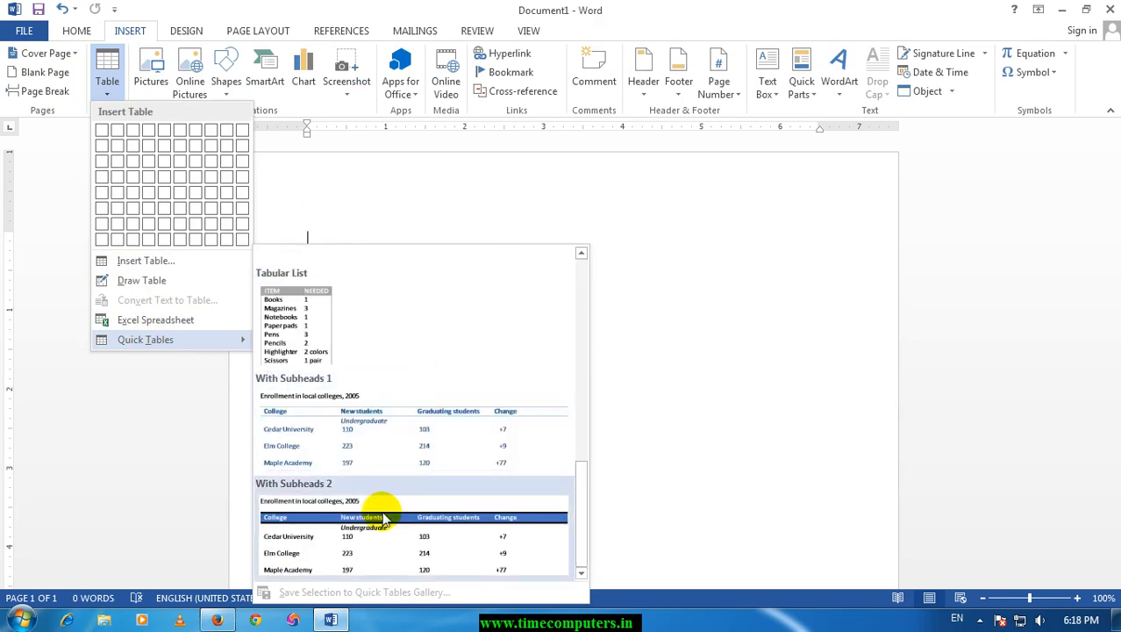
pyautogui.click(383, 506)
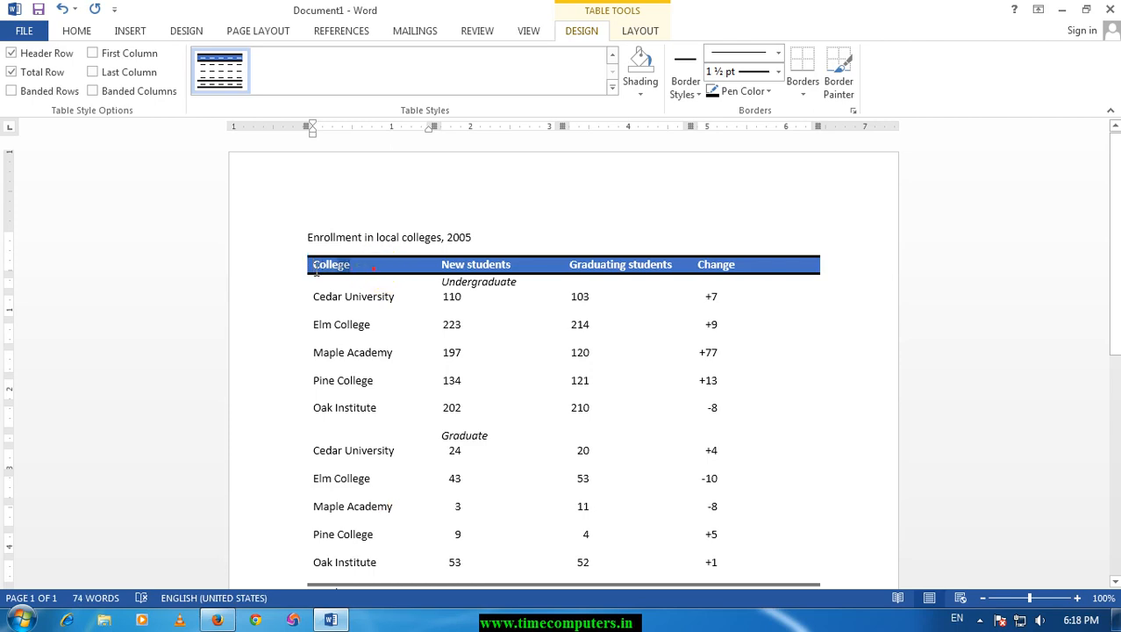
# Replace the College column header with a person's name and the New students header with SKRKE.
pyautogui.doubleClick(320, 266)
pyautogui.write('HAFIZ')
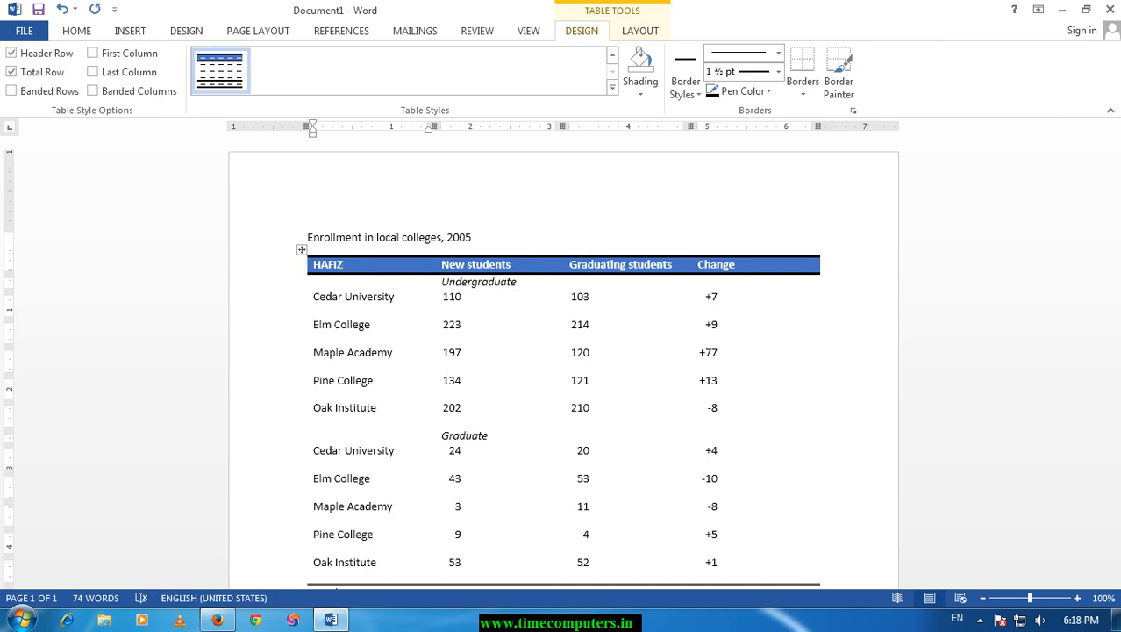
pyautogui.doubleClick(318, 265)
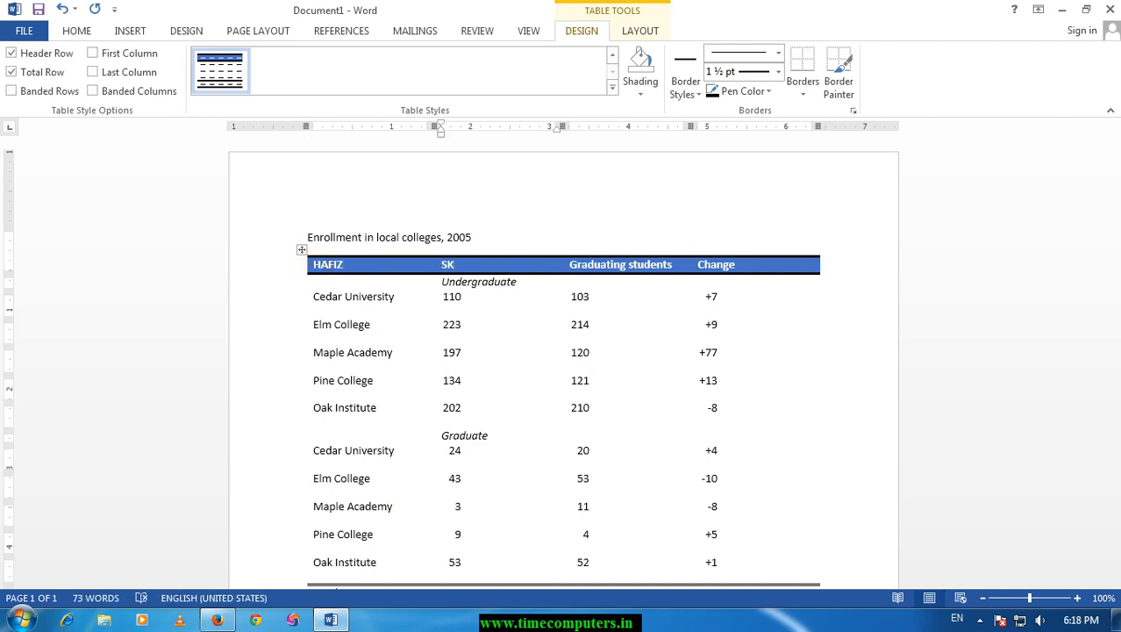
# Apply the table style with green text and thin green horizontal lines to the enrollment table.
pyautogui.click(612, 56)
pyautogui.click(570, 74)
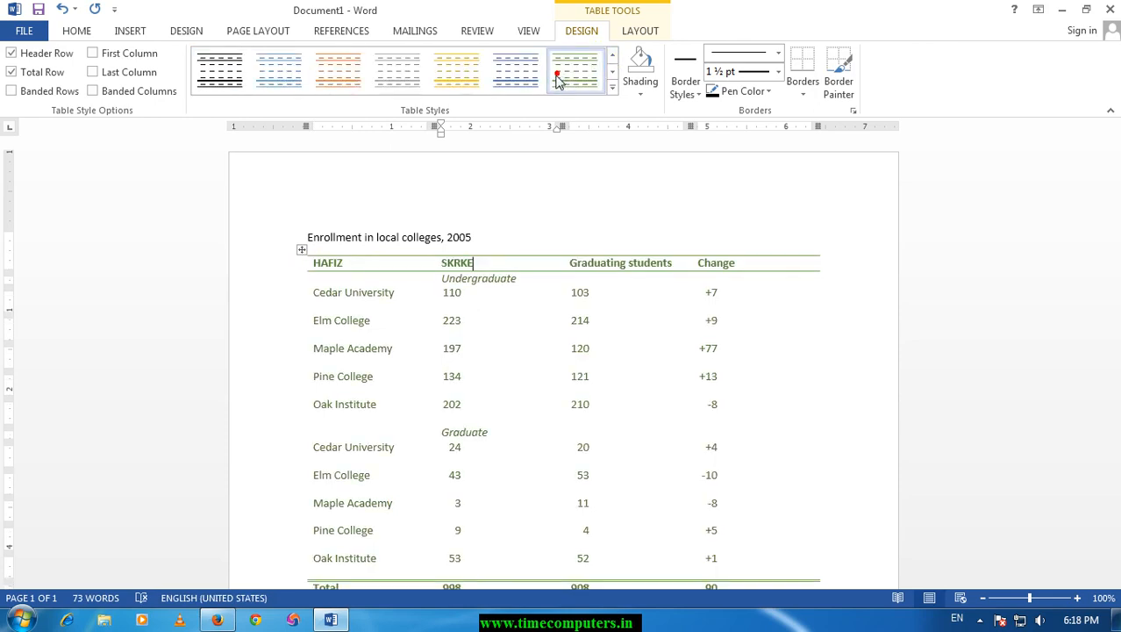